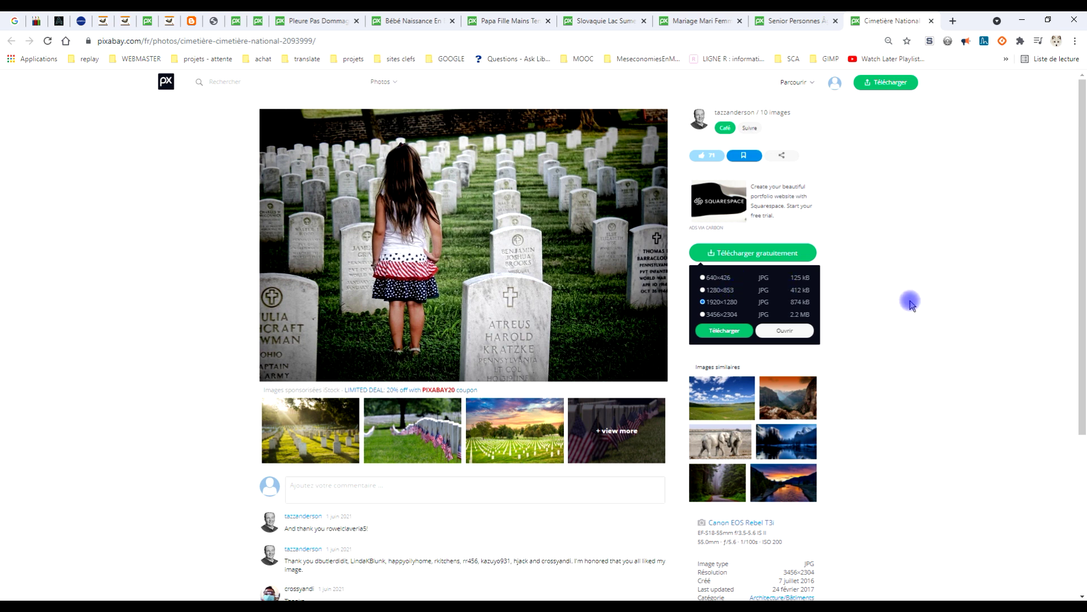
Copy the cemetery photo from its Pixabay page and paste it into GIMP as a new image.
click(913, 282)
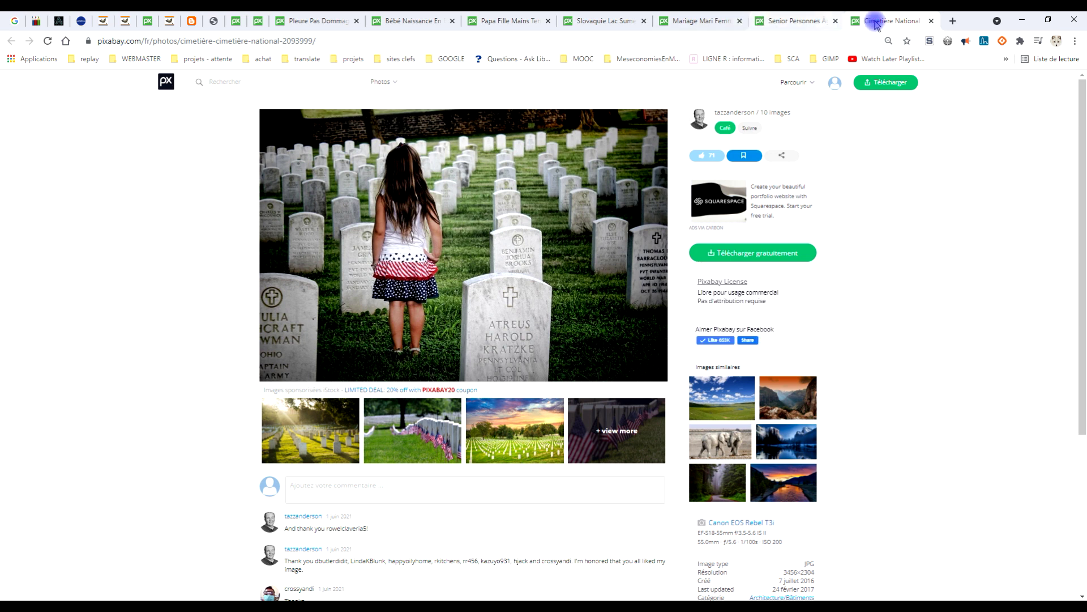
right_click(468, 177)
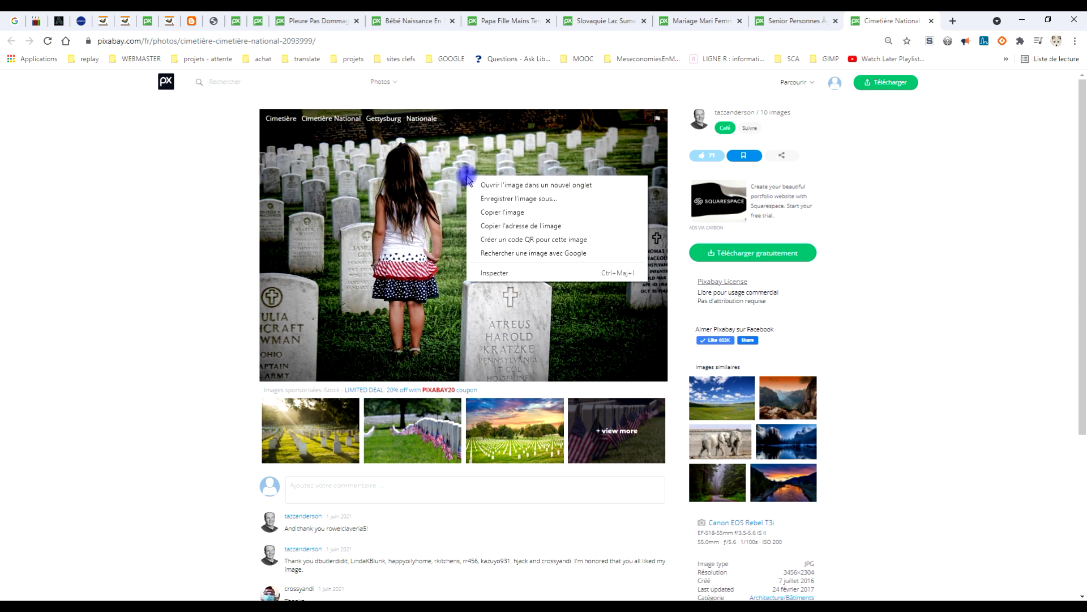
click(513, 213)
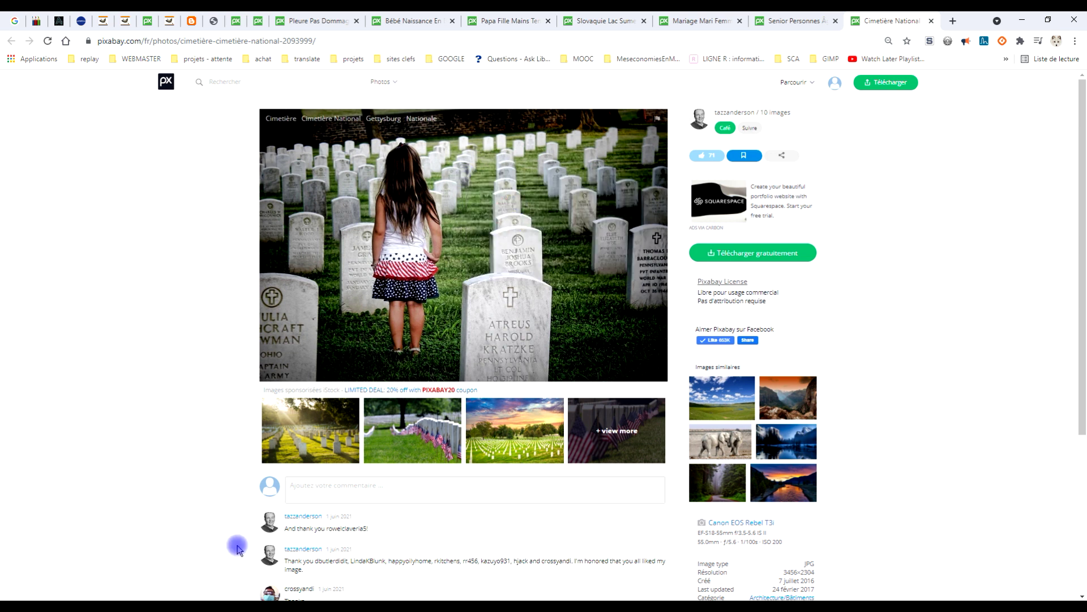
click(173, 607)
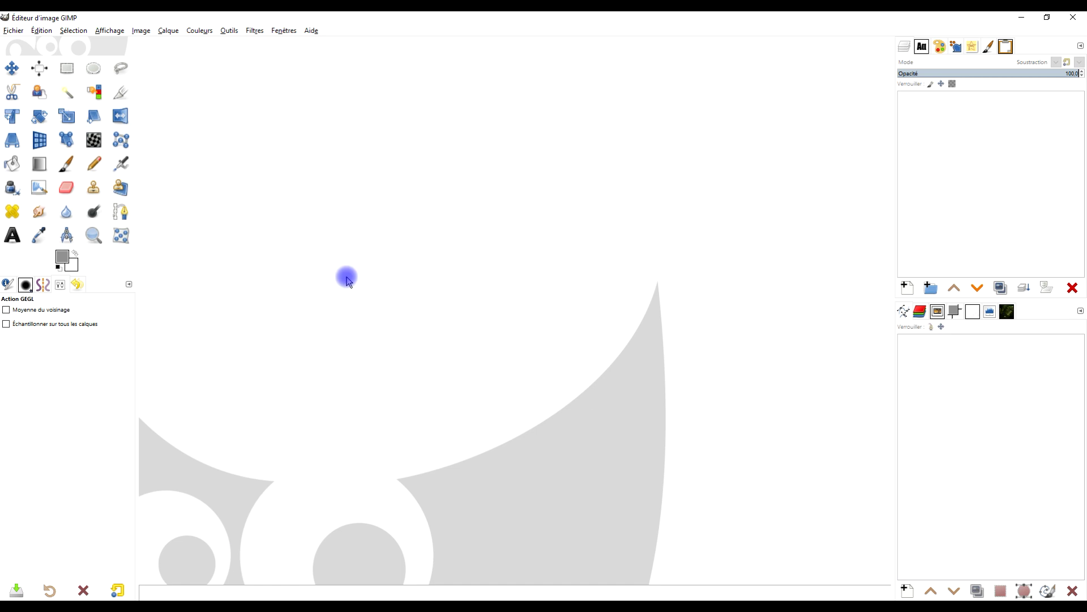
click(46, 33)
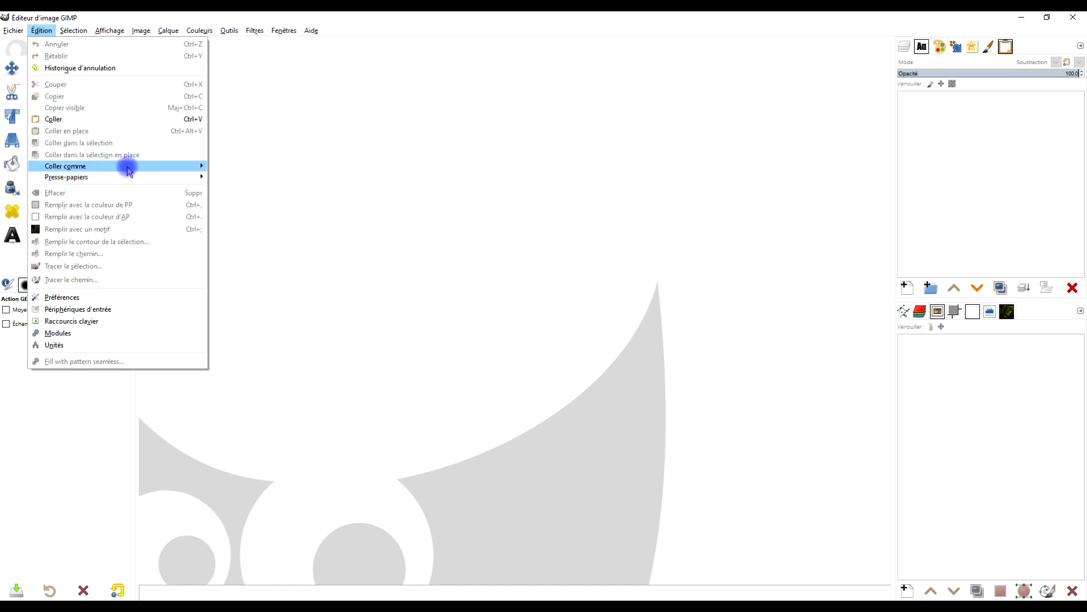
mouse_move(128, 169)
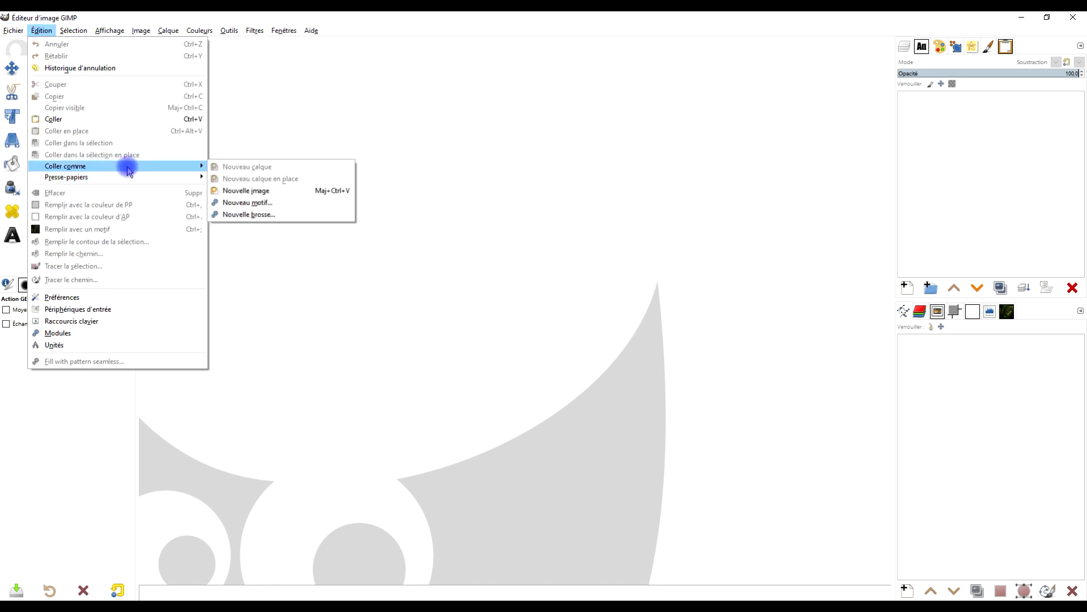
click(251, 192)
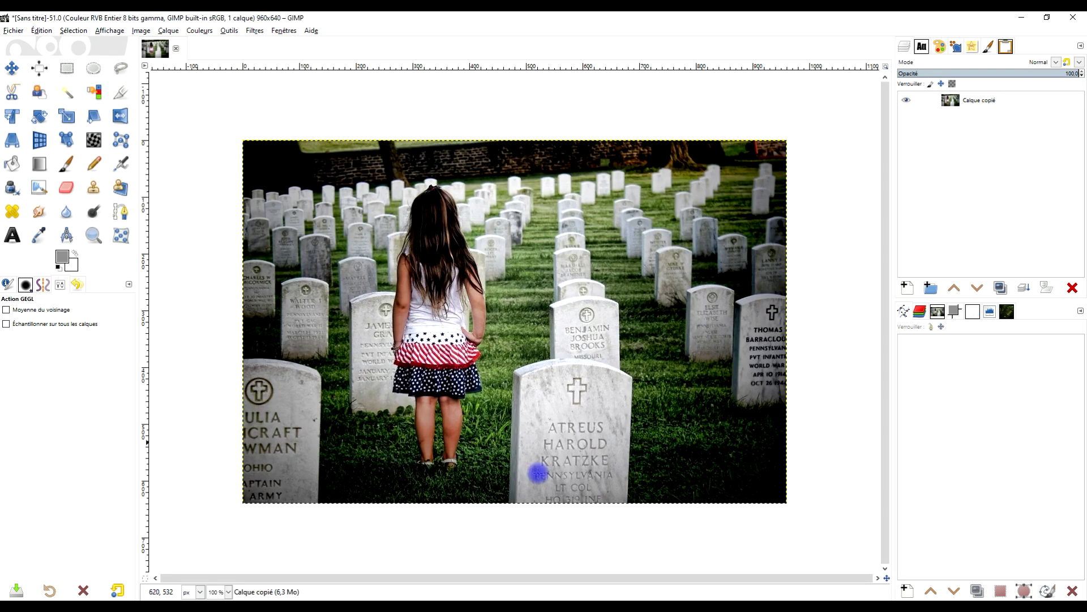
Copy the photo of the elderly couple with backpacks from Pixabay and paste it into the GIMP image as a new layer.
click(613, 499)
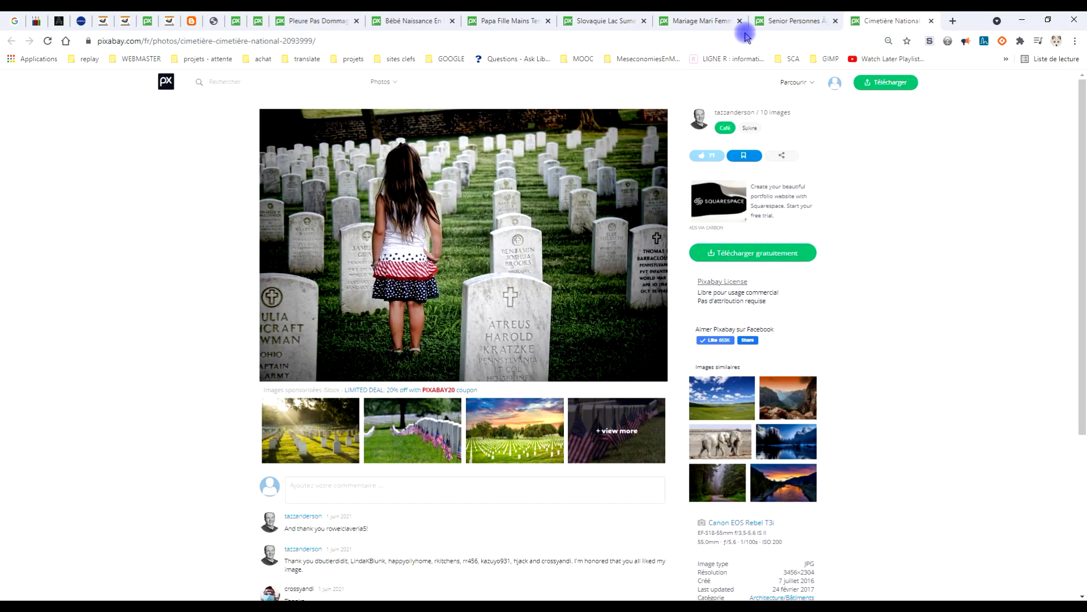
click(790, 21)
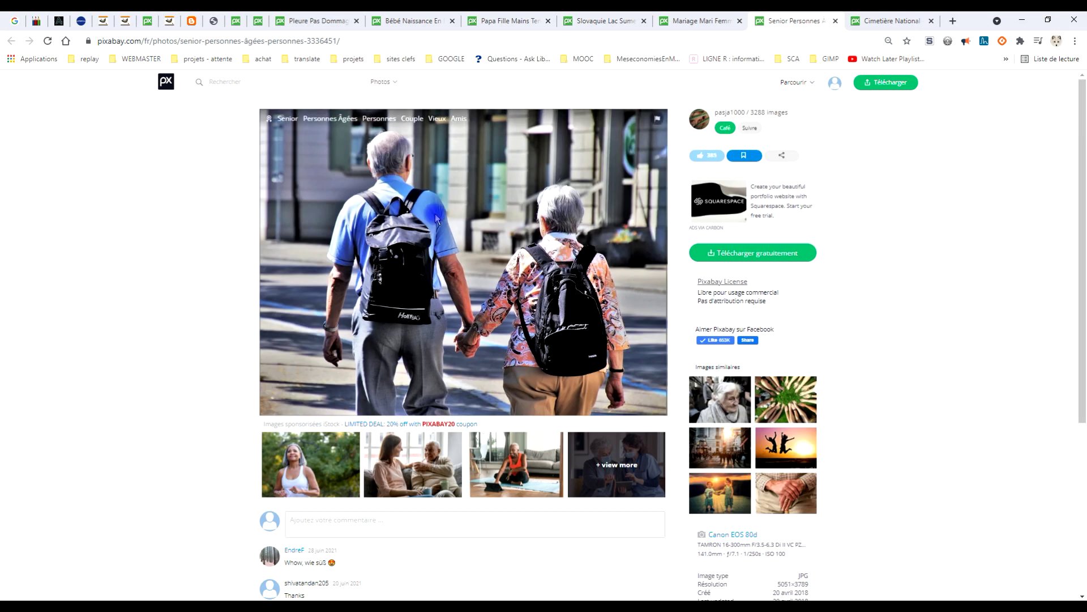
right_click(434, 177)
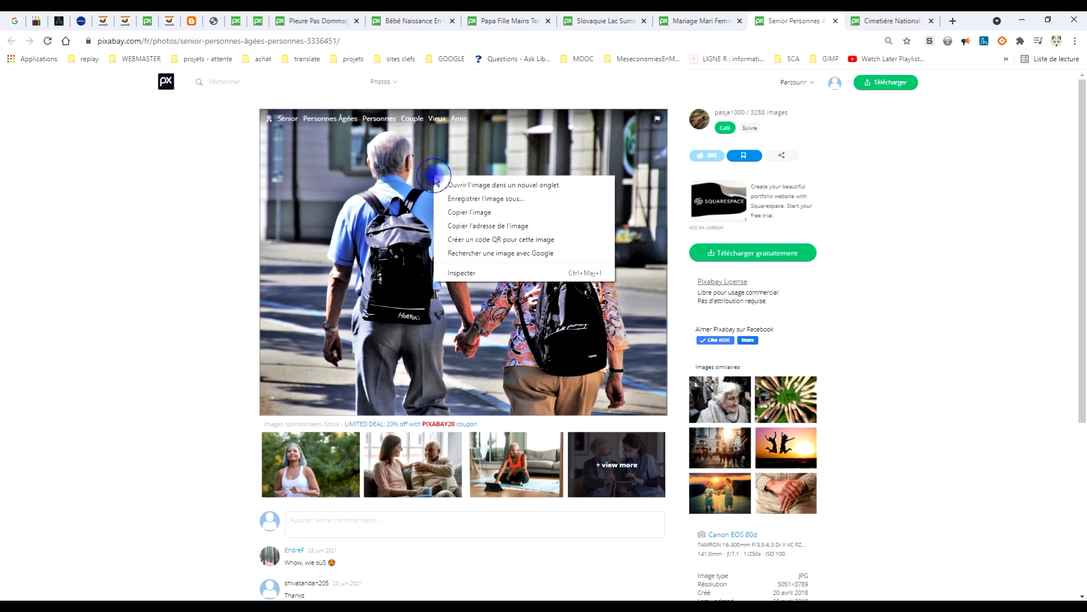
click(478, 213)
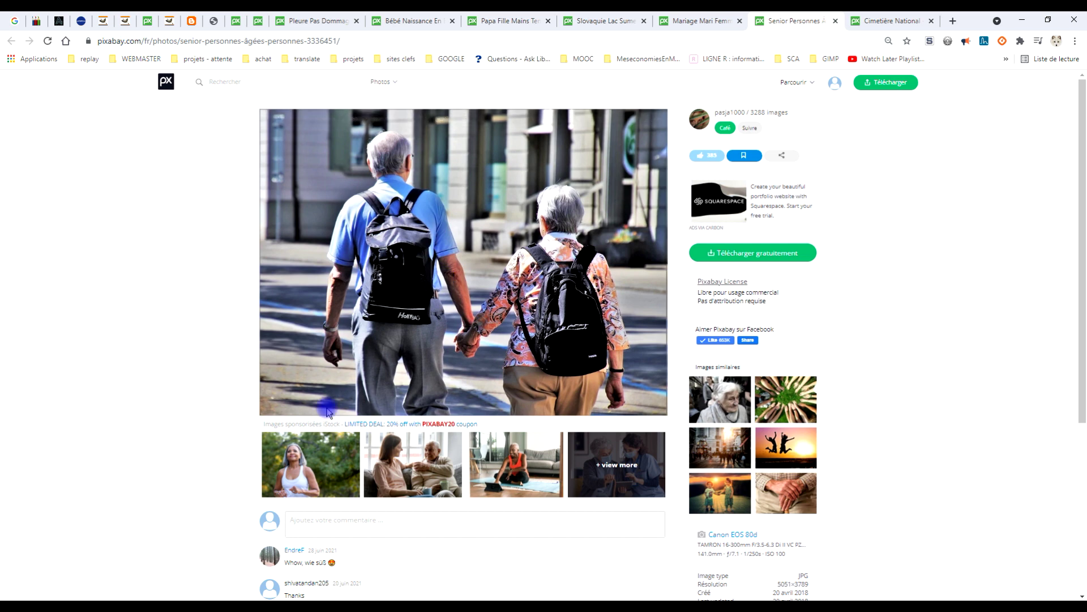
key(alt+Tab)
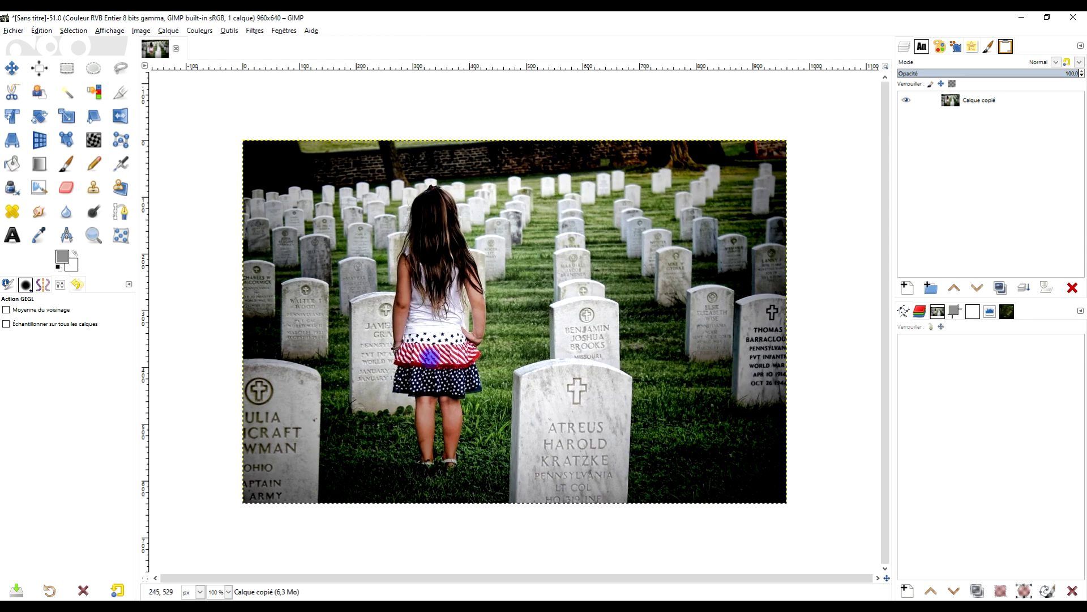
click(42, 30)
mouse_move(131, 165)
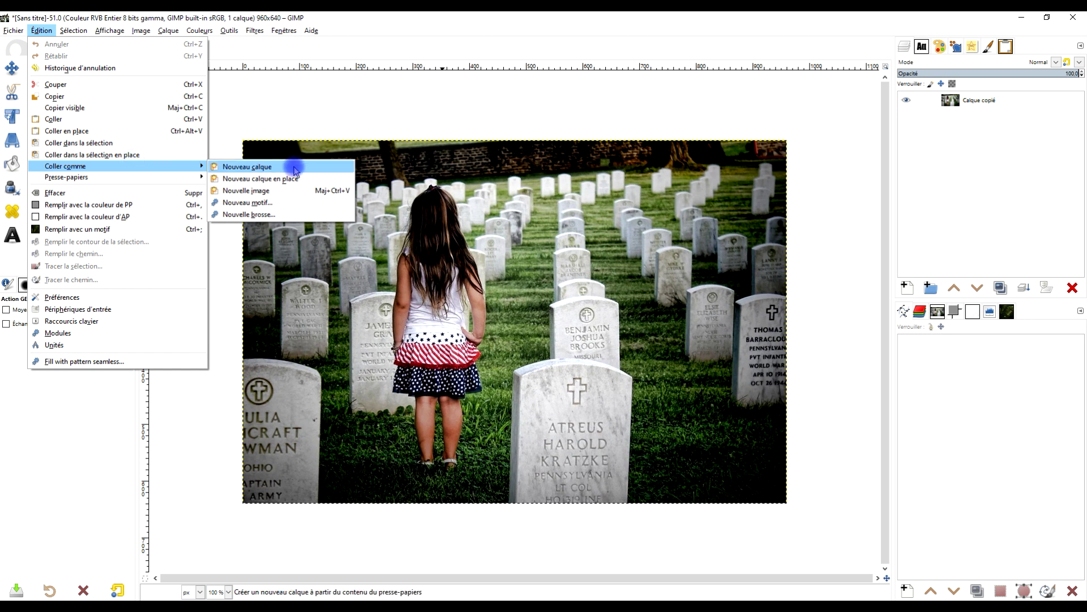
click(293, 167)
Copy the bride-and-groom wedding photo from Pixabay and paste it into the GIMP image as a new layer.
key(alt+Tab)
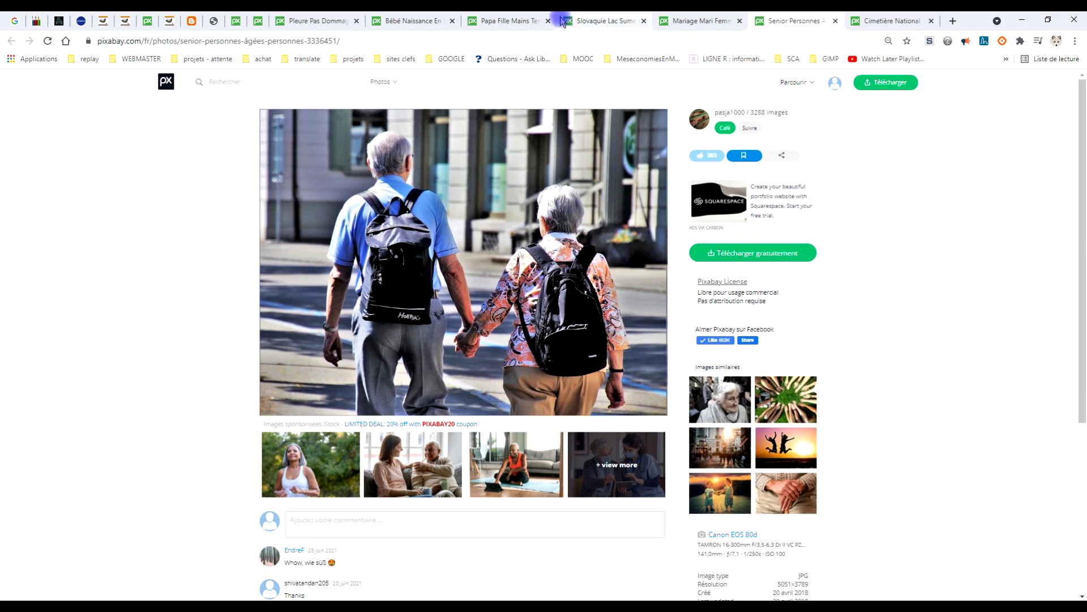
click(696, 21)
right_click(408, 235)
click(444, 277)
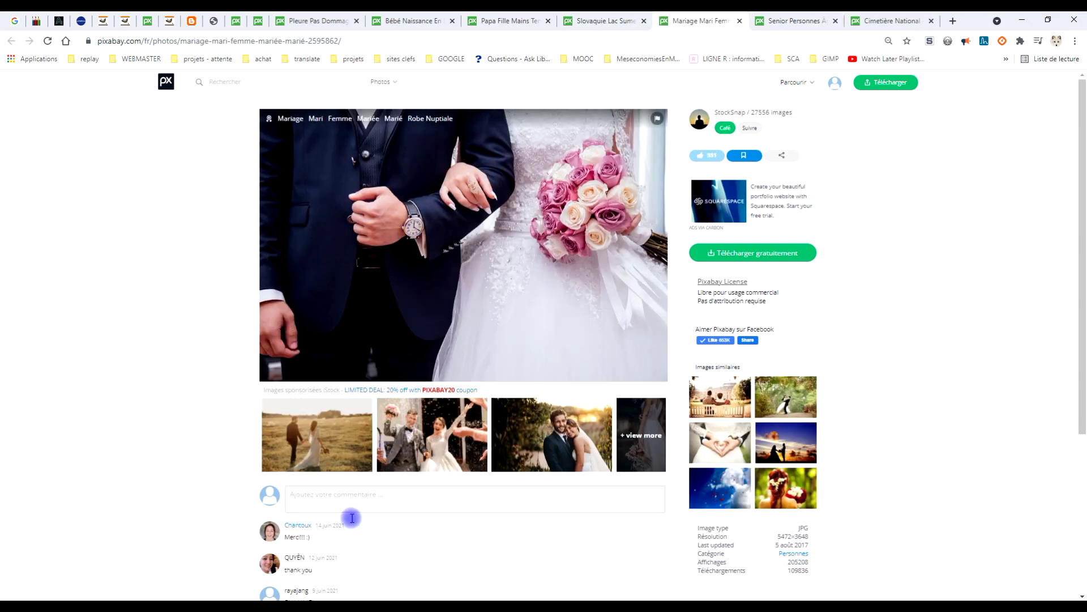
key(alt+Tab)
click(42, 30)
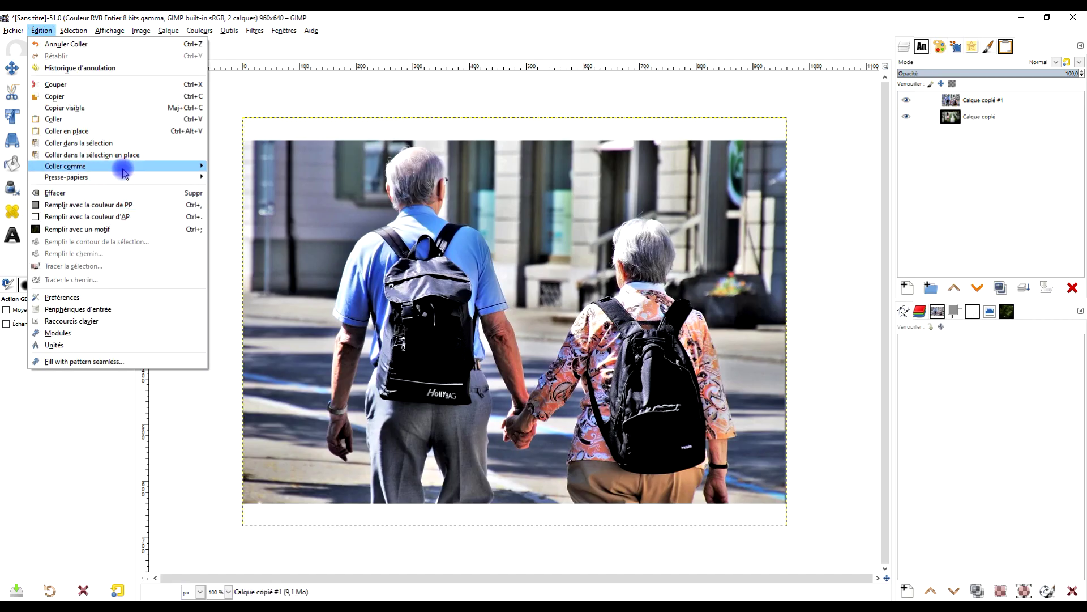
mouse_move(194, 165)
click(273, 166)
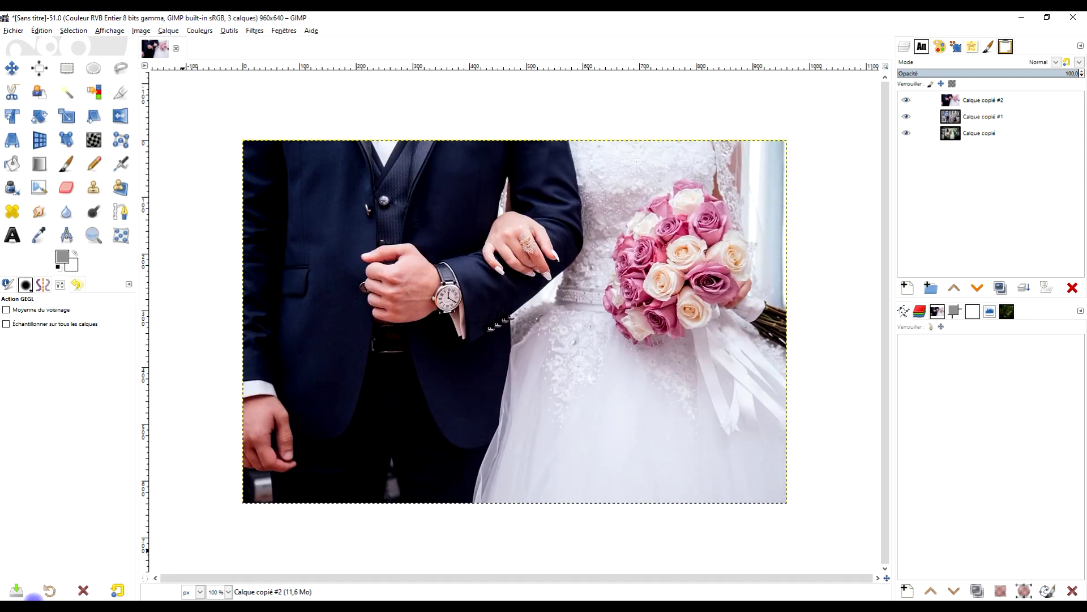
Copy the photo of three teenagers by the Slovakian lake from Pixabay and paste it into the GIMP image as a new layer.
key(alt+Tab)
click(602, 21)
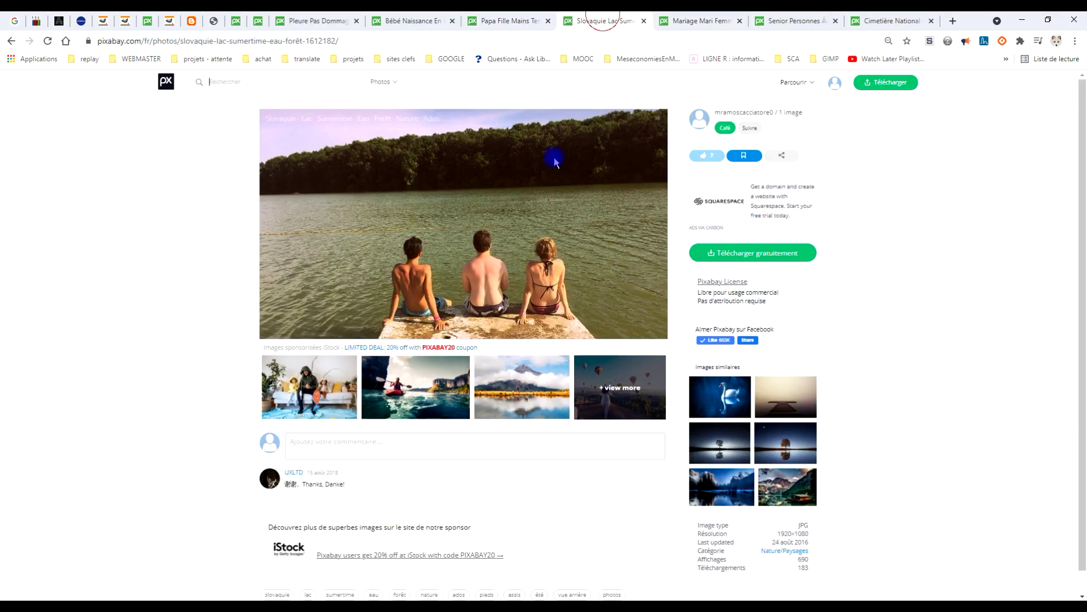
right_click(462, 192)
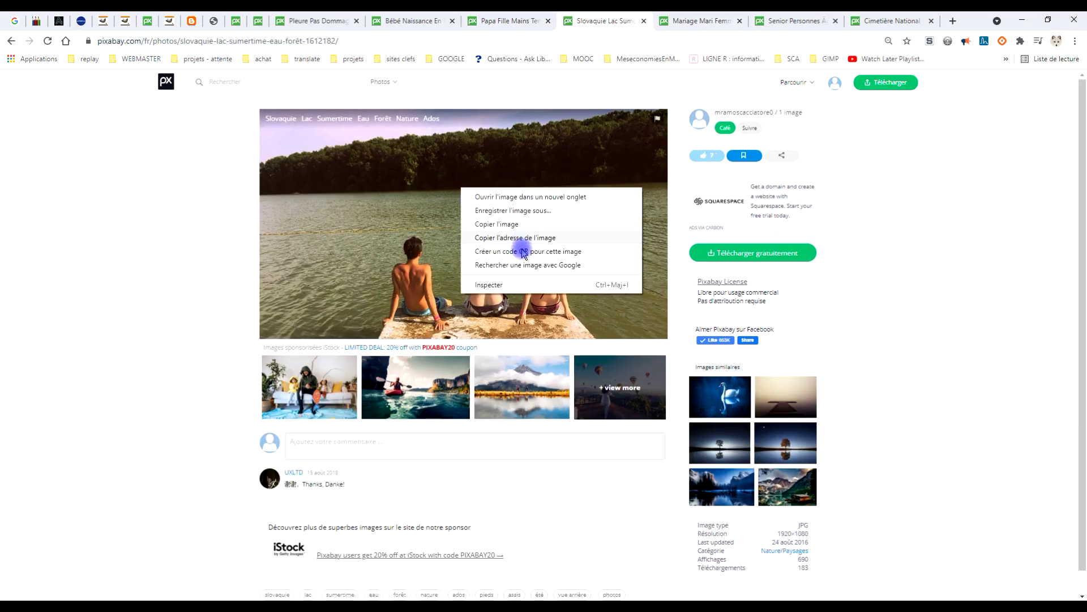
click(507, 225)
click(731, 253)
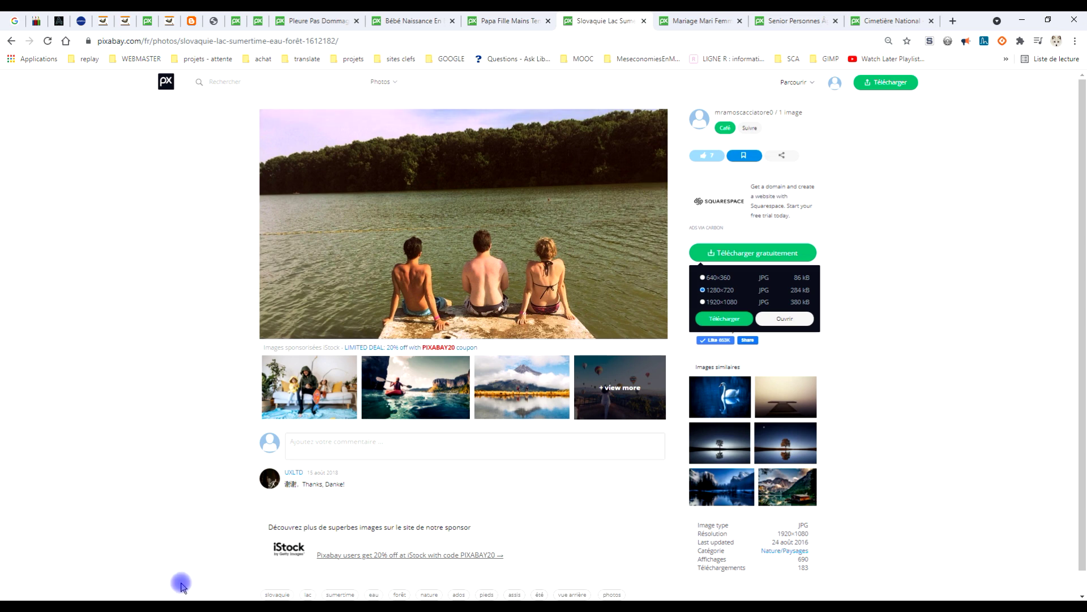
key(alt+Tab)
click(41, 30)
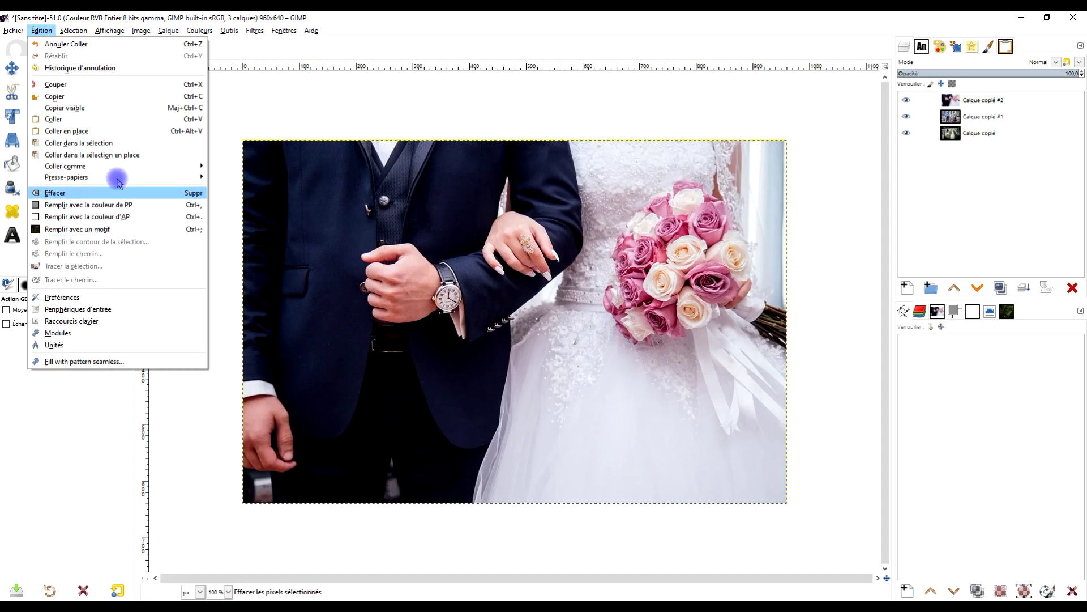
mouse_move(125, 166)
click(252, 166)
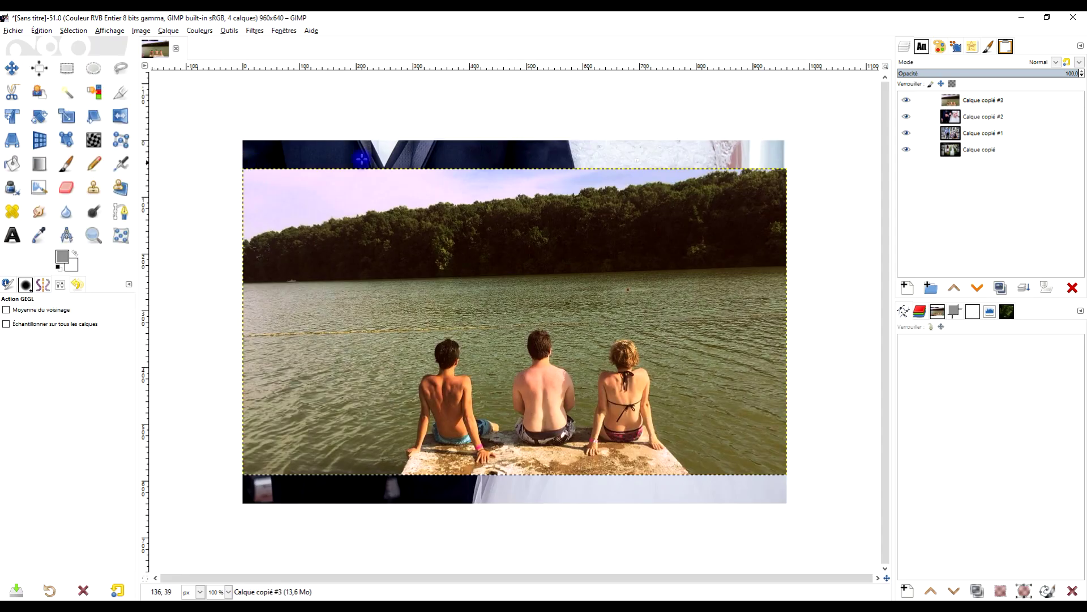
click(10, 30)
click(12, 30)
click(11, 30)
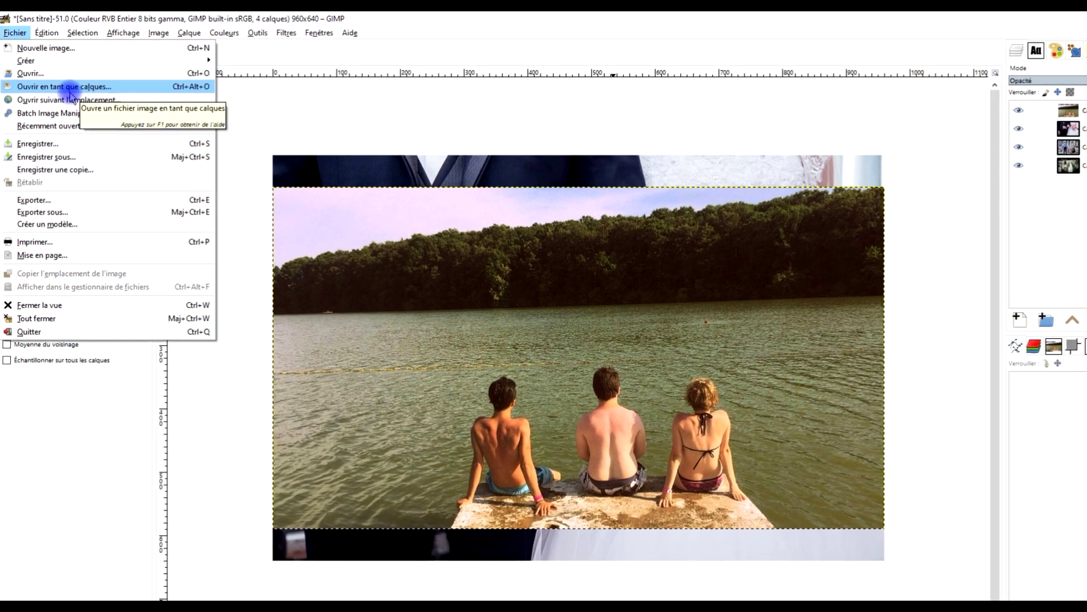
click(57, 79)
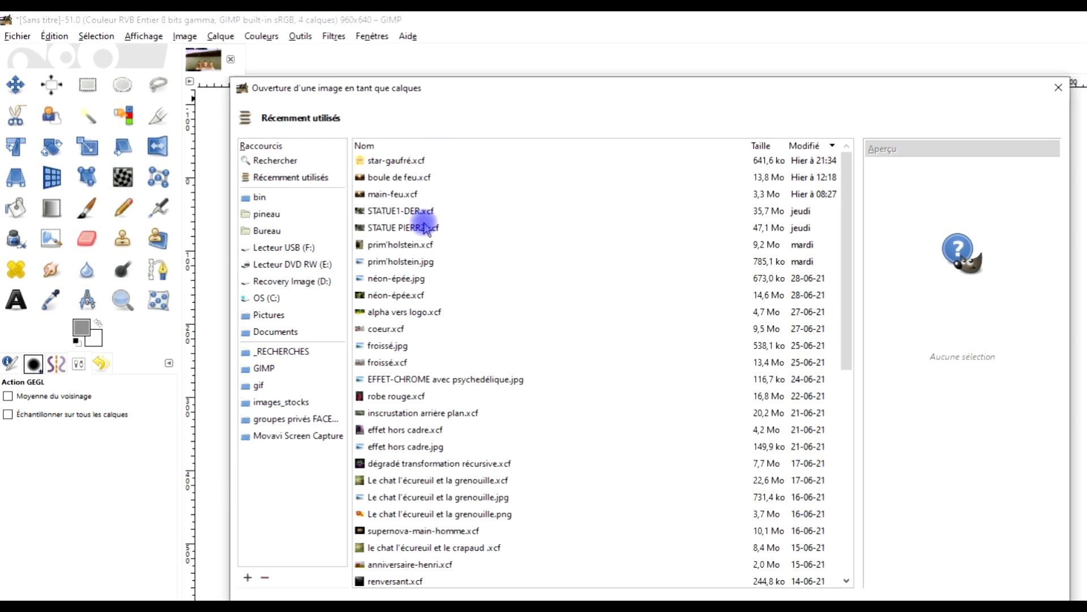
click(417, 162)
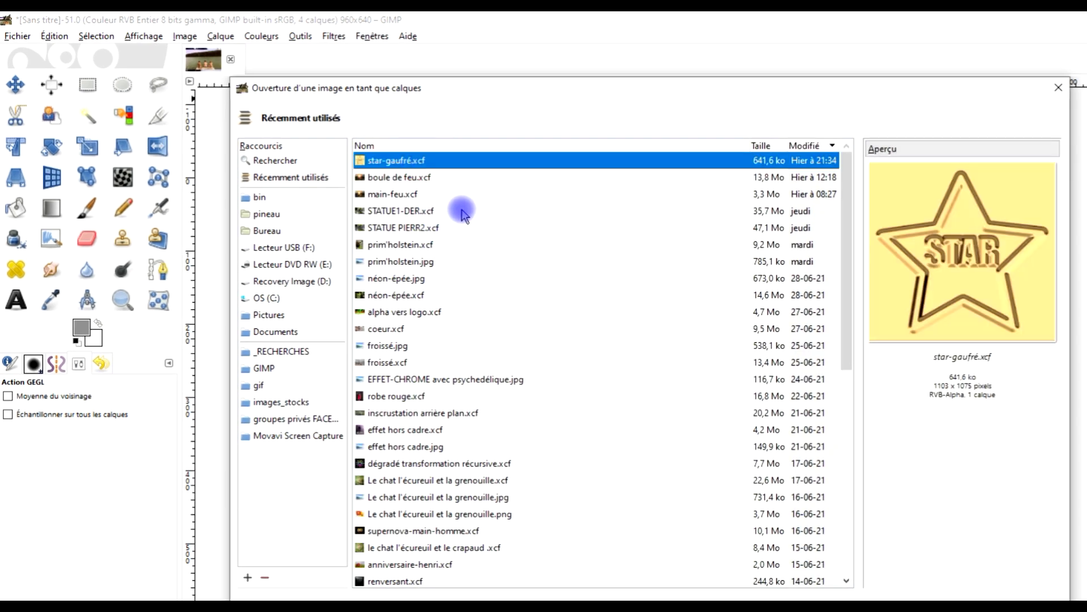
key(ctrl+a)
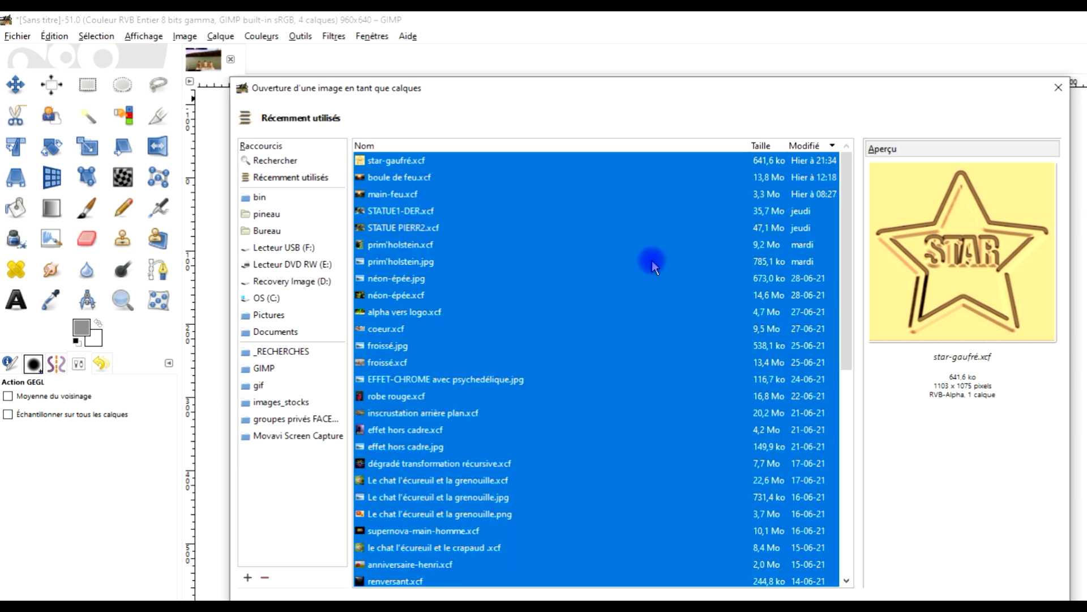
click(460, 178)
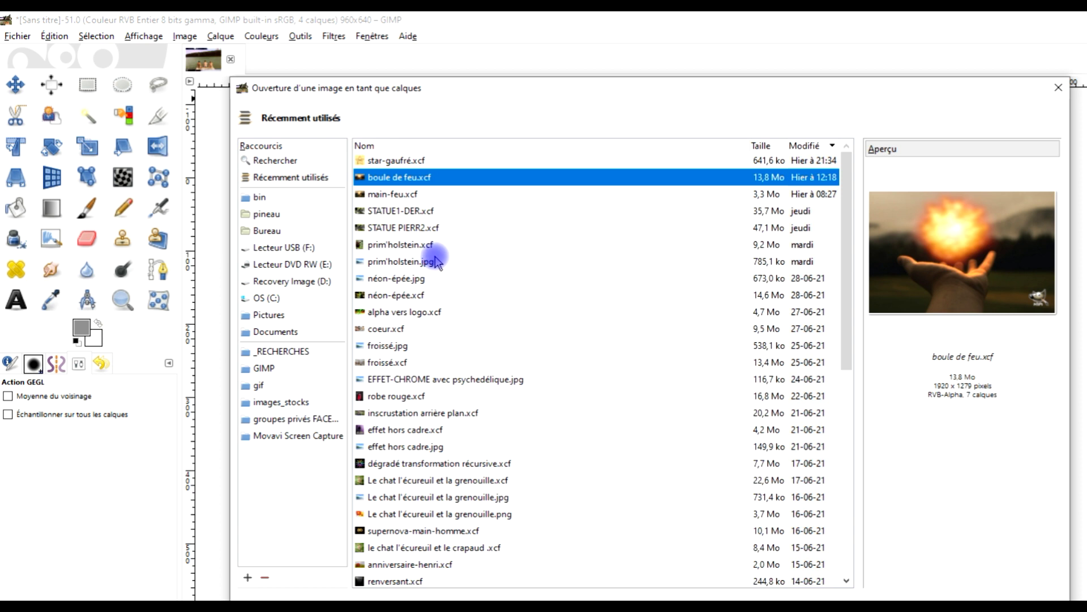
ctrl+click(397, 194)
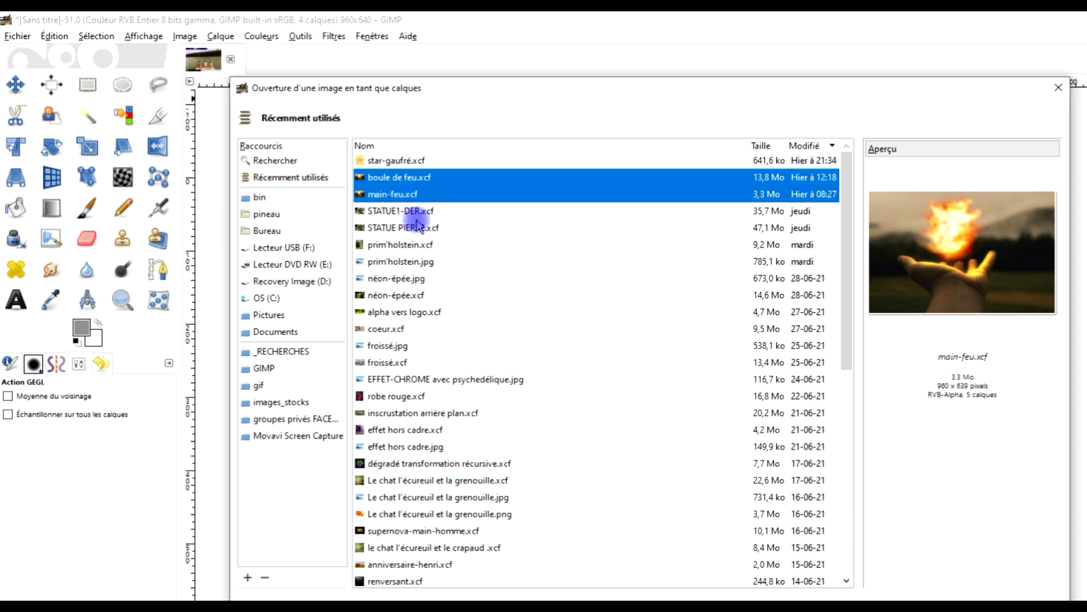
ctrl+click(416, 215)
ctrl+click(404, 346)
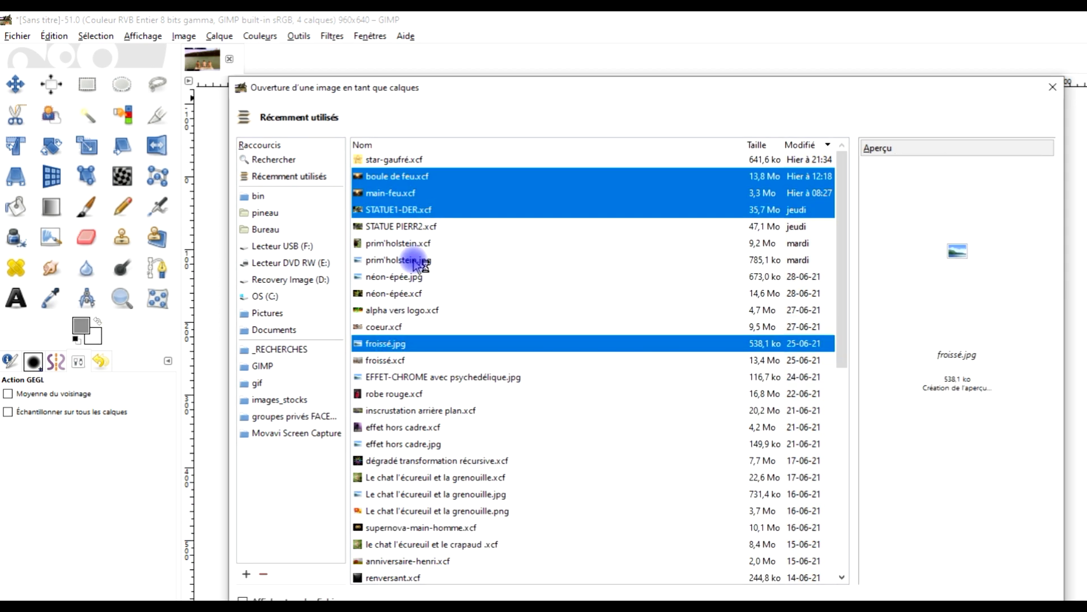
click(385, 243)
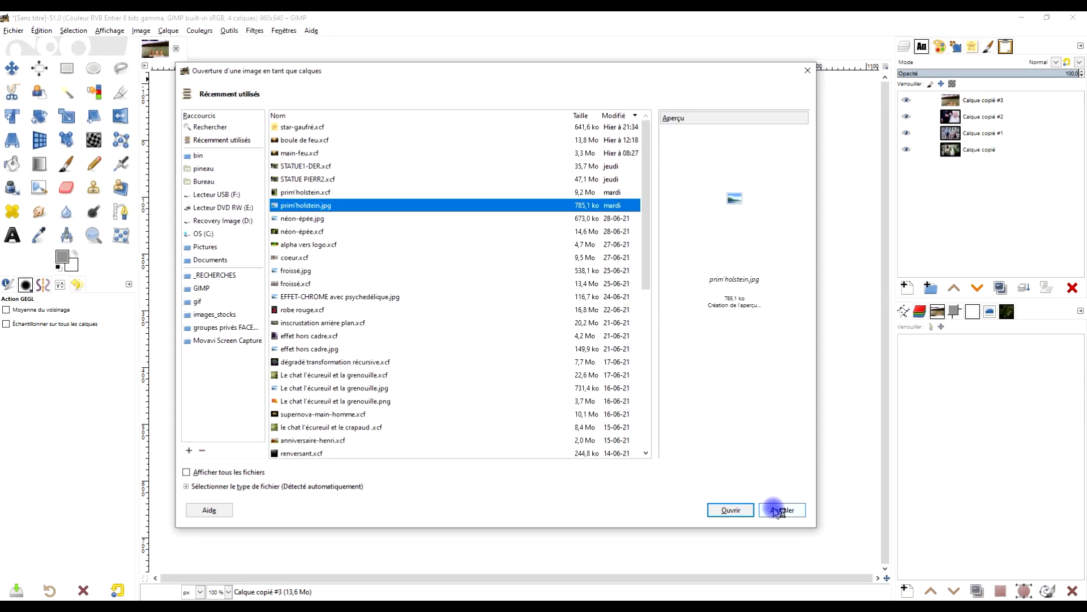
click(939, 598)
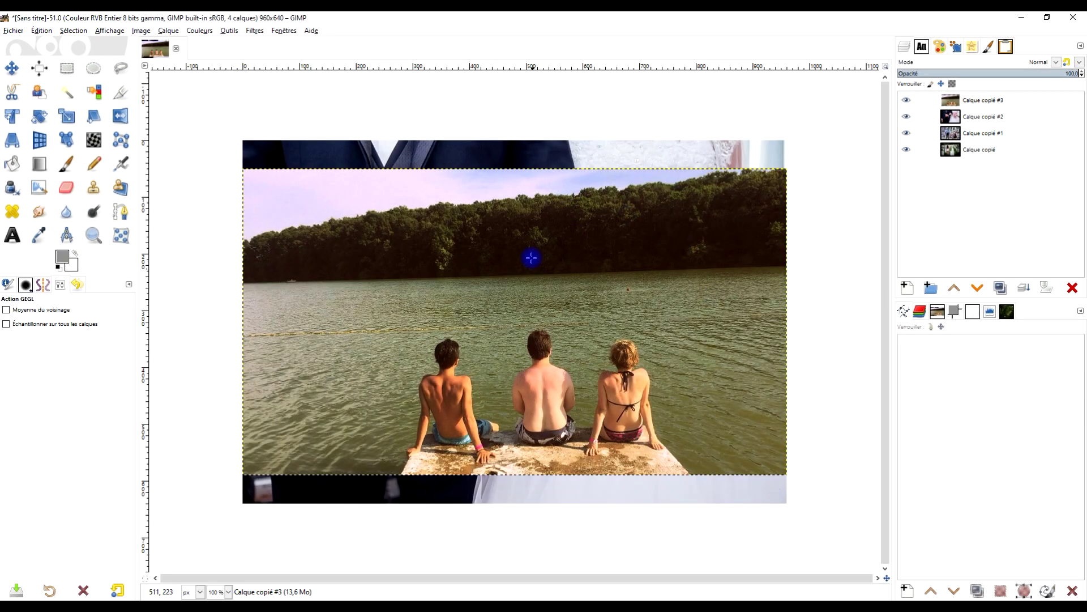
Copy the photo of the father and little girl holding hands from Pixabay and paste it into the GIMP image as a new layer.
key(alt+Tab)
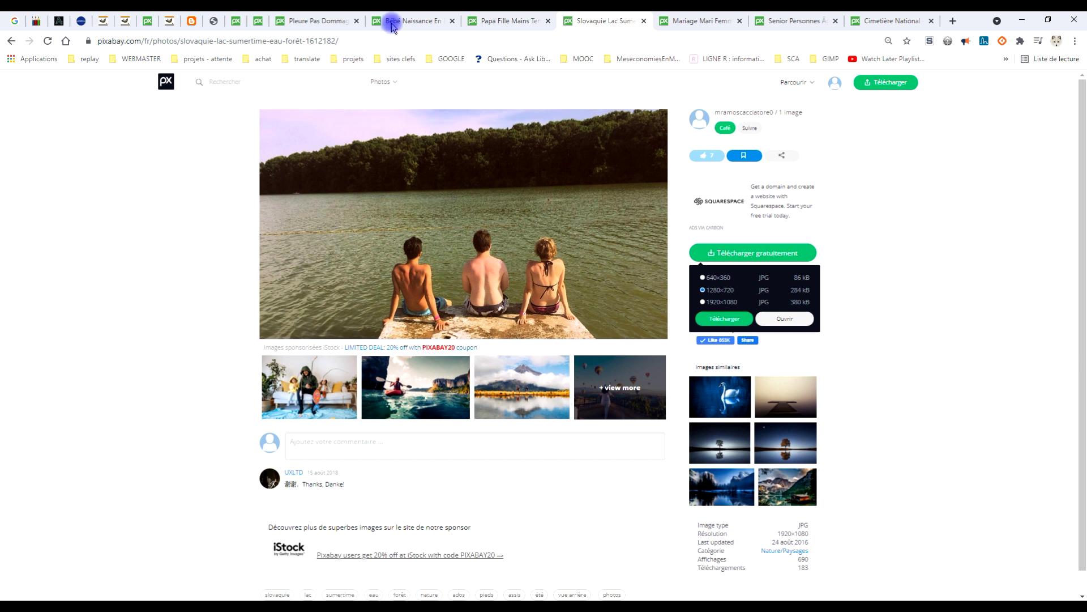
click(501, 21)
right_click(396, 189)
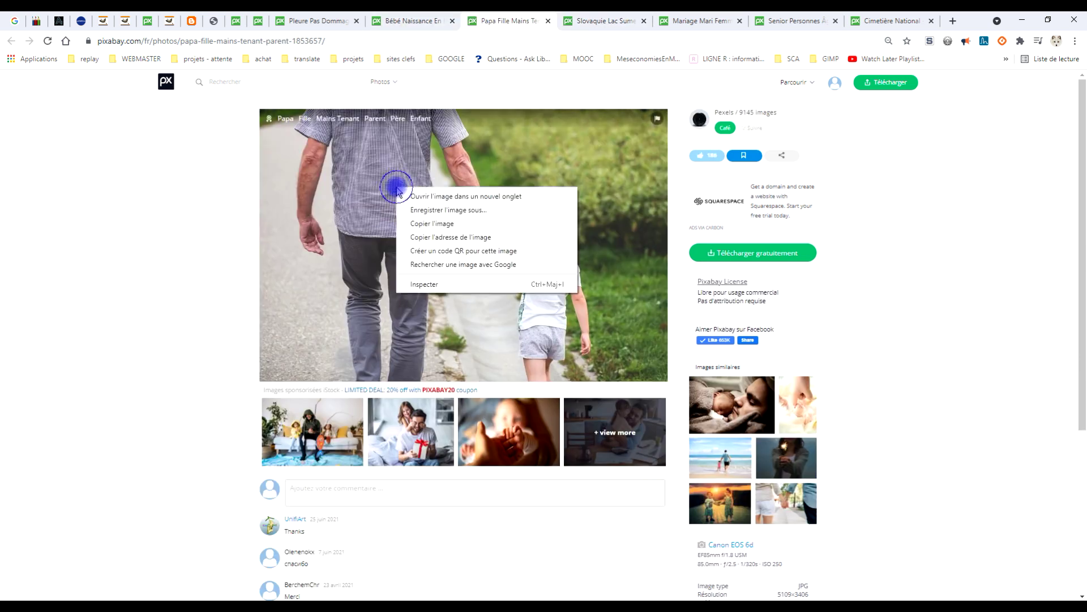
click(433, 224)
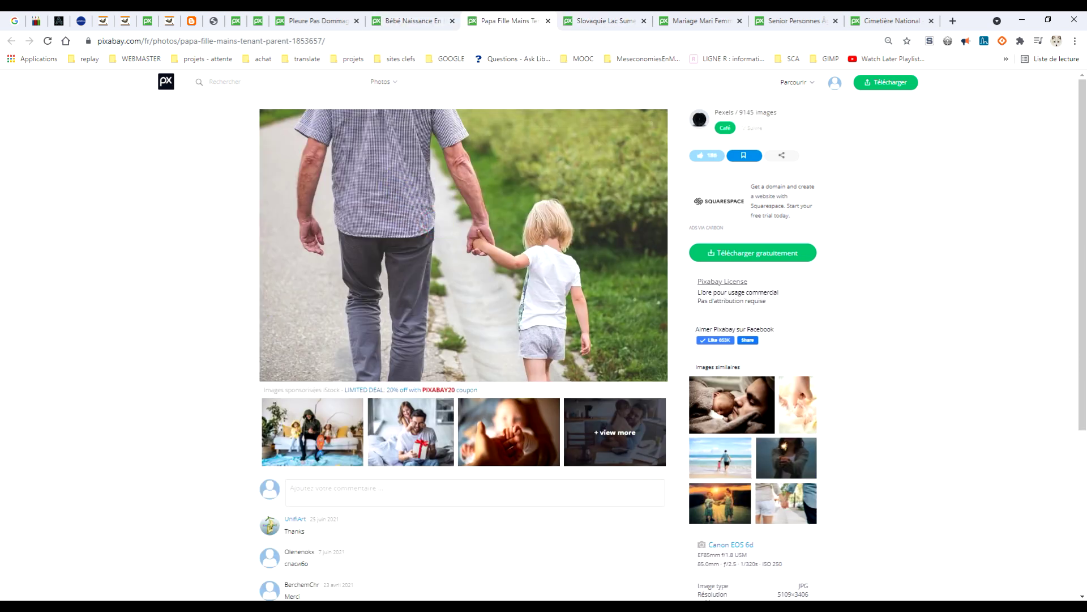
key(alt+Tab)
click(41, 30)
mouse_move(113, 166)
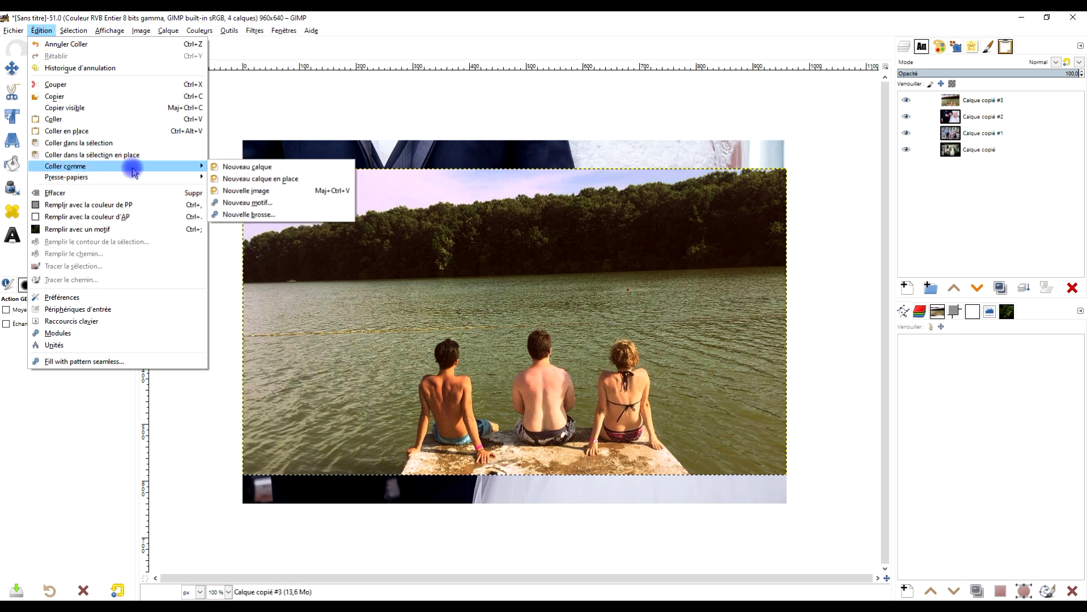
click(255, 177)
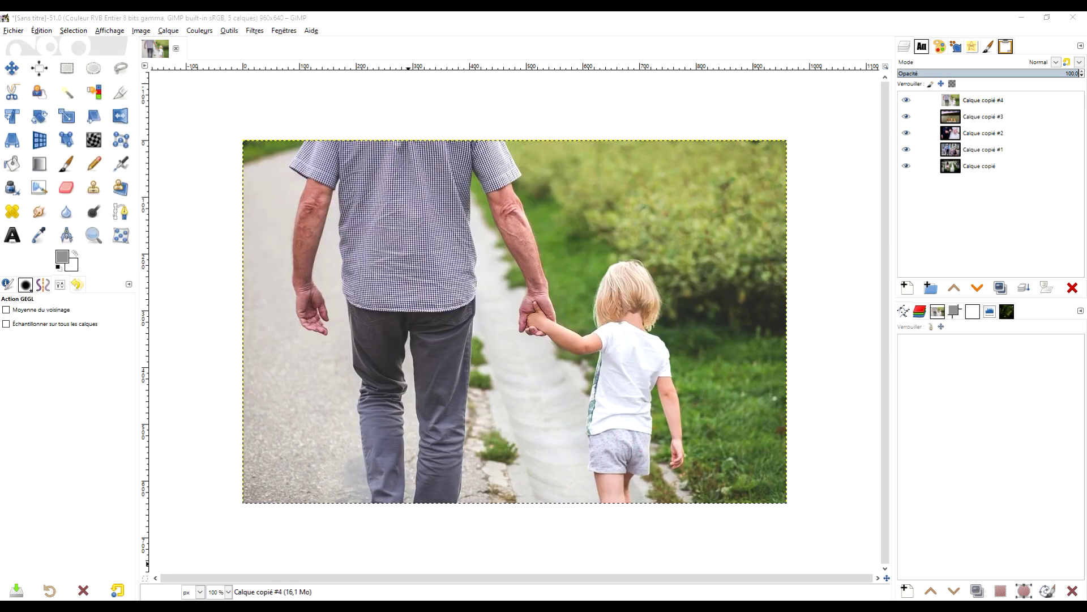
Copy the crying newborn photo from Pixabay and paste it into the GIMP image as a new layer.
key(alt+Tab)
click(393, 19)
right_click(467, 192)
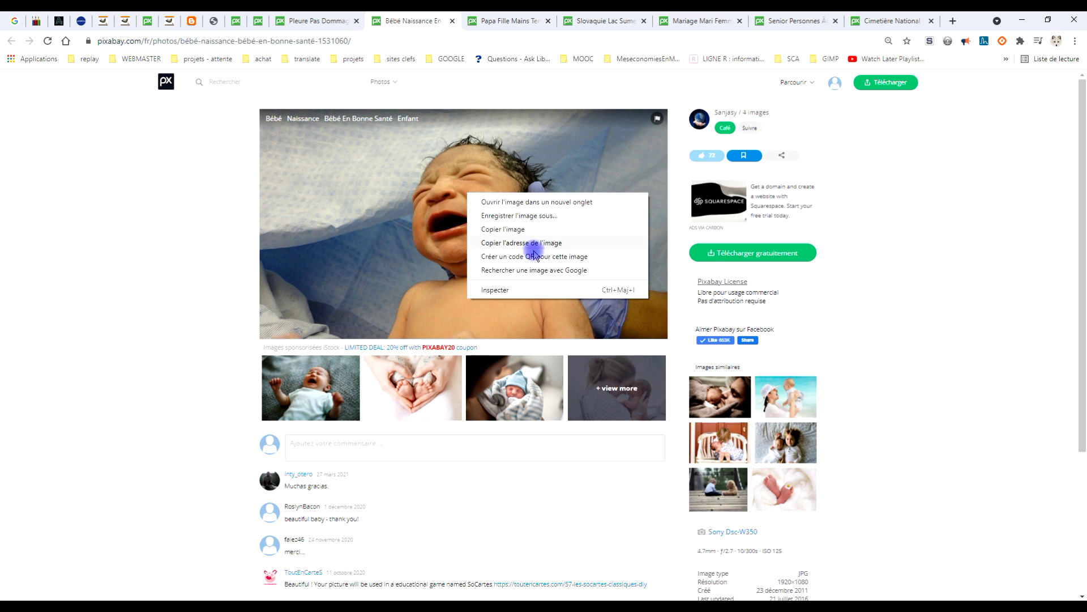
click(519, 225)
key(alt+Tab)
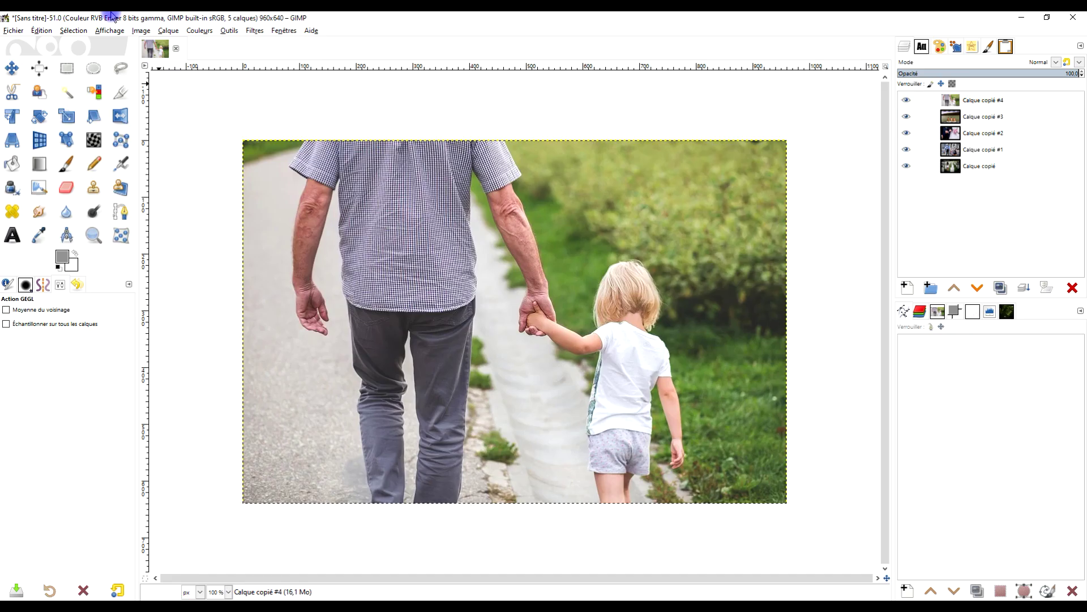
click(42, 30)
mouse_move(138, 167)
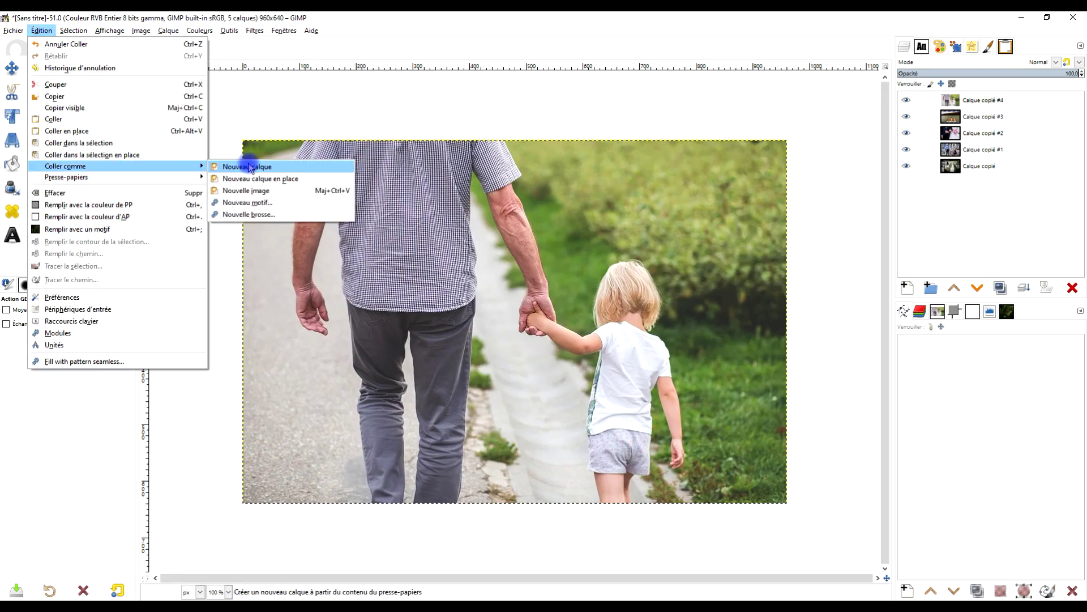
click(247, 169)
Generate a filmstrip from the image's layers with the Film filter, keeping height 256, black film and orange Monospace numbering.
click(253, 31)
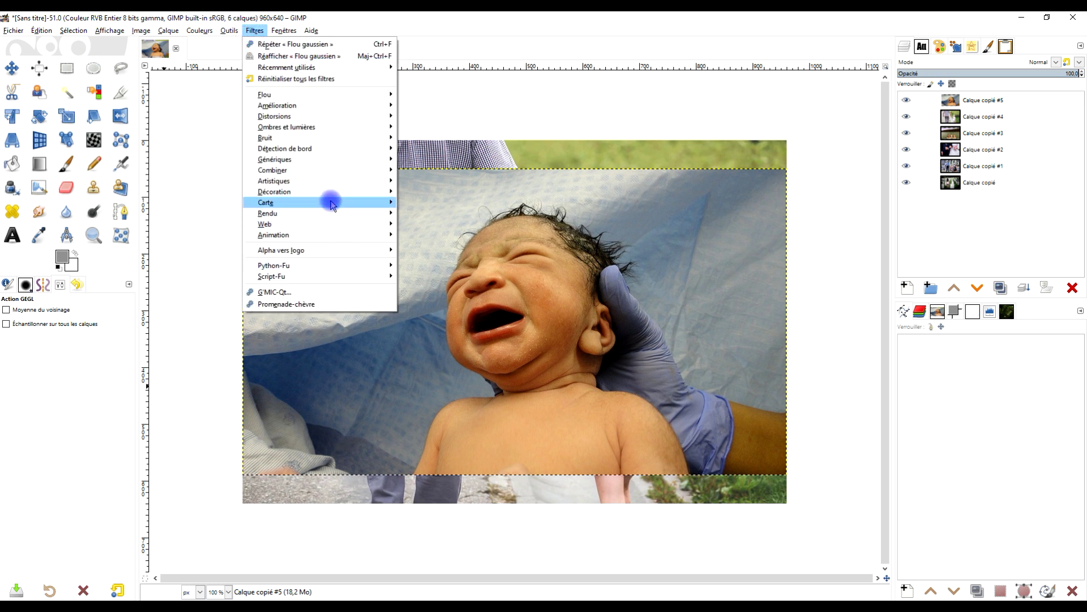
mouse_move(331, 204)
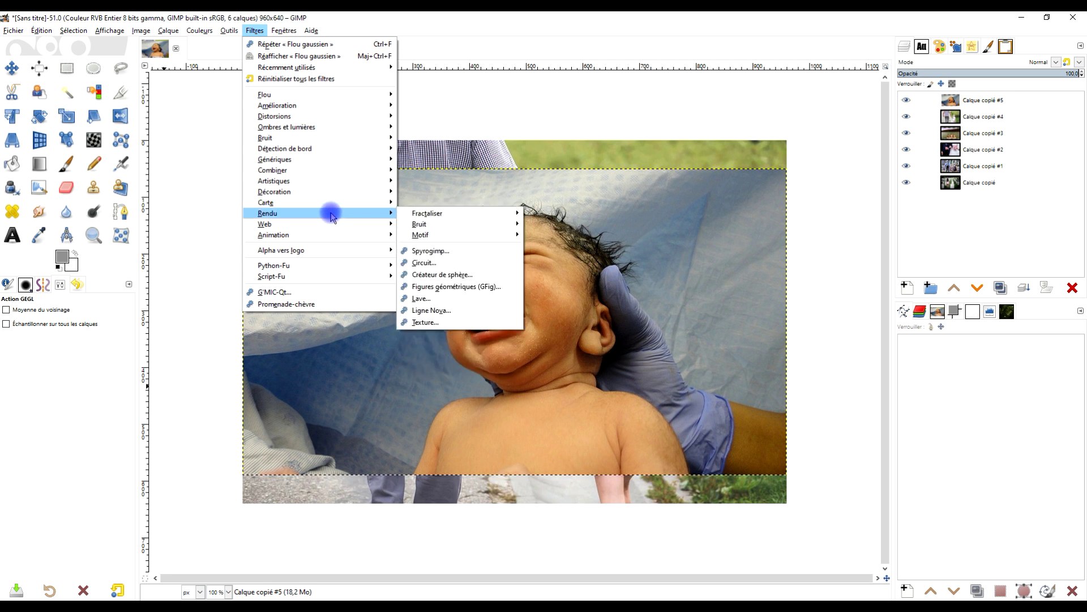
mouse_move(331, 170)
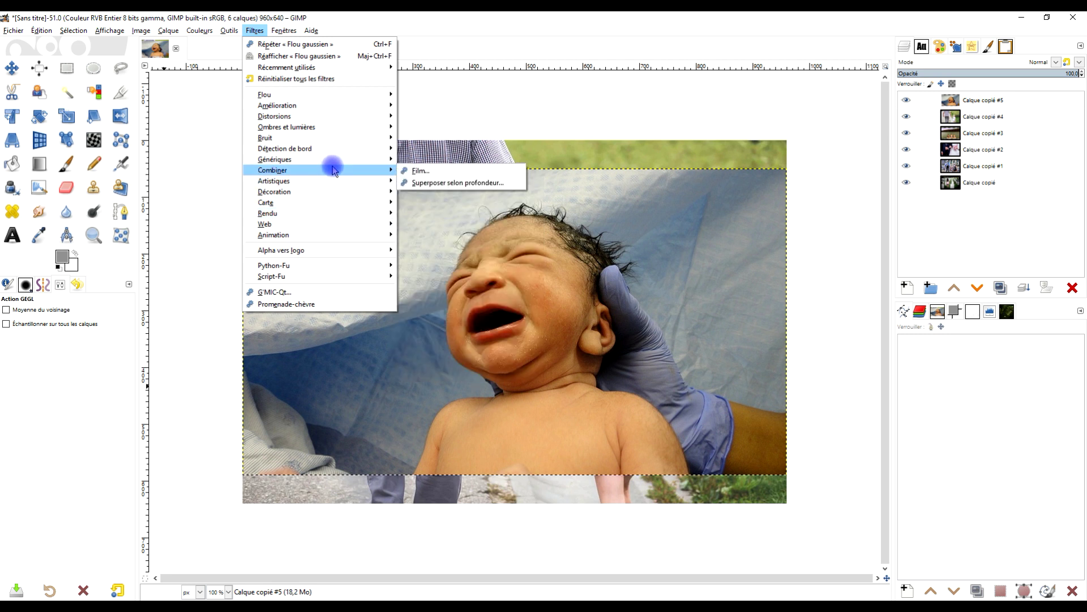
click(430, 171)
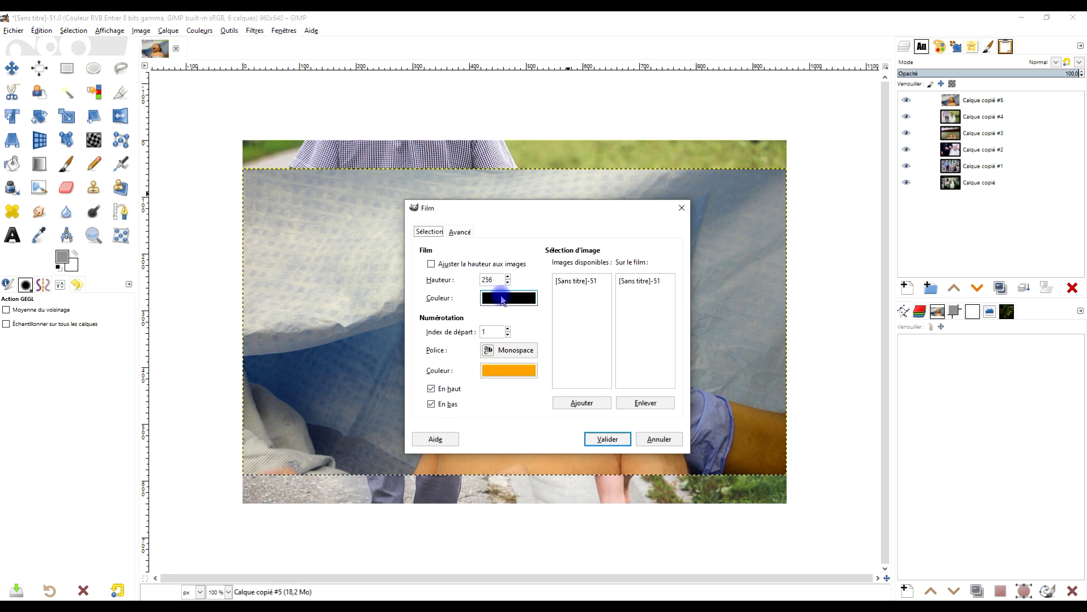
click(460, 231)
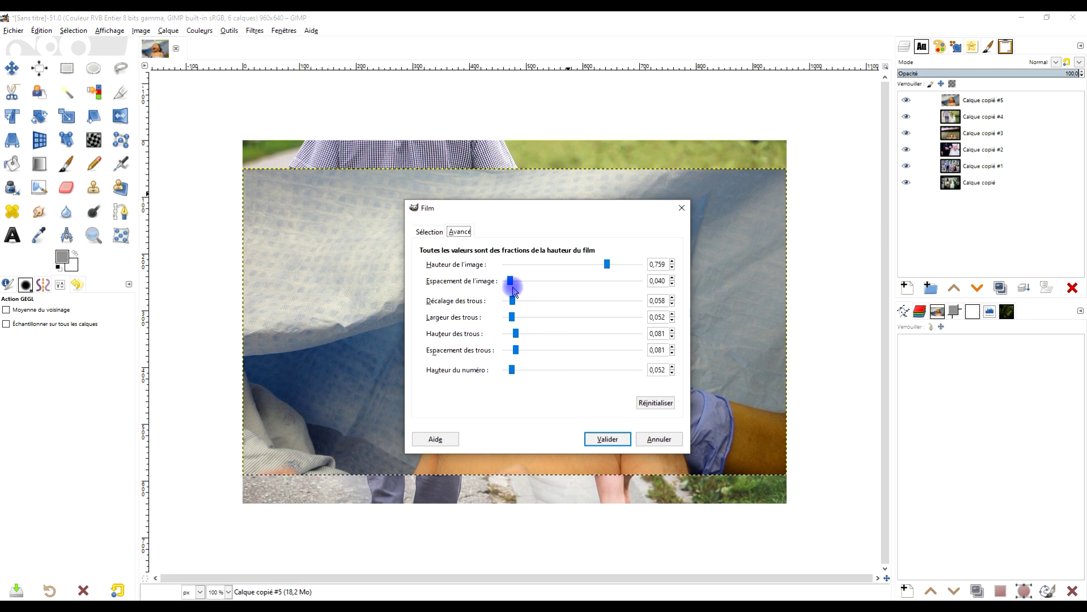
click(429, 231)
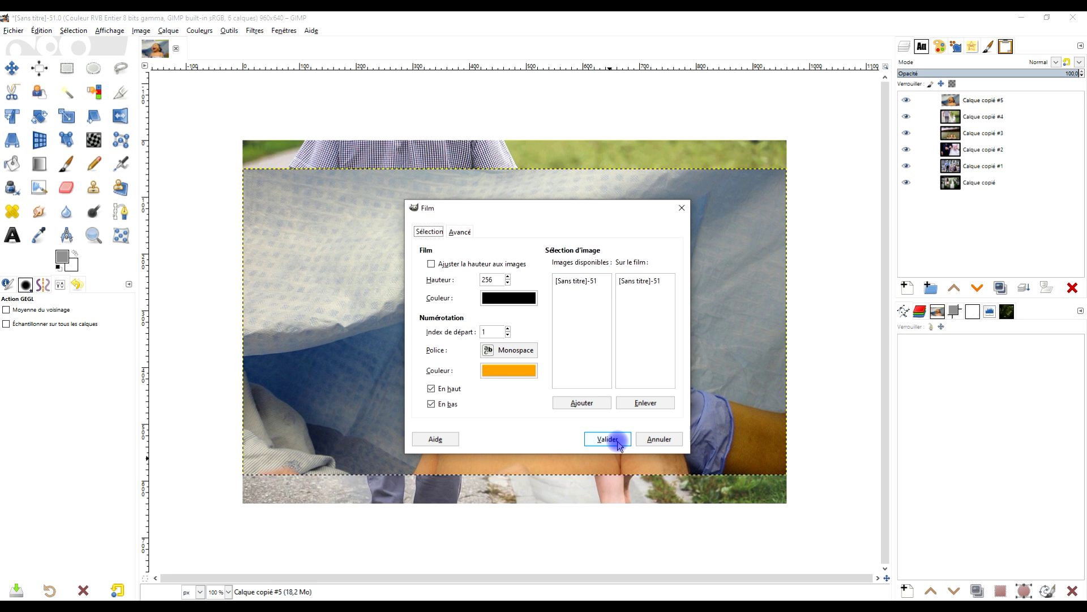
click(607, 439)
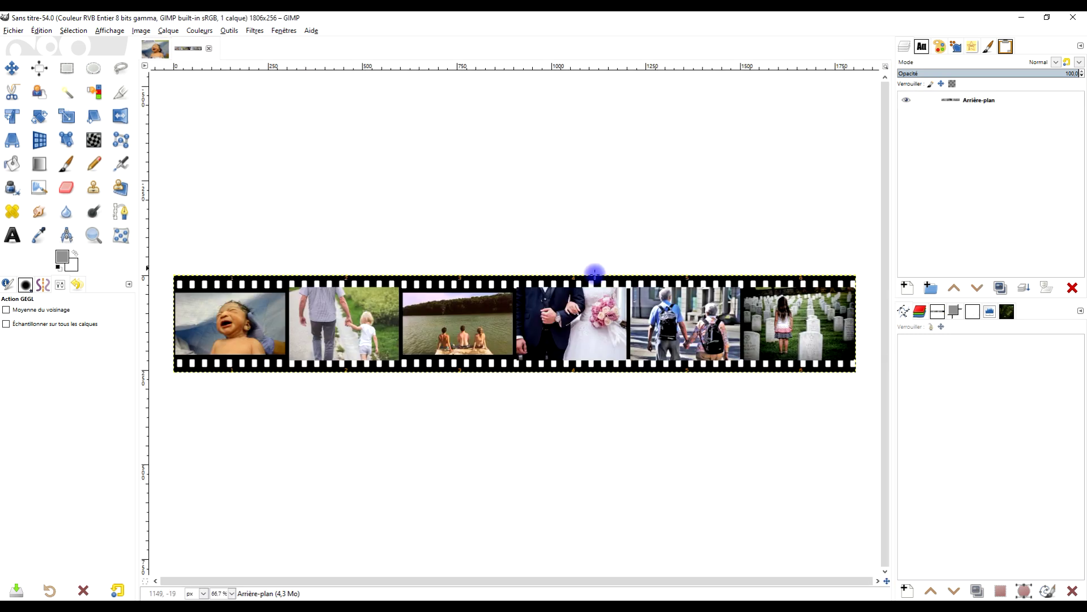
drag(527, 356, 534, 207)
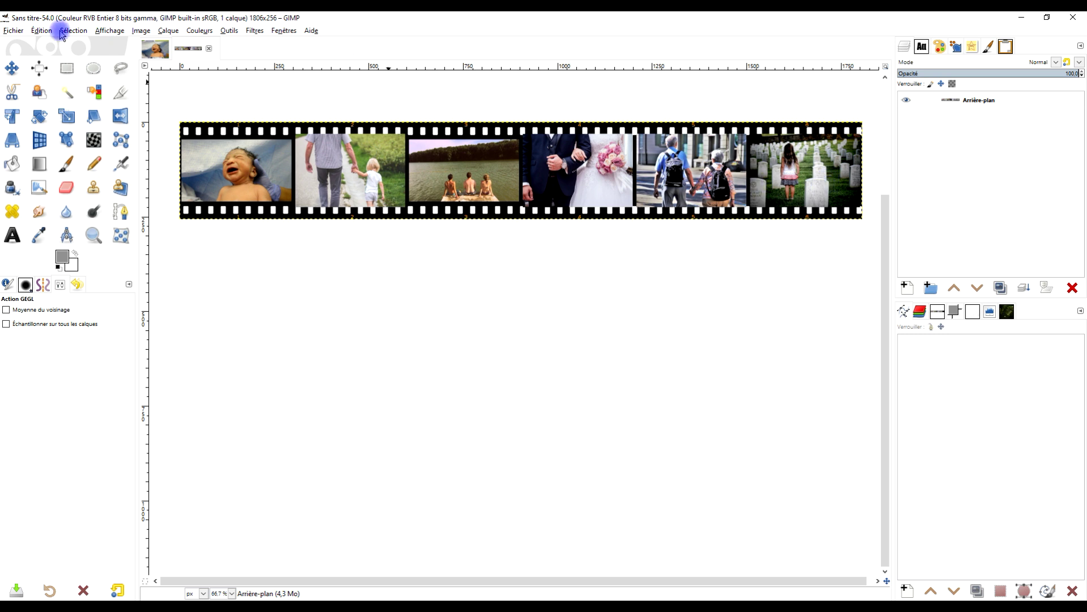
click(140, 30)
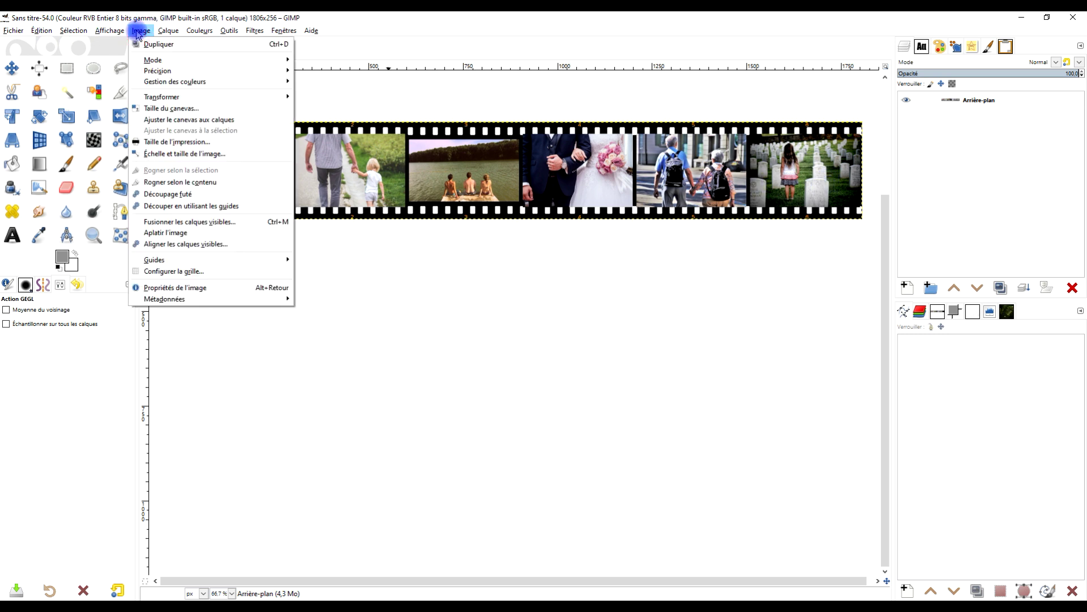
click(213, 110)
click(504, 265)
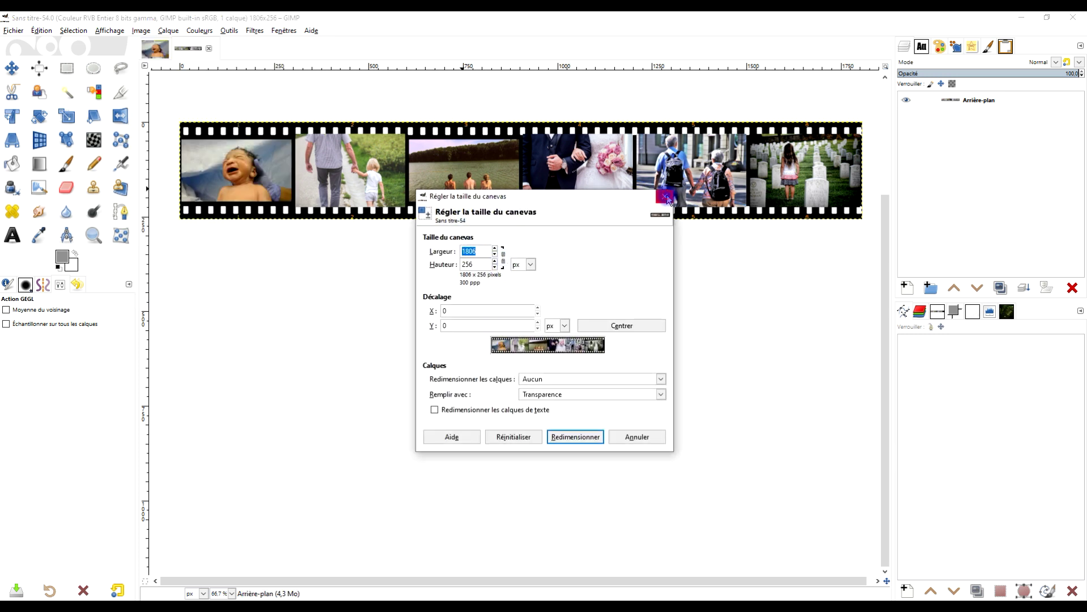
click(666, 197)
Resize the filmstrip image's canvas to a height of 1000 px, keeping the width at 1806 px.
click(141, 31)
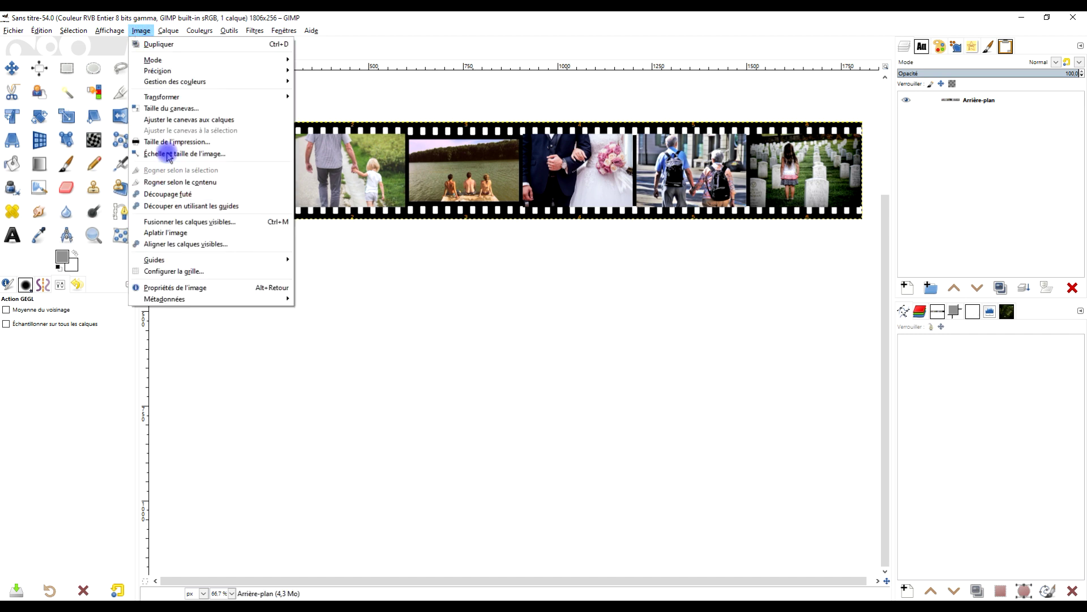
click(190, 111)
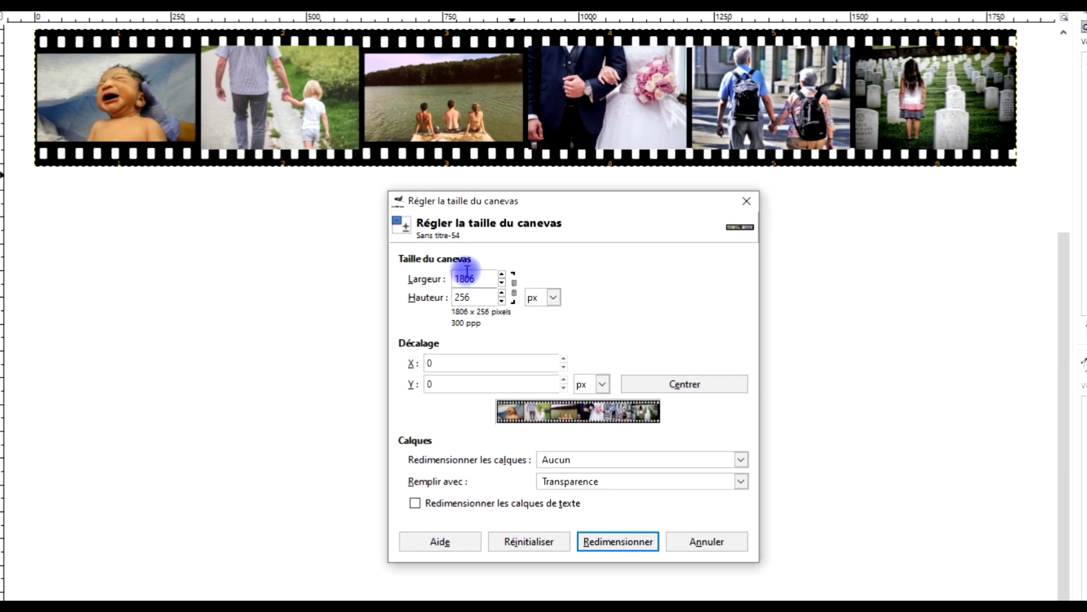
click(466, 271)
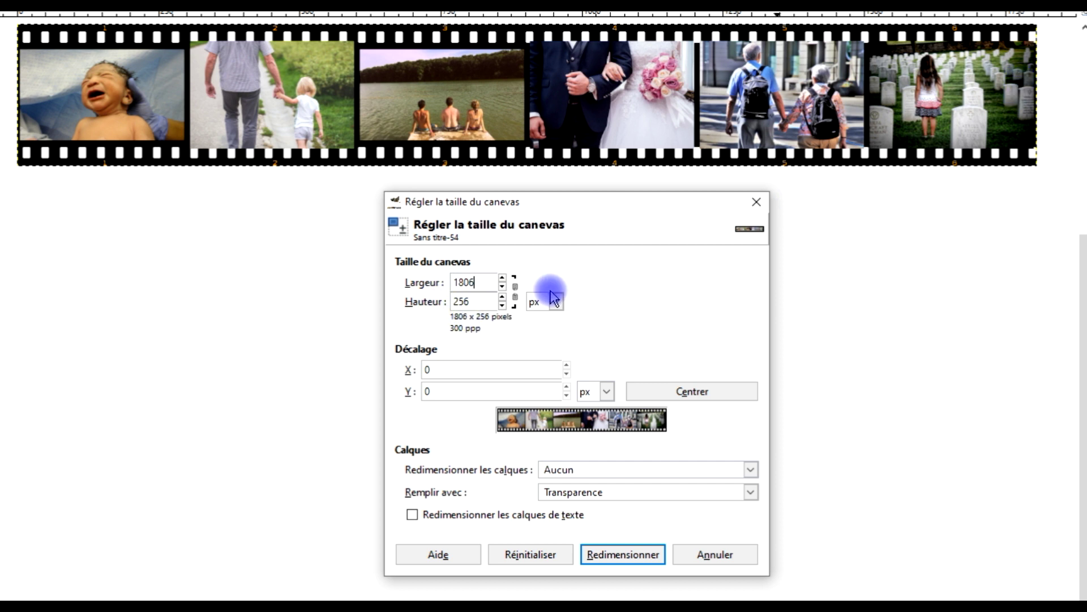
key(Tab)
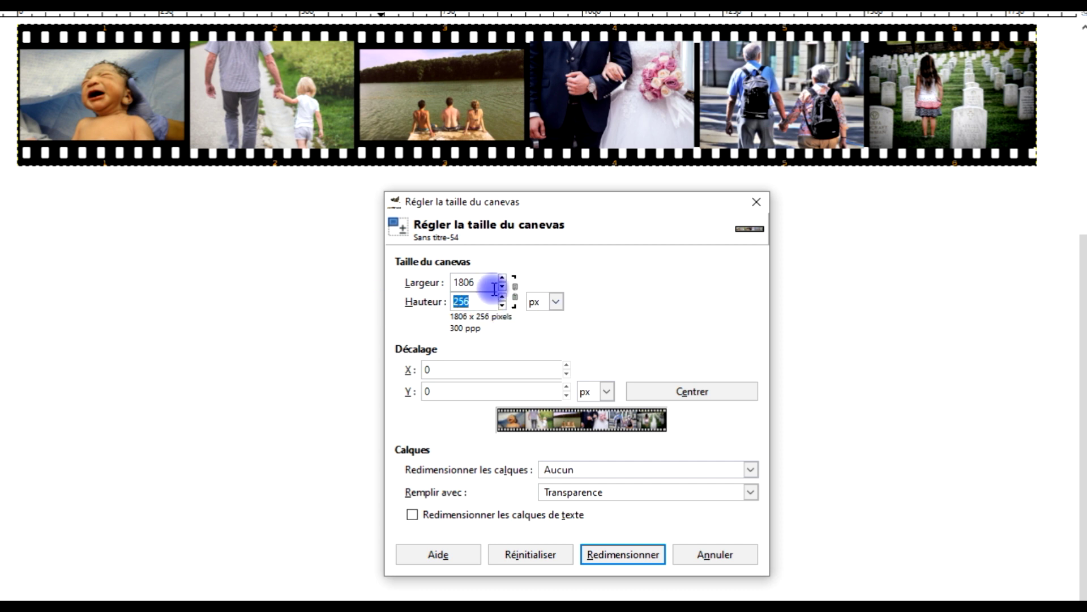
click(516, 292)
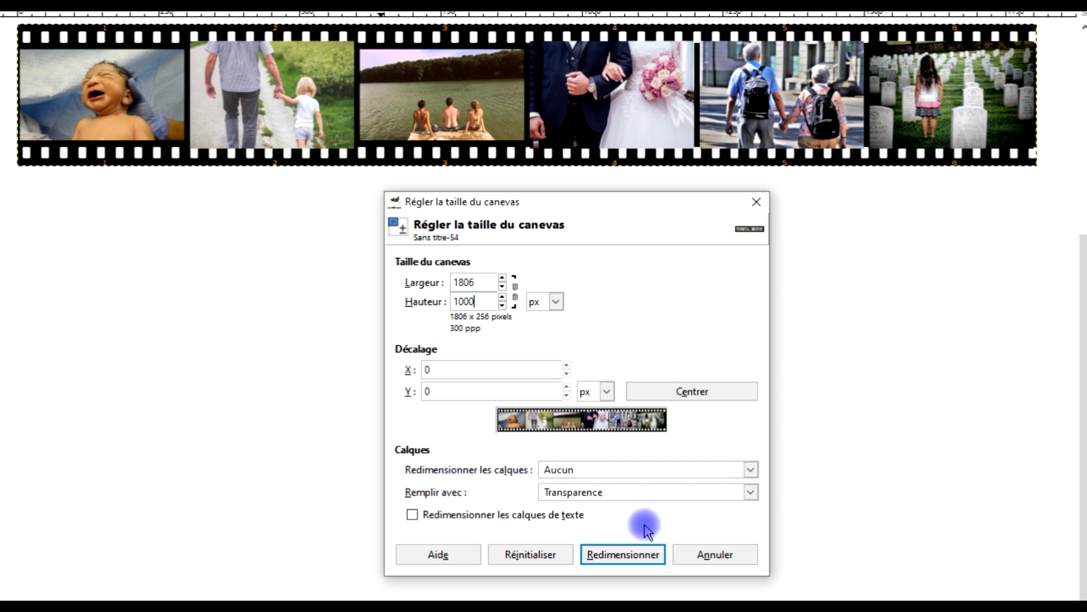
click(621, 555)
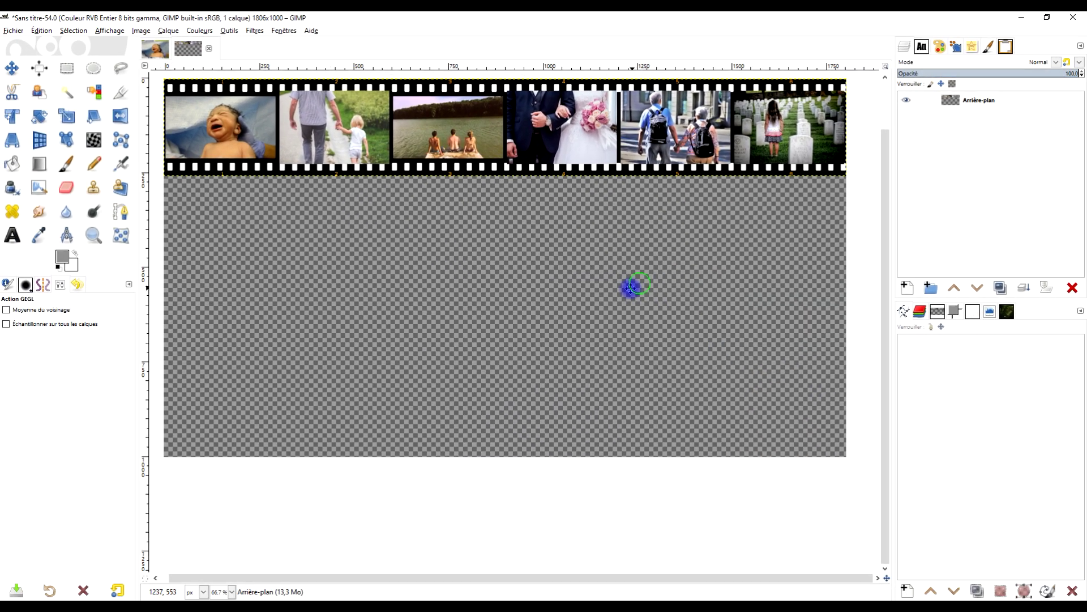
Rotate the filmstrip layer about its centre by about -20.58° so that it rises toward the cemetery photo.
drag(631, 288, 637, 298)
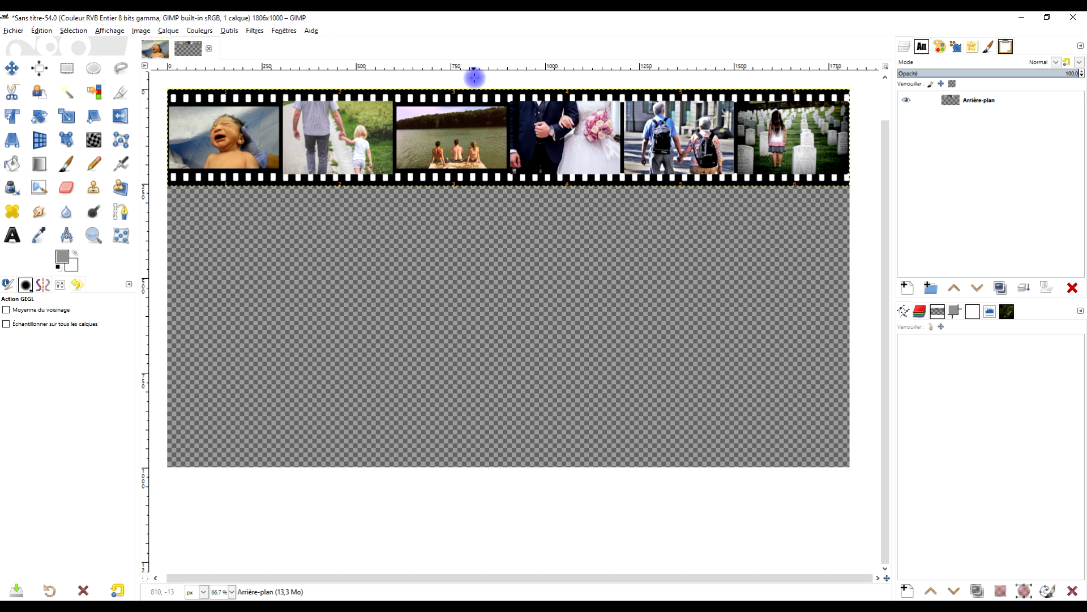
click(38, 118)
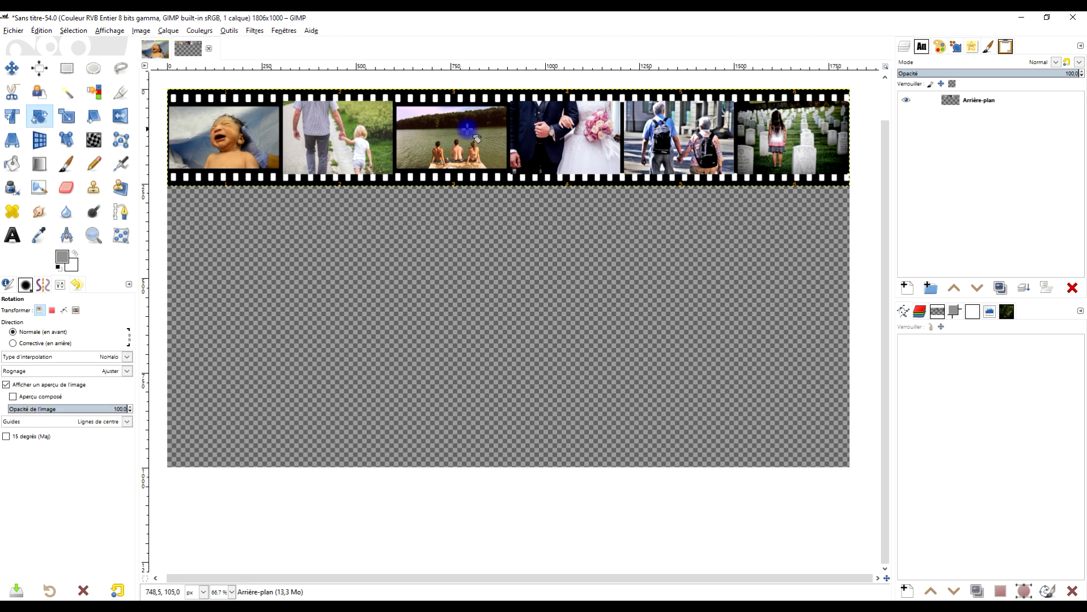
click(531, 134)
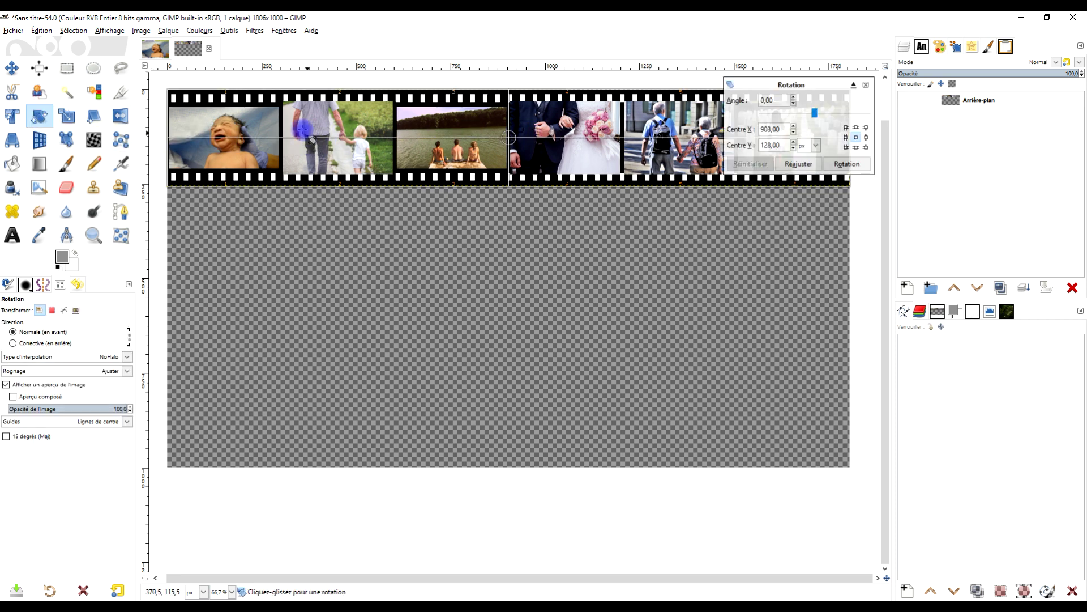
drag(340, 131, 345, 195)
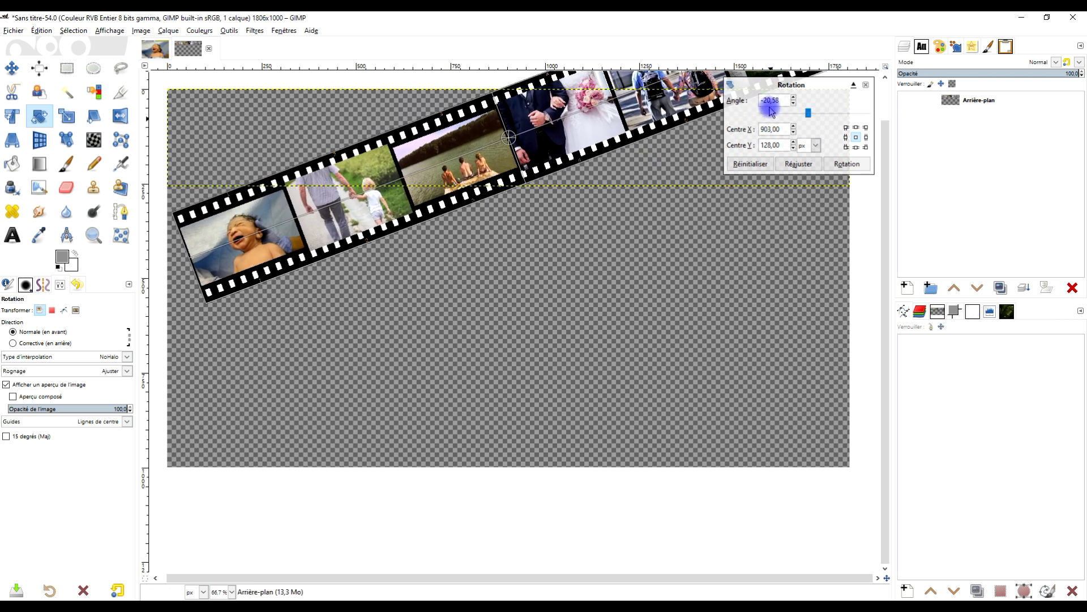
click(847, 165)
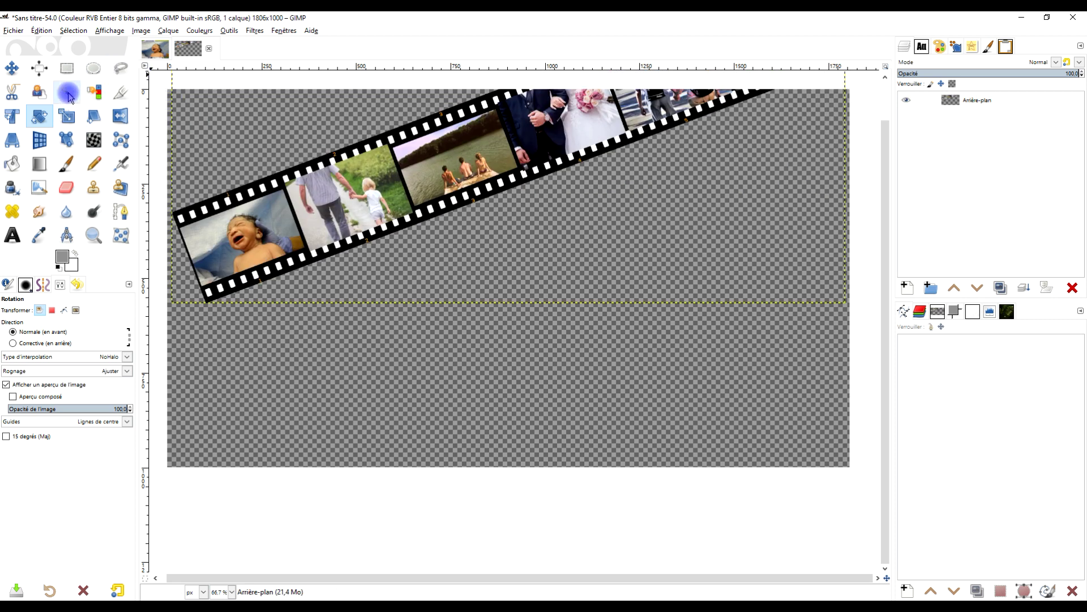
Move the tilted filmstrip down until it lies fully within the canvas and fit its layer to the image size.
click(13, 69)
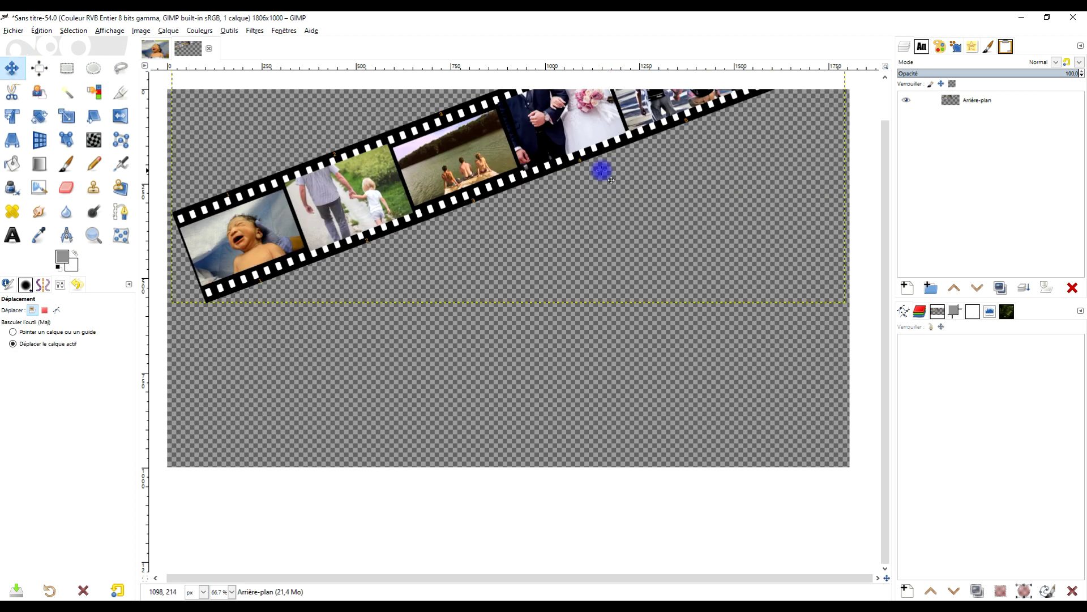
drag(591, 134, 588, 265)
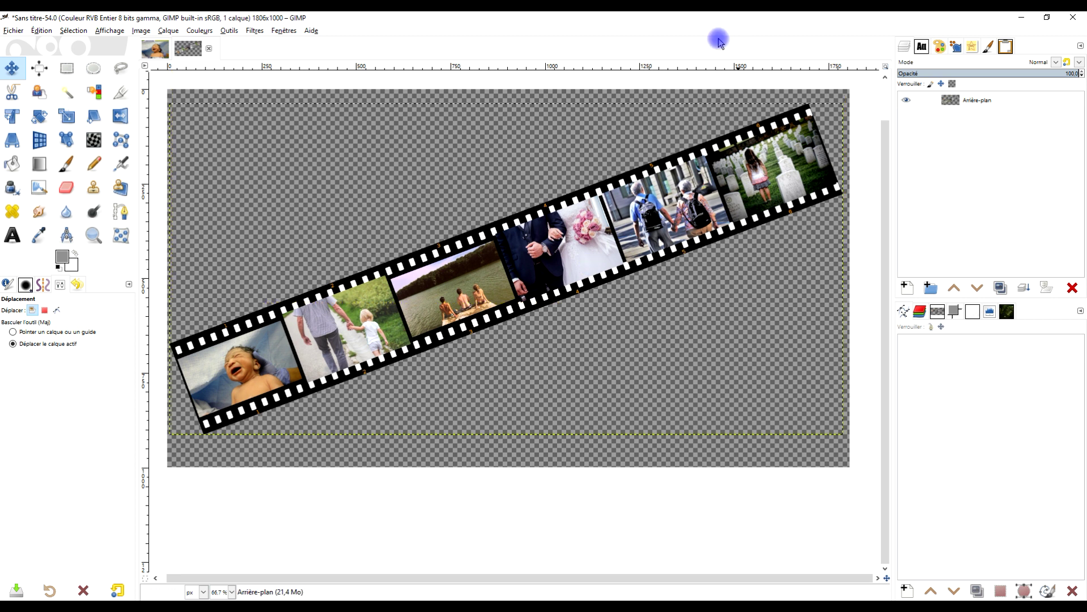
right_click(957, 102)
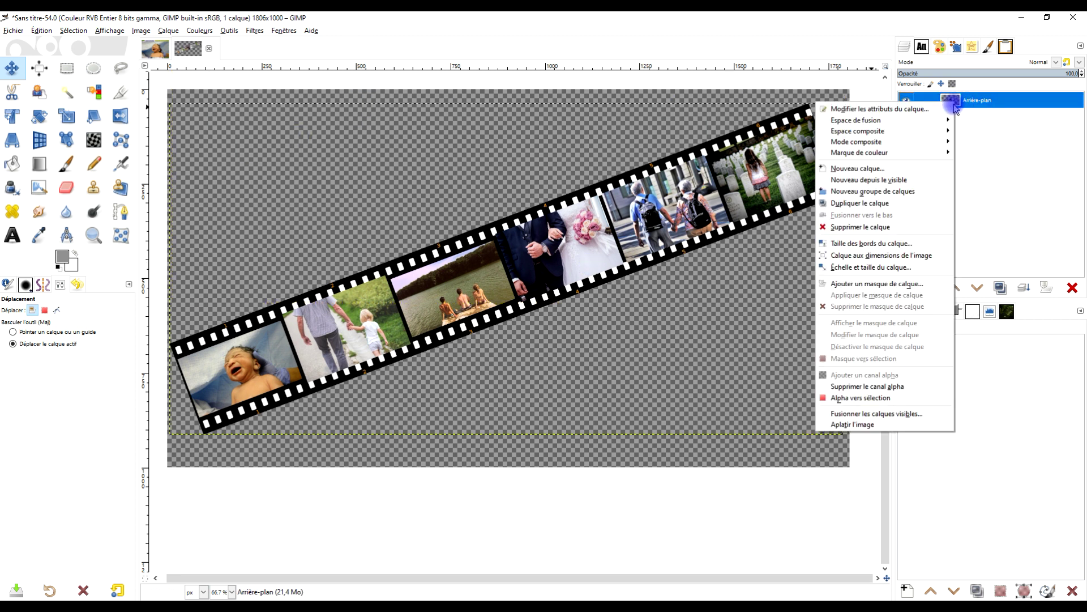
click(910, 256)
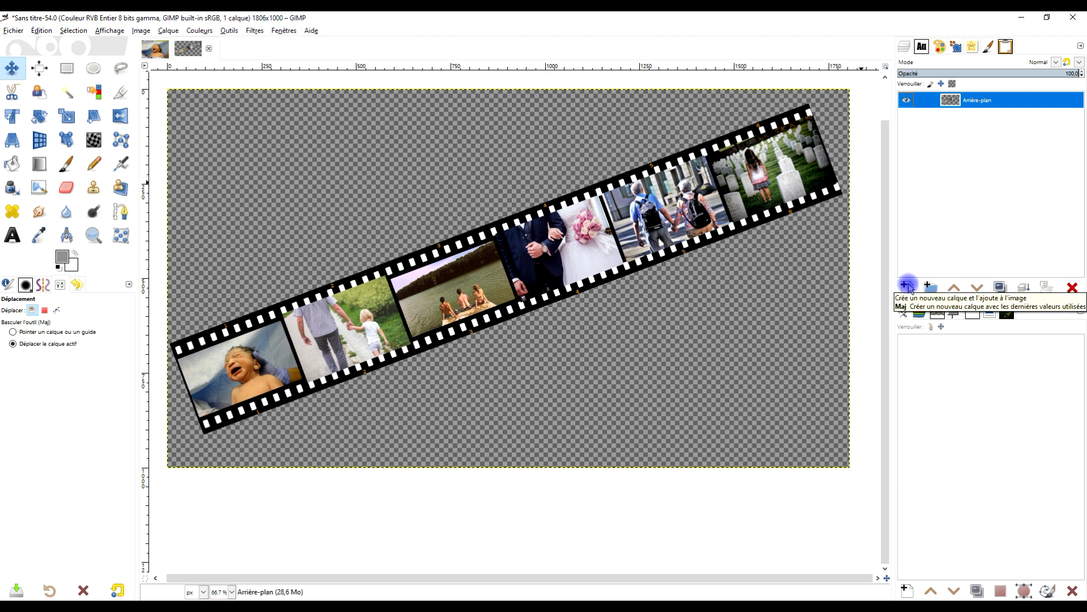
Create a new layer named NEANT, 1806 × 1000 px, filled with transparency.
click(906, 285)
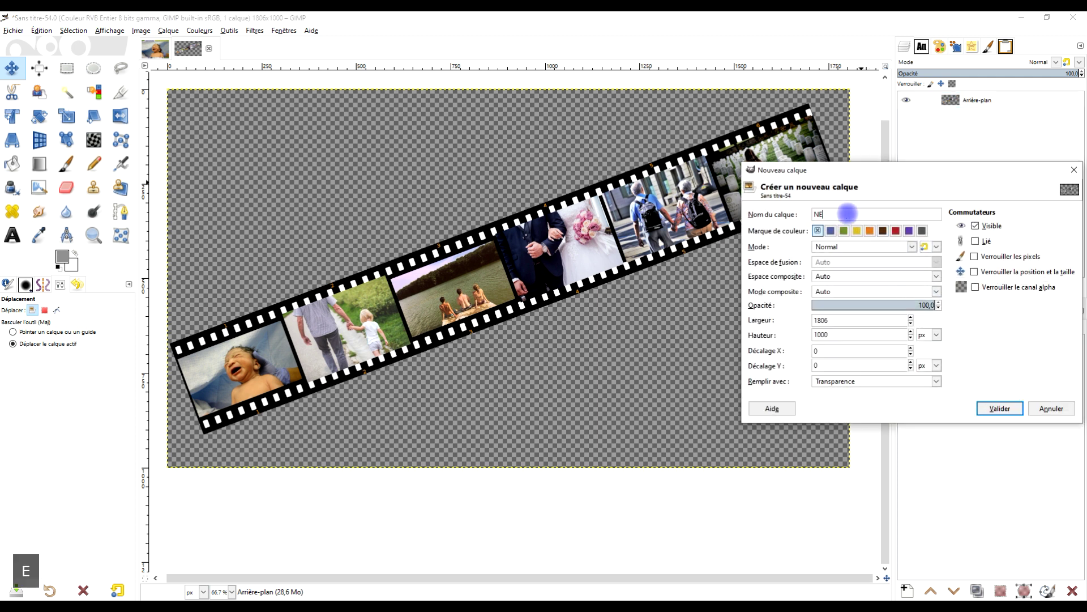
text(NEANT)
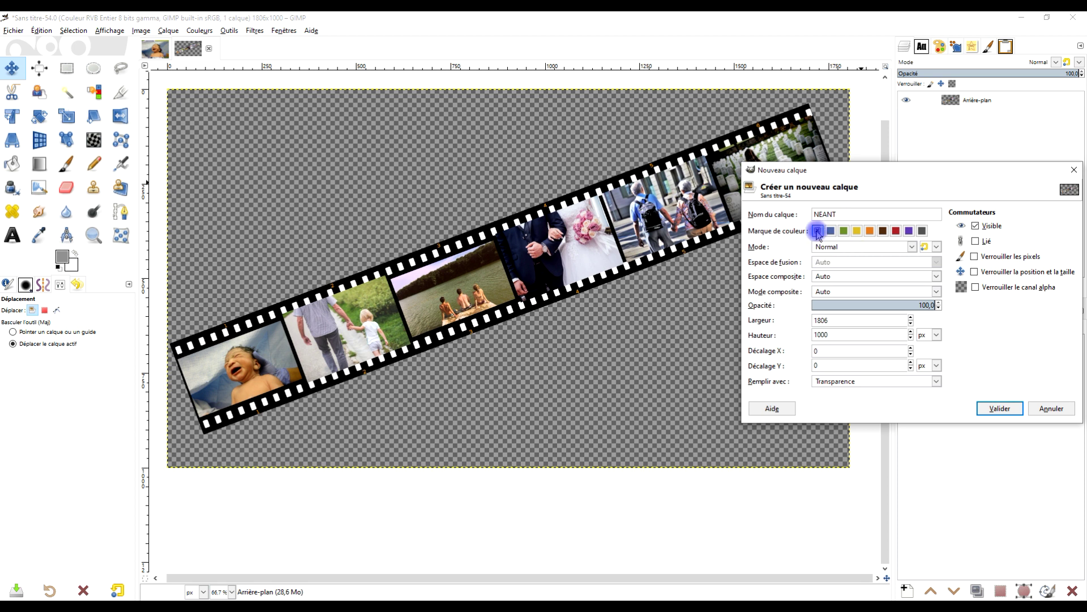
click(856, 383)
click(842, 442)
click(998, 410)
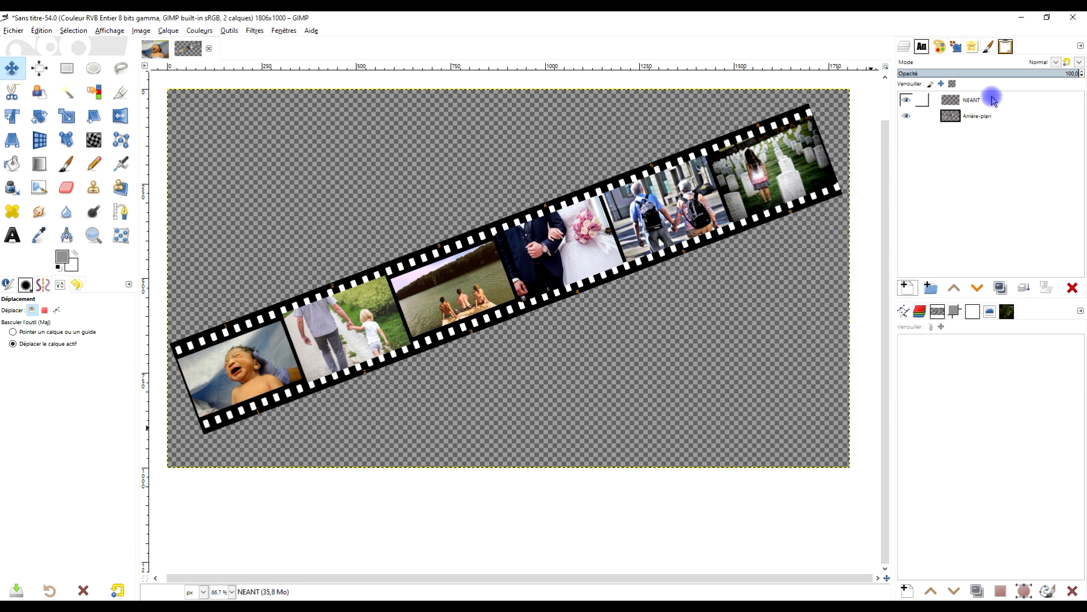
Start the Map Object filter (Plaquer sur un objet) on the Arrière-plan filmstrip layer, mapping it onto a Cylindre.
click(996, 116)
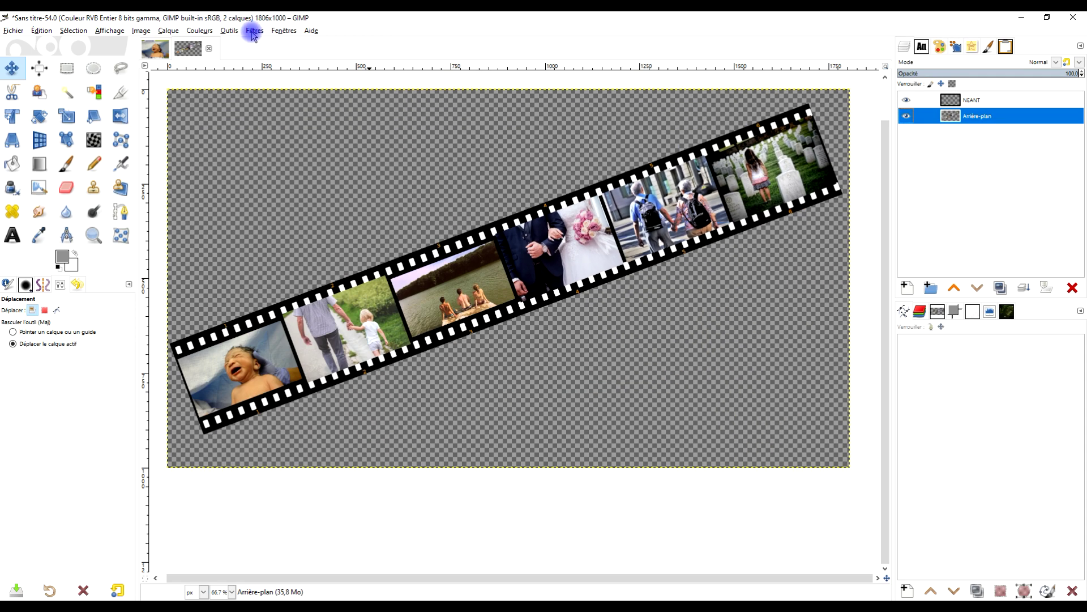
click(253, 33)
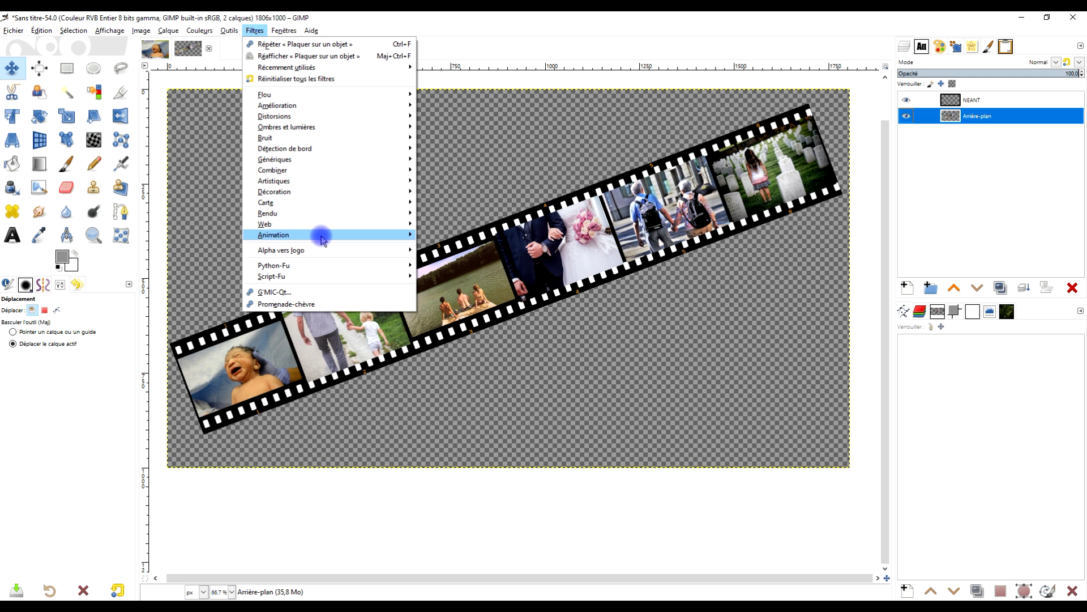
mouse_move(328, 205)
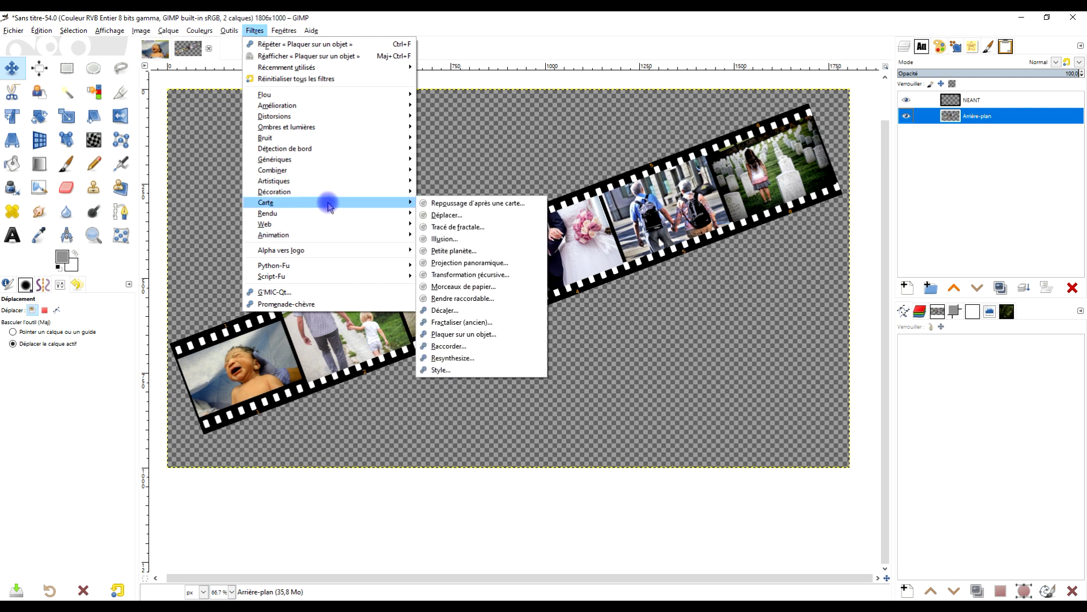
click(486, 335)
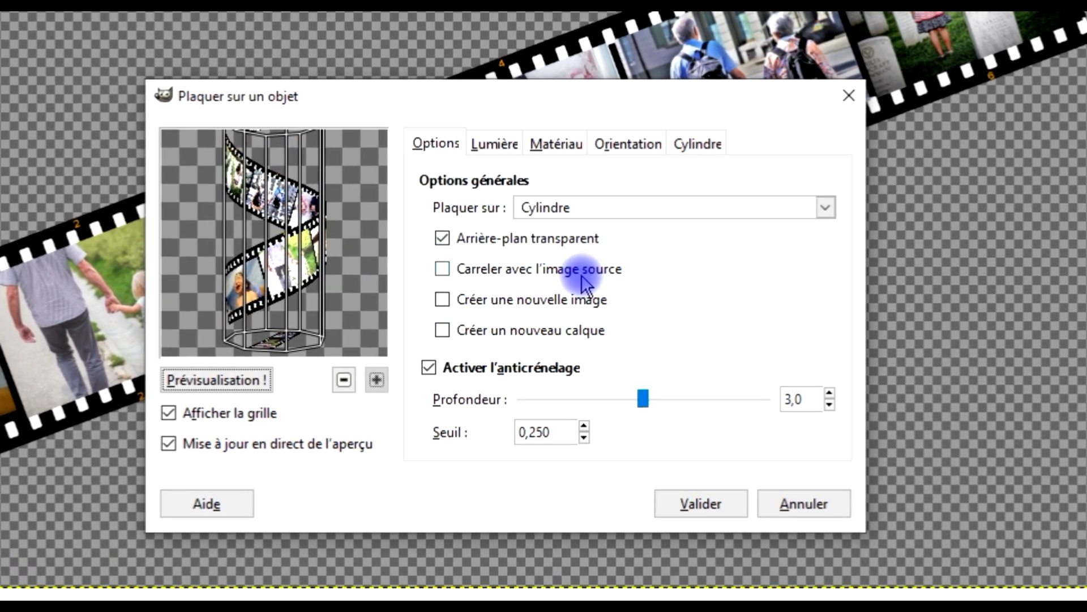
click(584, 207)
click(569, 312)
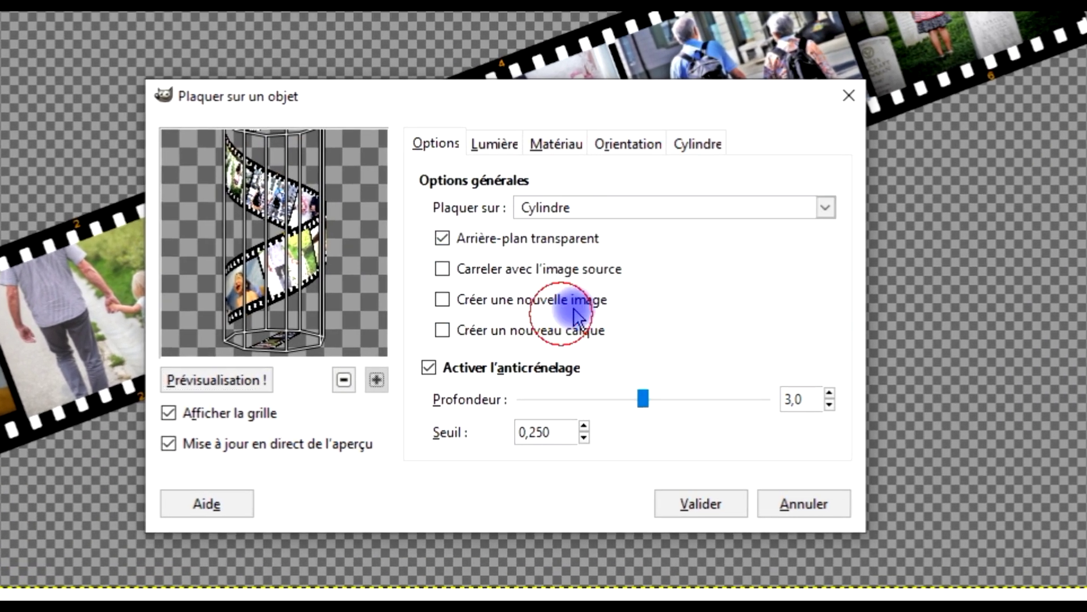
Set the cylinder's Y rotation to -101,9 and hide the grid in the filter preview.
click(493, 144)
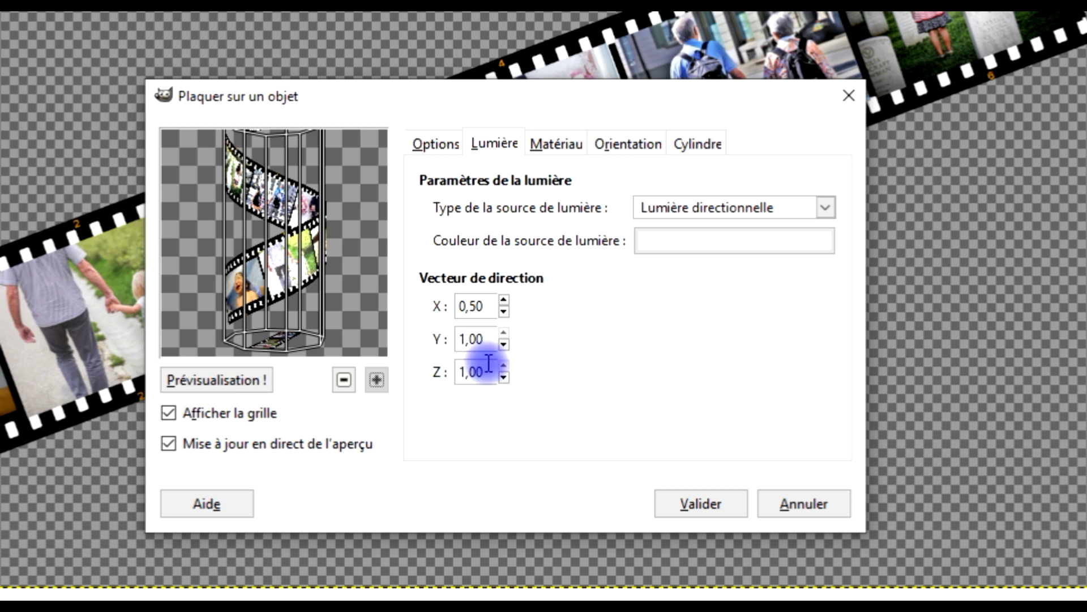
click(630, 146)
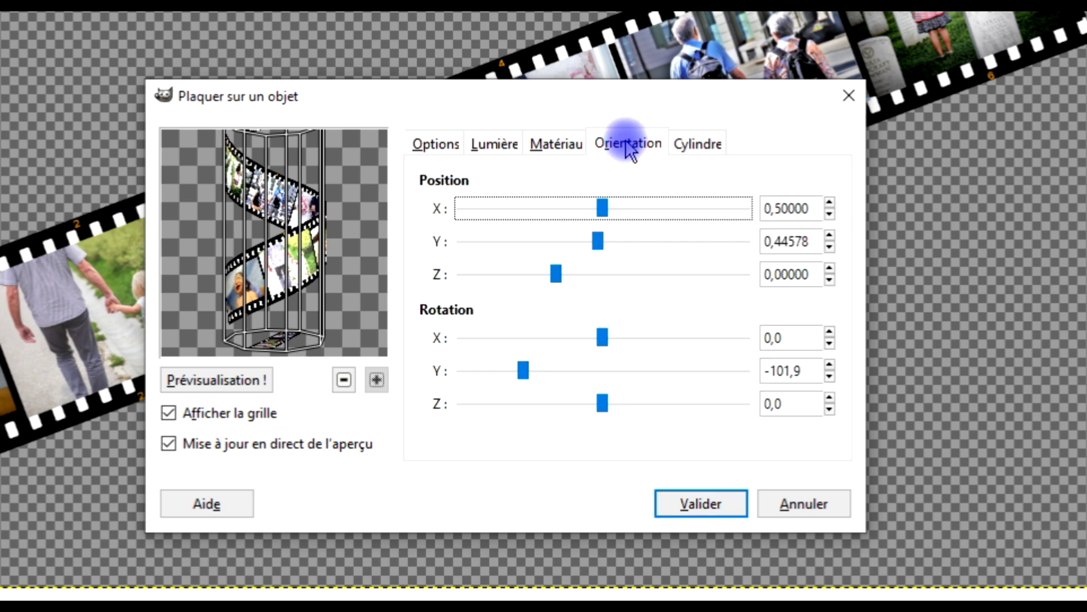
click(524, 371)
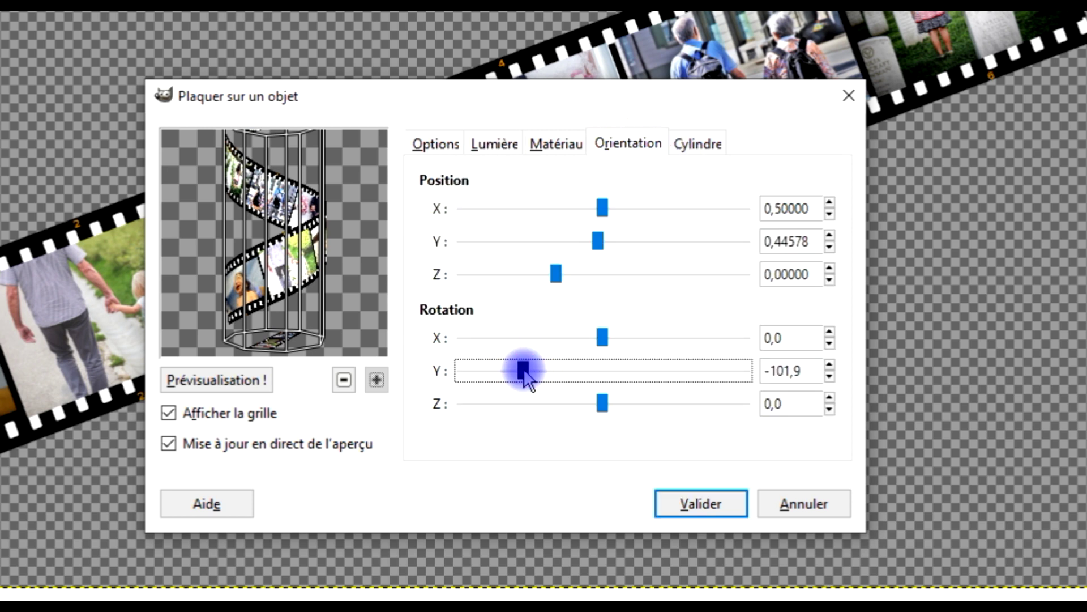
drag(528, 372, 522, 370)
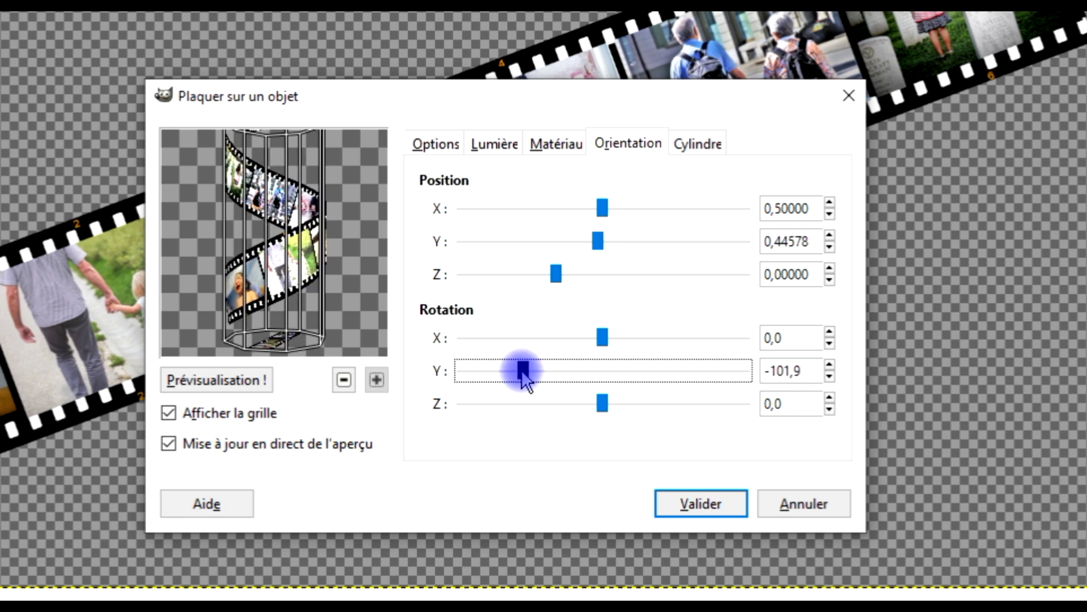
click(218, 417)
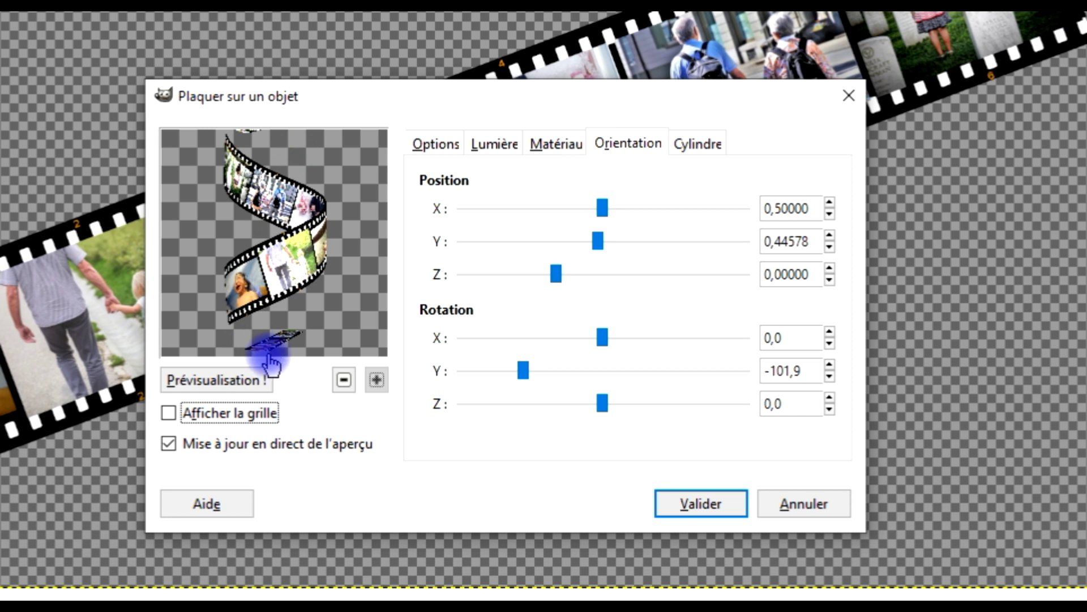
Assign the empty NEANT layer to both the top and bottom ends of the cylinder.
click(715, 139)
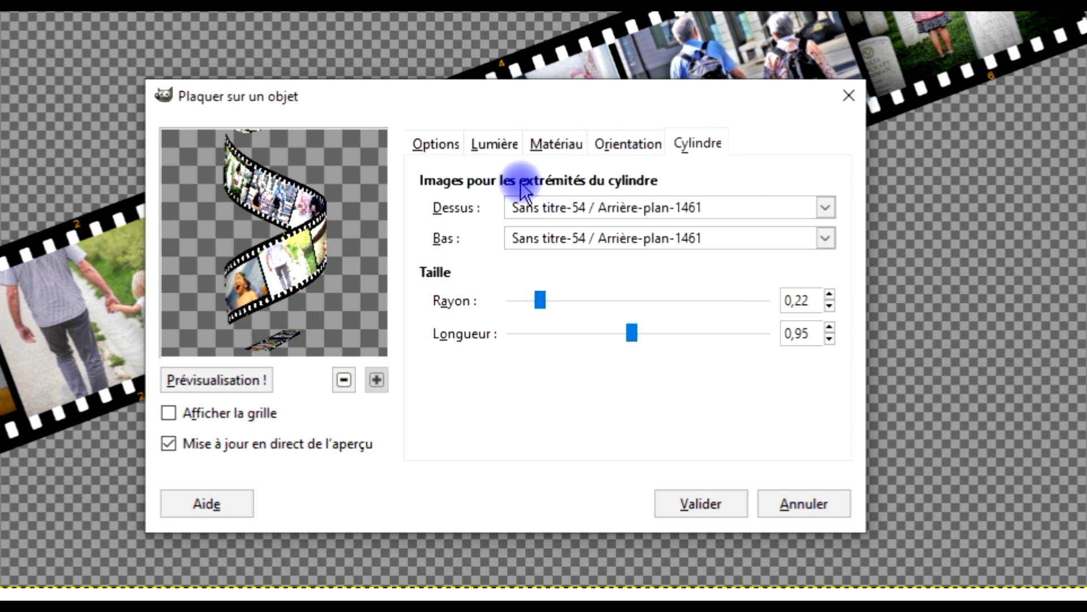
click(625, 238)
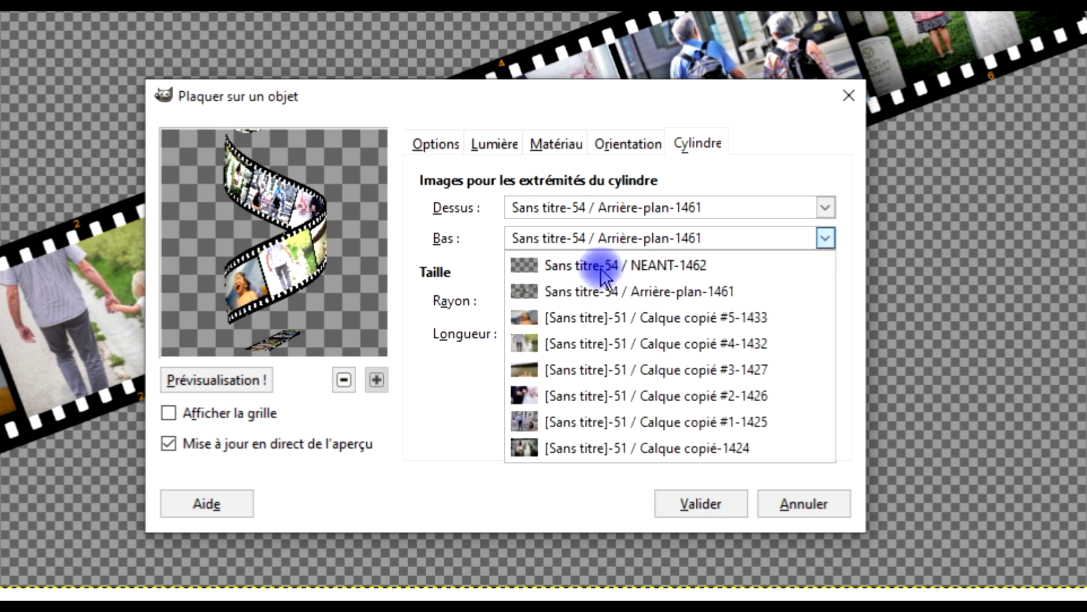
click(654, 265)
click(653, 208)
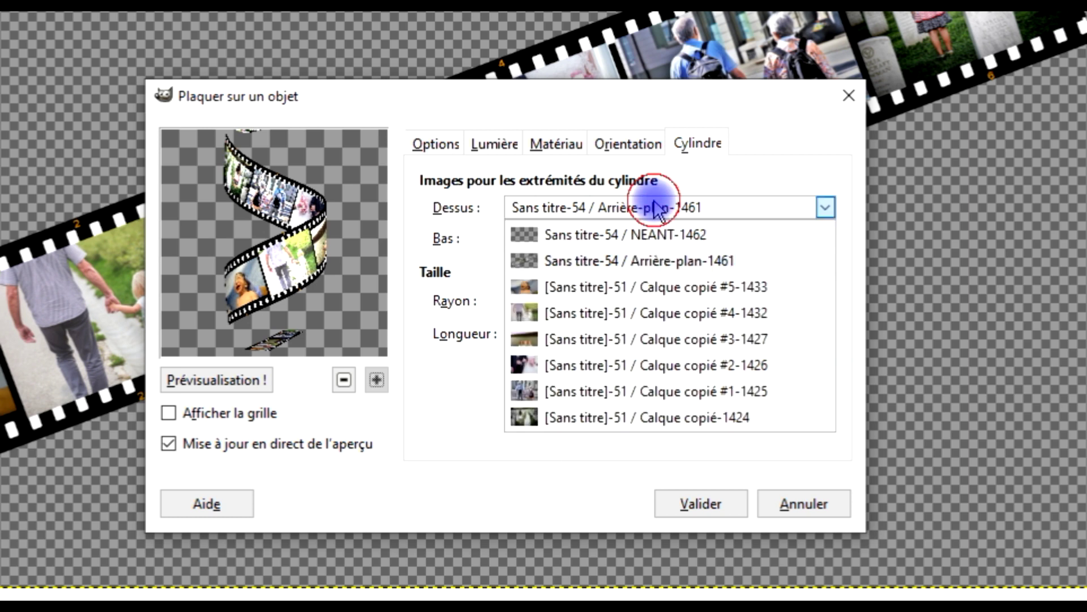
click(645, 234)
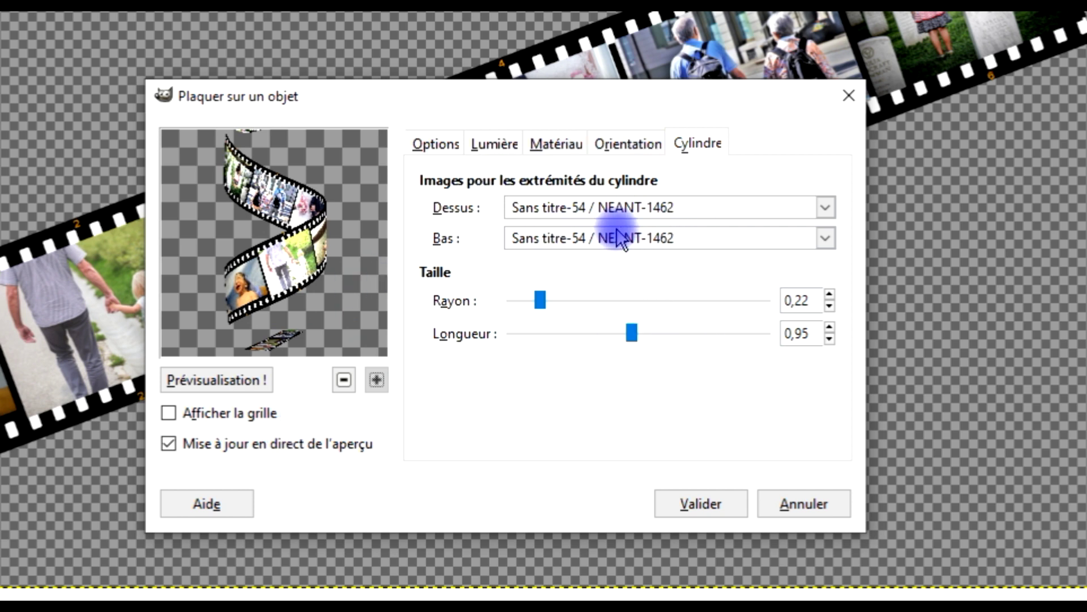
Reselect the NEANT layer for the cylinder's bottom end and refresh the filter preview.
click(629, 144)
click(696, 149)
click(625, 144)
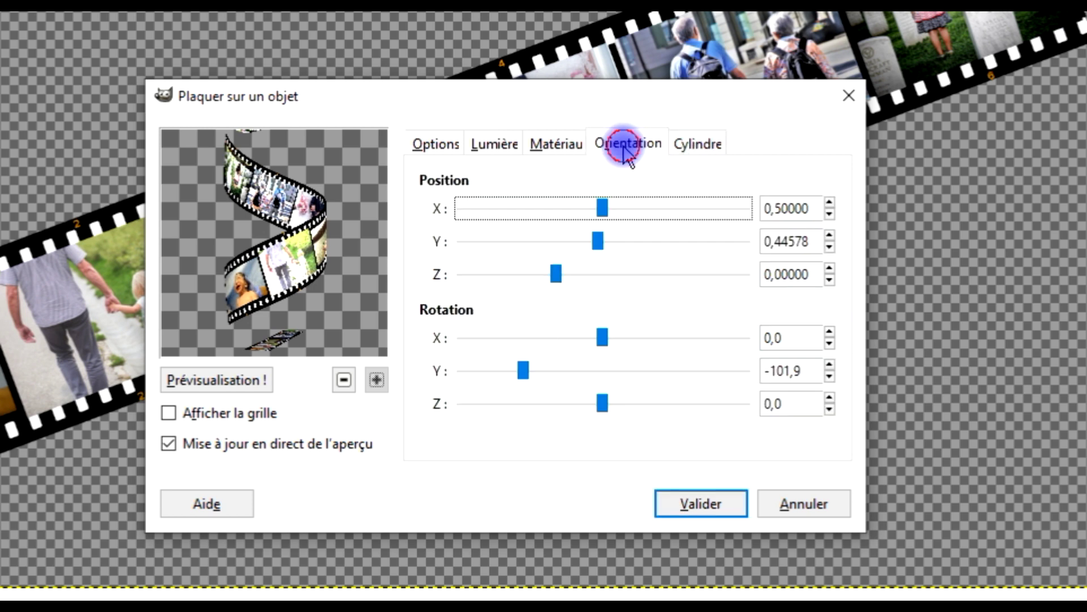
click(696, 149)
click(710, 240)
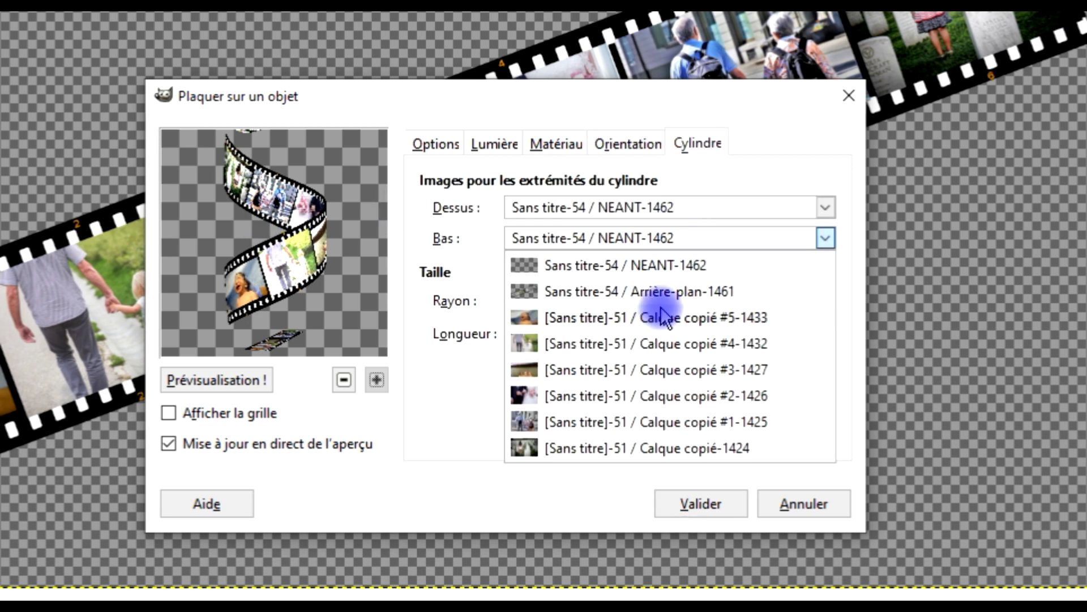
click(688, 303)
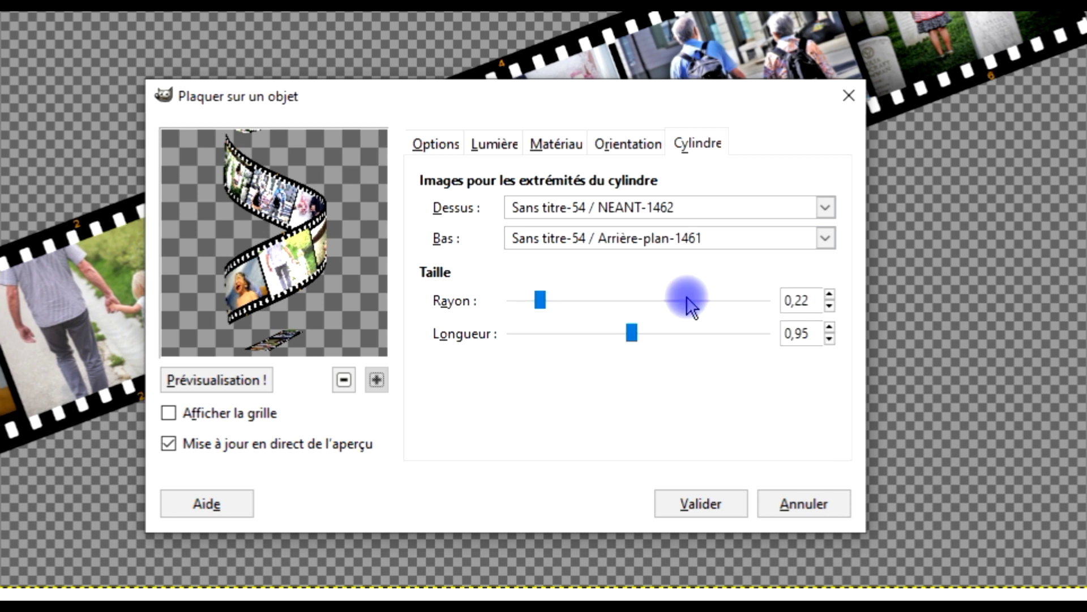
click(688, 240)
click(560, 265)
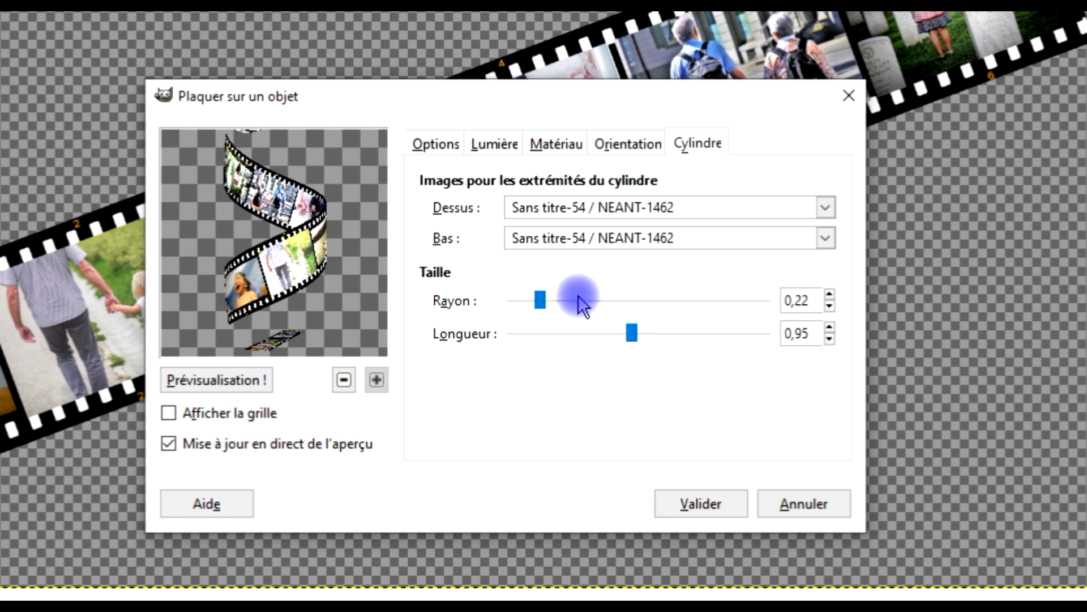
click(267, 446)
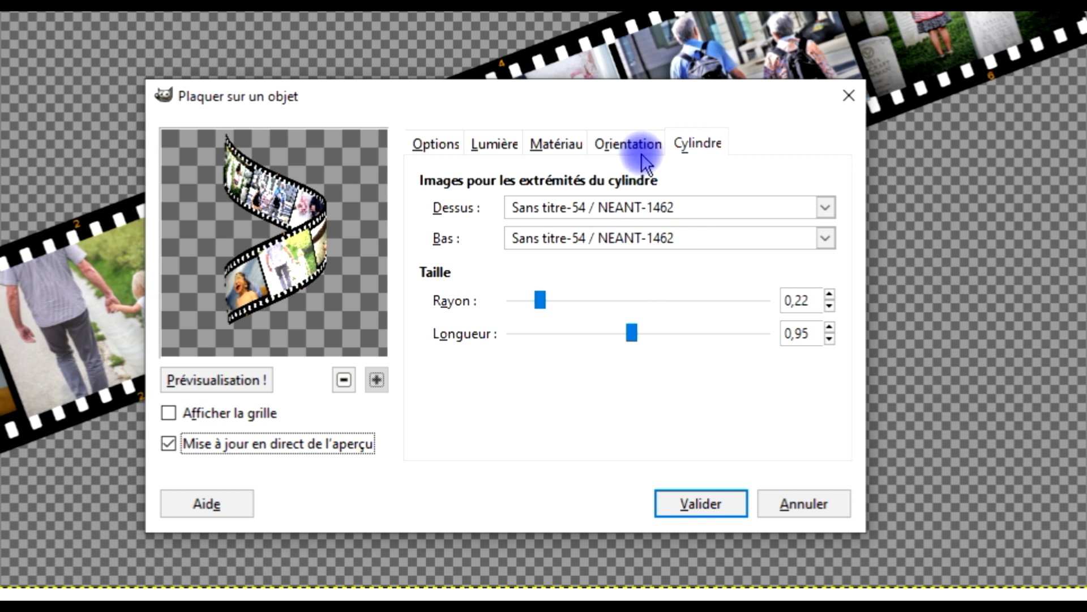
click(222, 380)
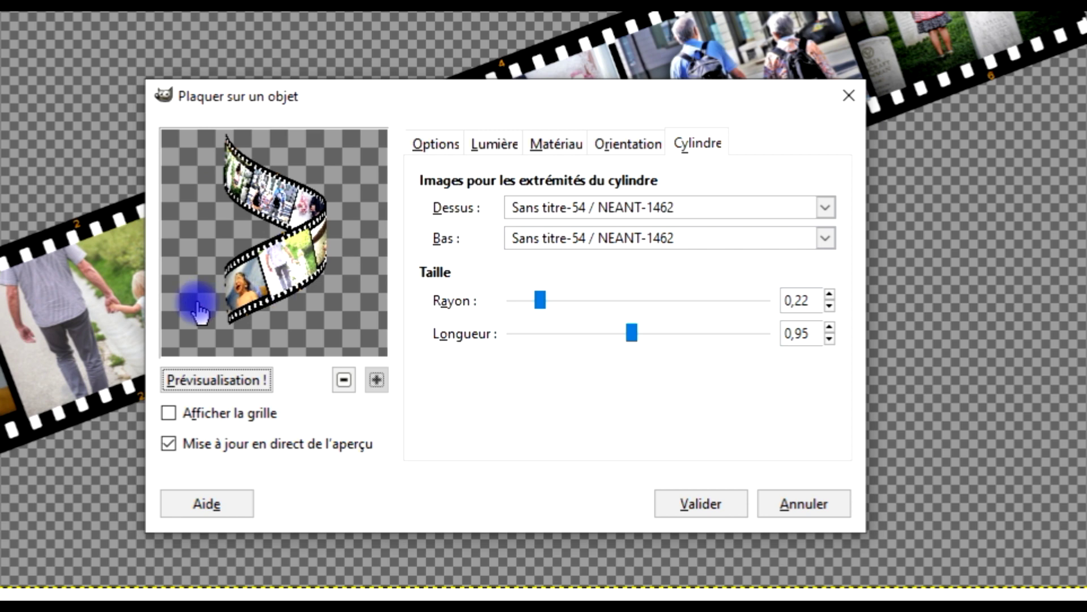
Set the directional light's vector to X 0,02, Y 0,08 and Z 0,05.
click(495, 143)
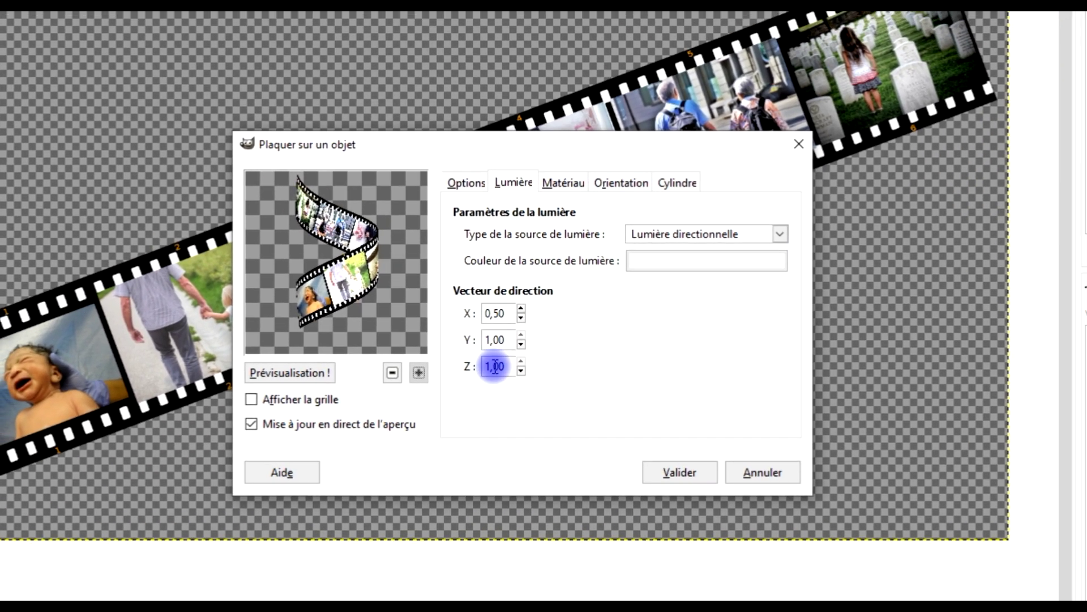
double_click(485, 308)
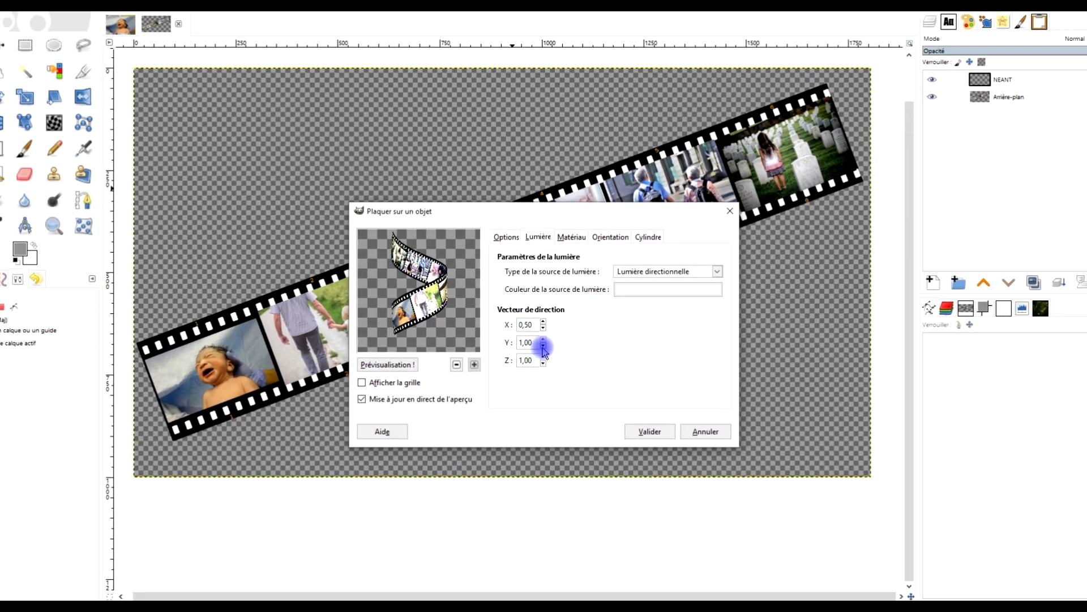
click(541, 346)
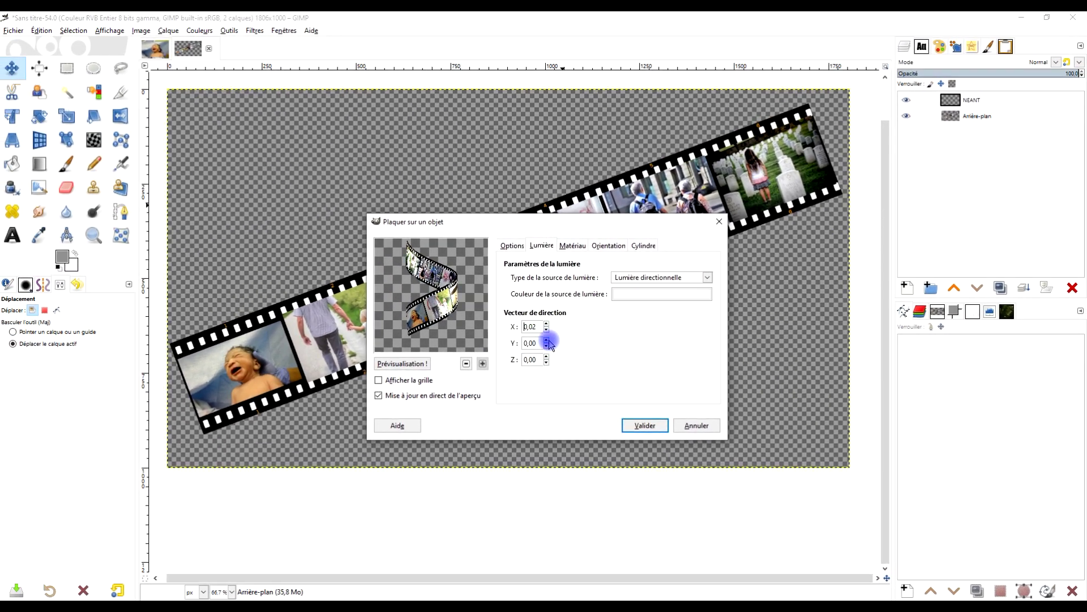
click(547, 357)
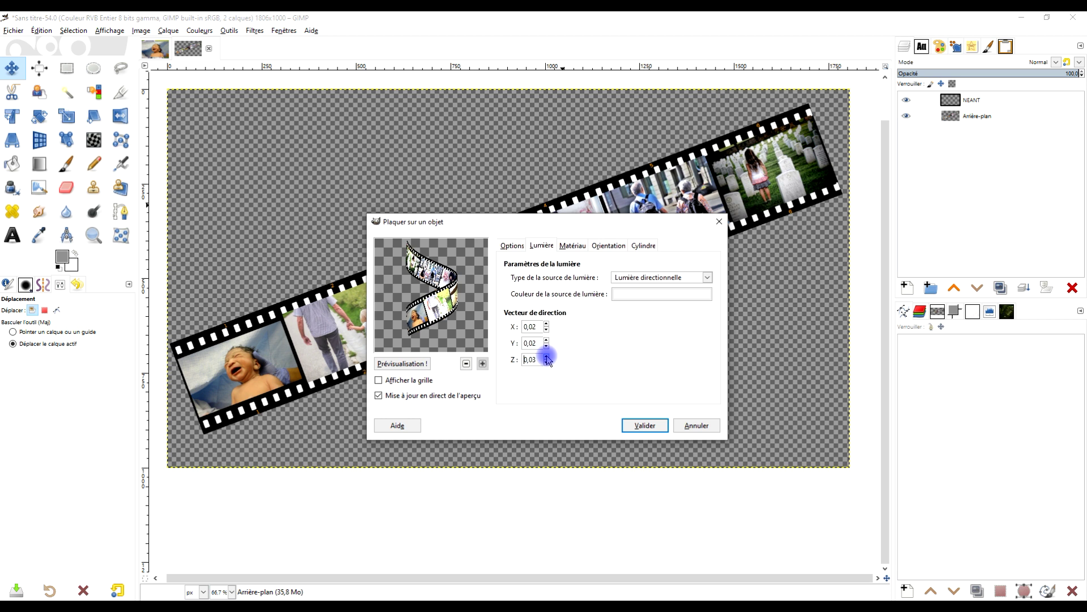
click(547, 340)
click(547, 357)
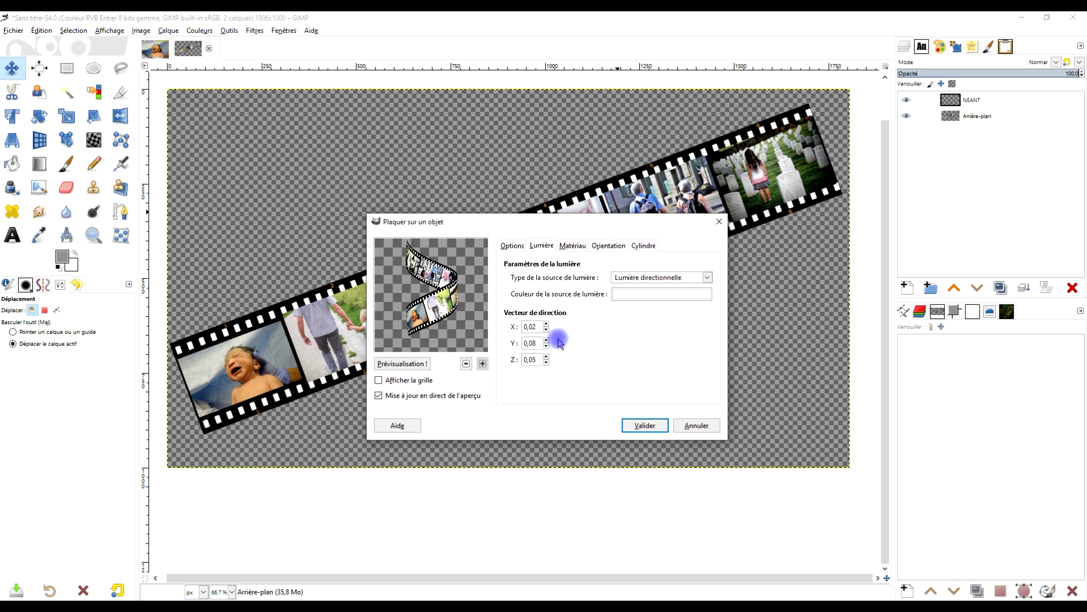
Set the cylinder's length to 0,93 and its Y position to 0,48193.
click(609, 246)
click(645, 247)
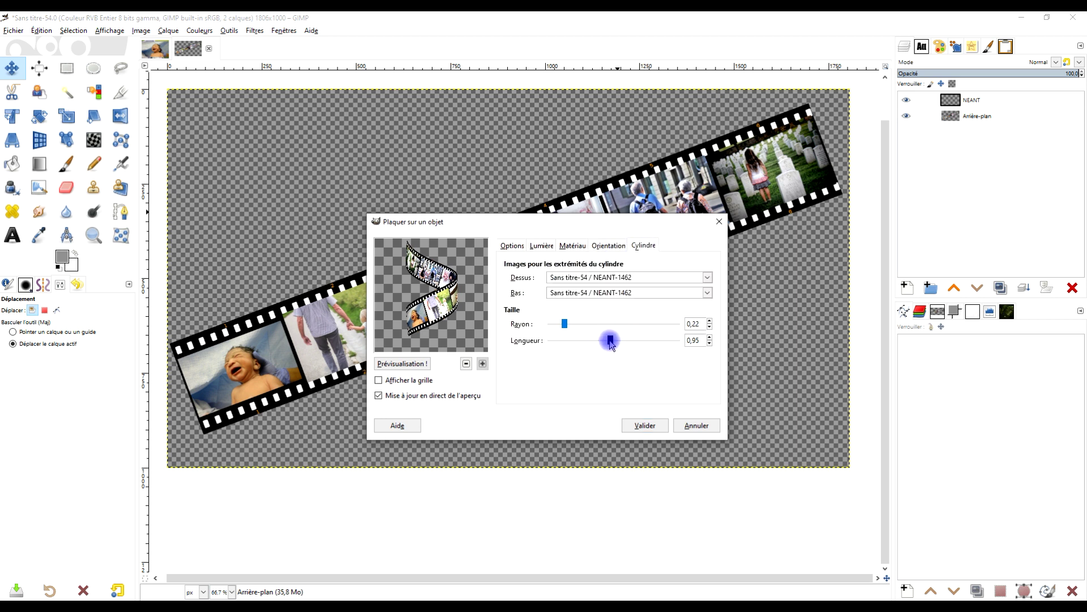
mouse_move(610, 341)
mouse_down()
mouse_move(621, 344)
mouse_move(610, 346)
mouse_up()
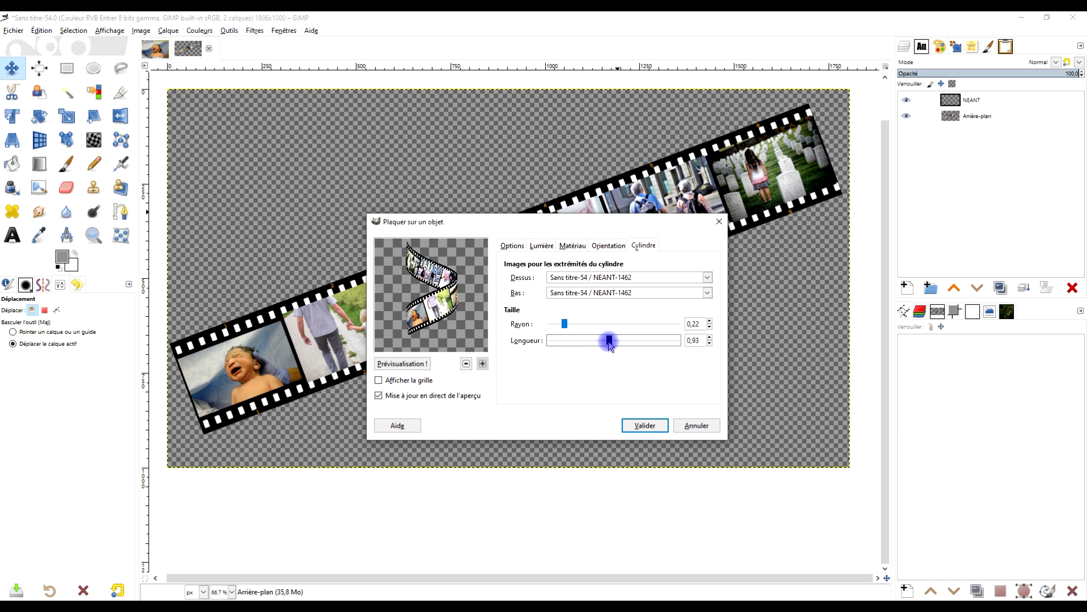
click(608, 247)
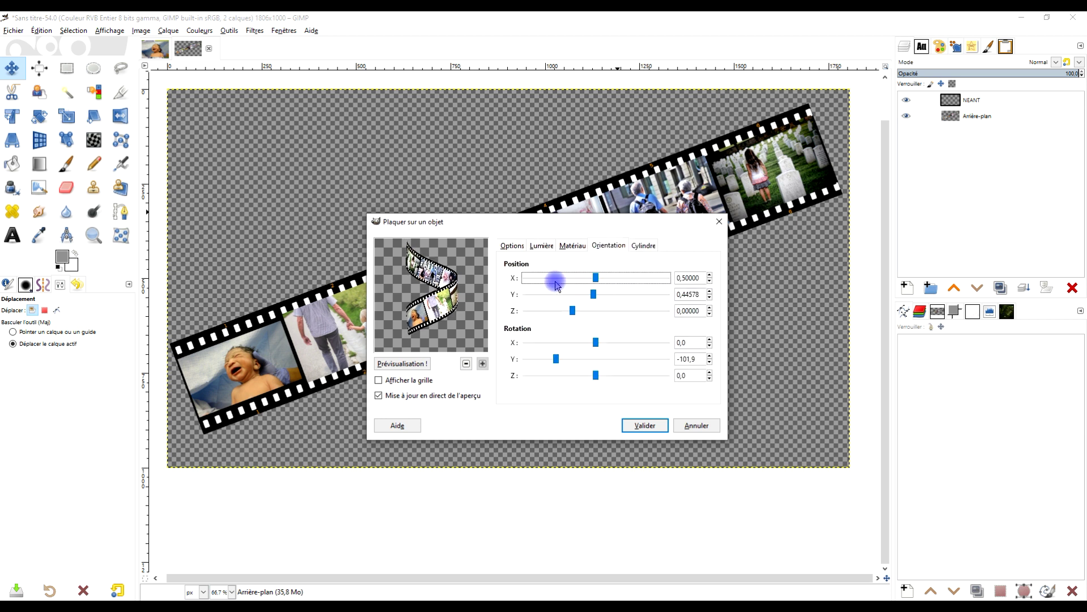
drag(596, 296, 598, 298)
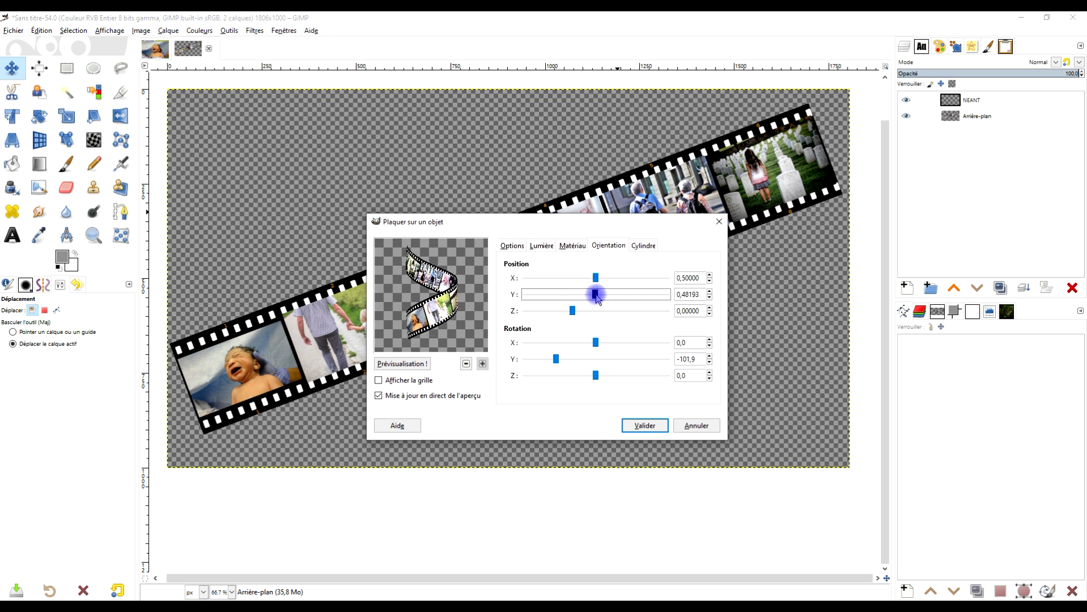
Adjust the cylinder's size to a radius of 0,21 and a length of 0,97.
click(643, 245)
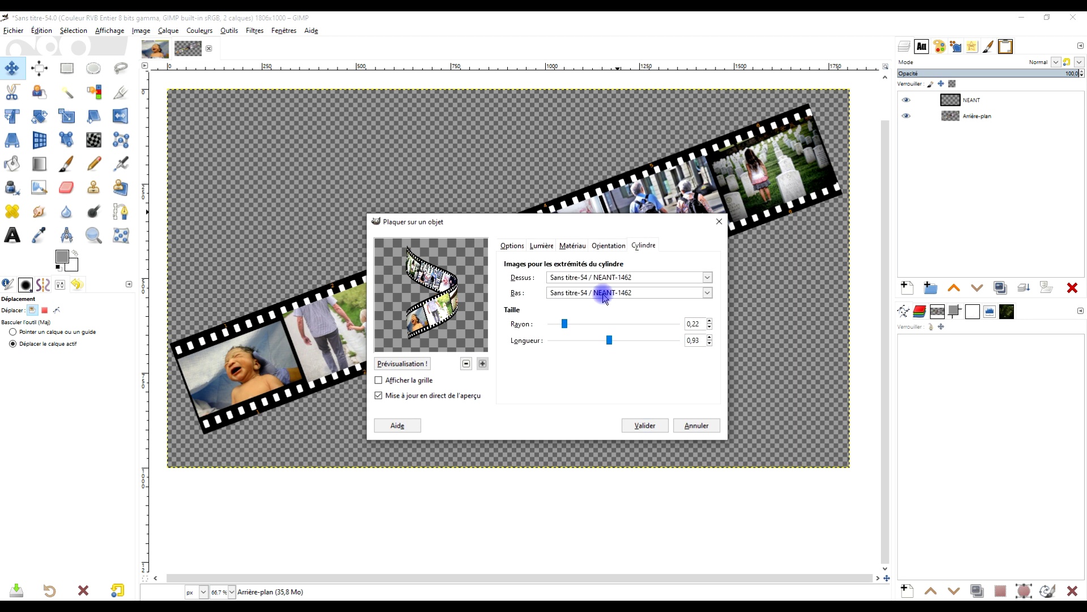
drag(565, 326, 564, 325)
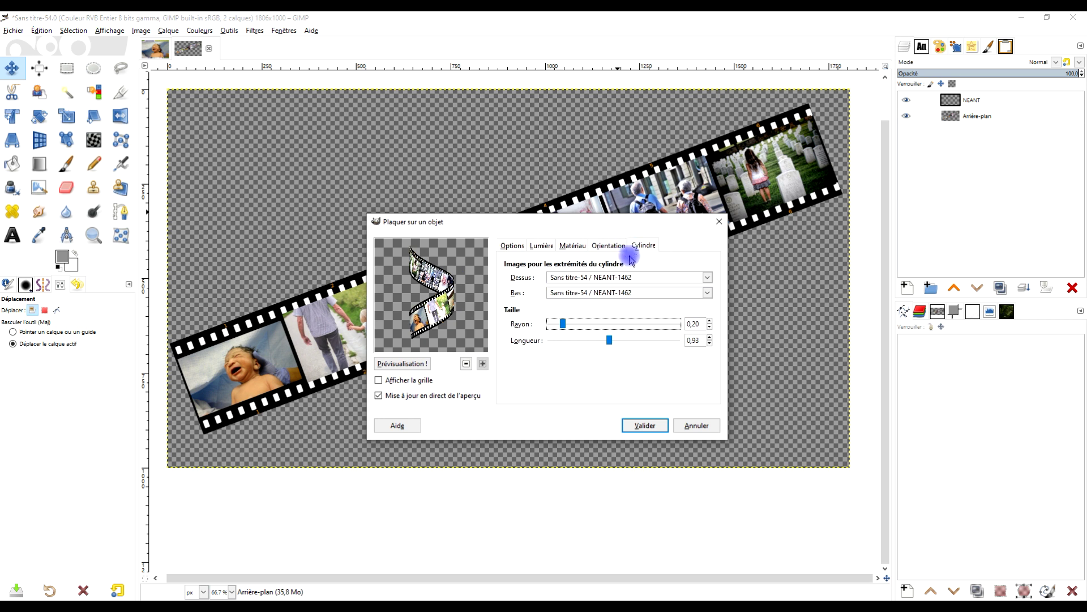
drag(609, 340, 565, 327)
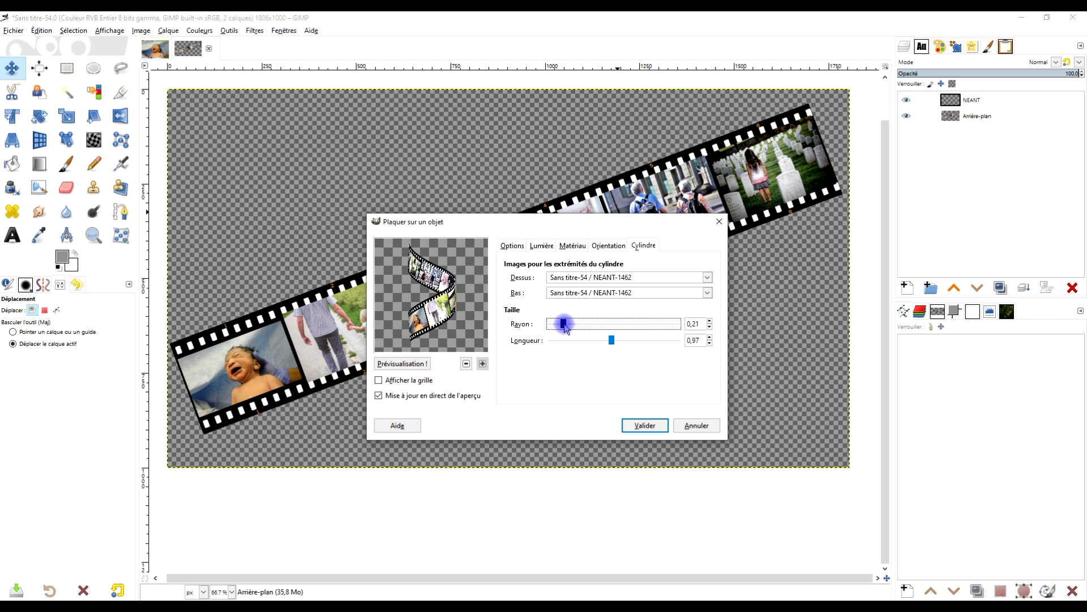
Apply the cylinder mapping and crop the image to a 931 × 931 px square around the spiral filmstrip.
click(646, 426)
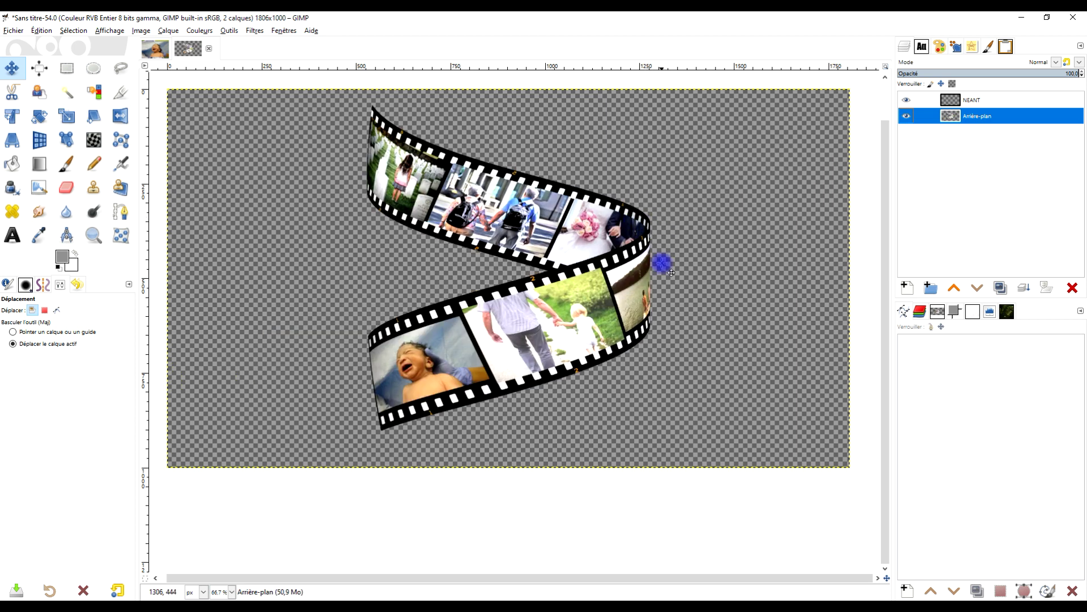
click(118, 93)
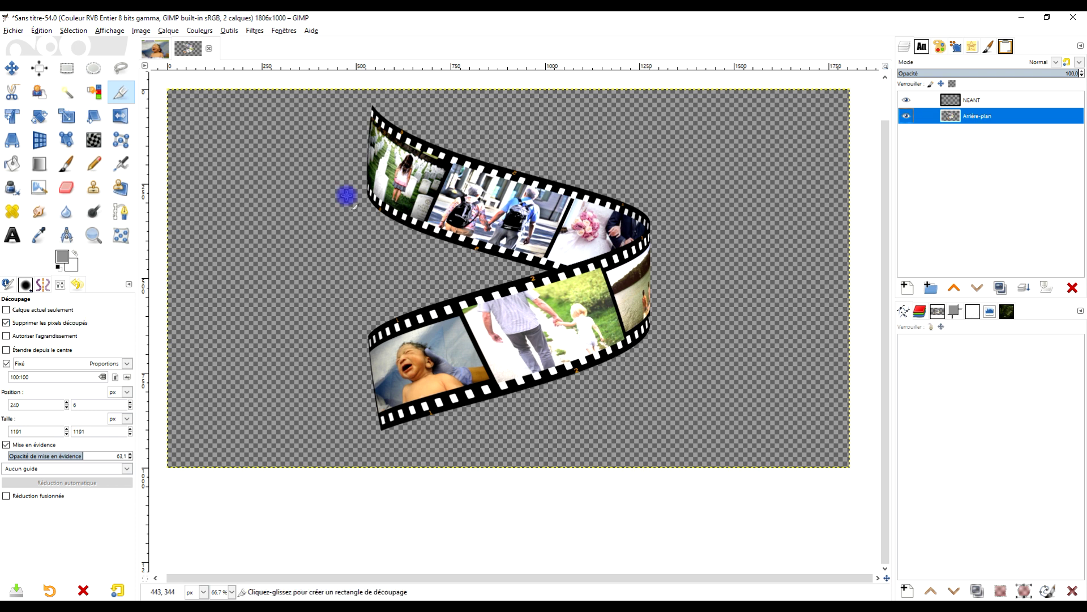
drag(331, 100, 653, 452)
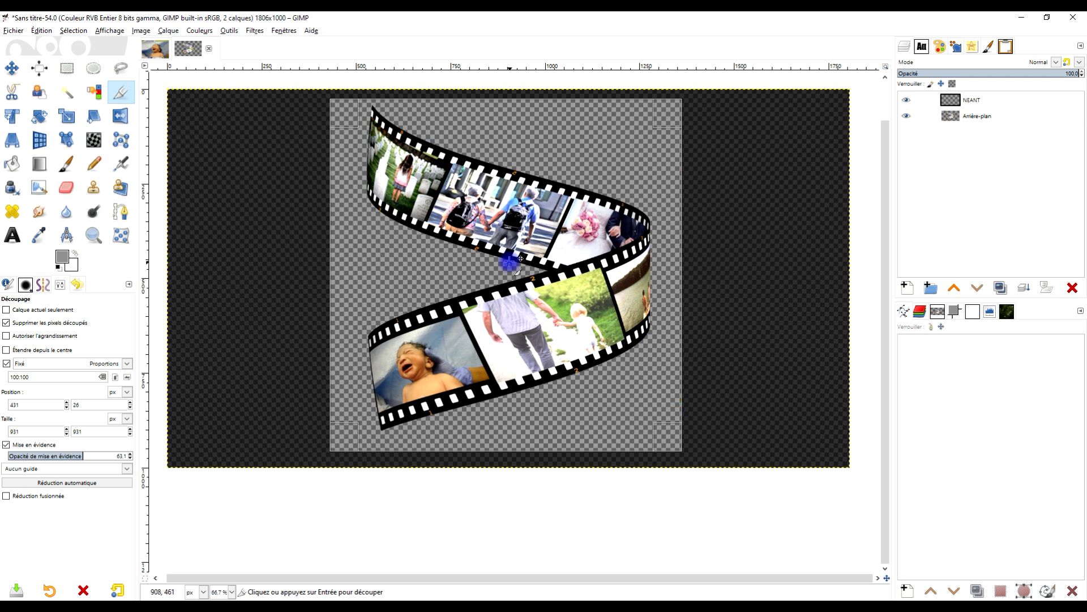
click(500, 255)
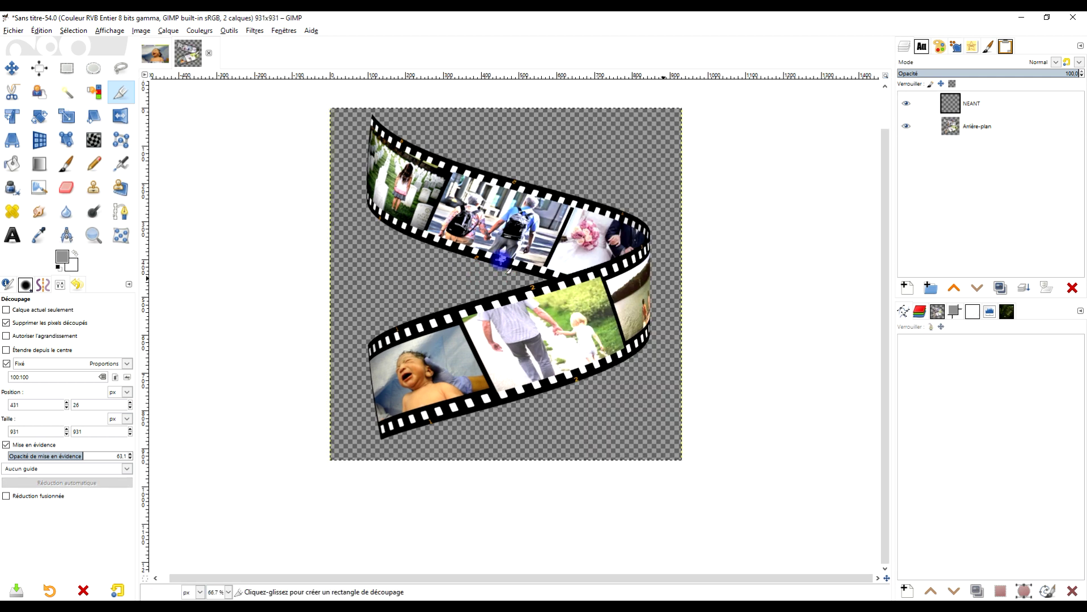
Rename the NEANT layer as blanc.
click(981, 108)
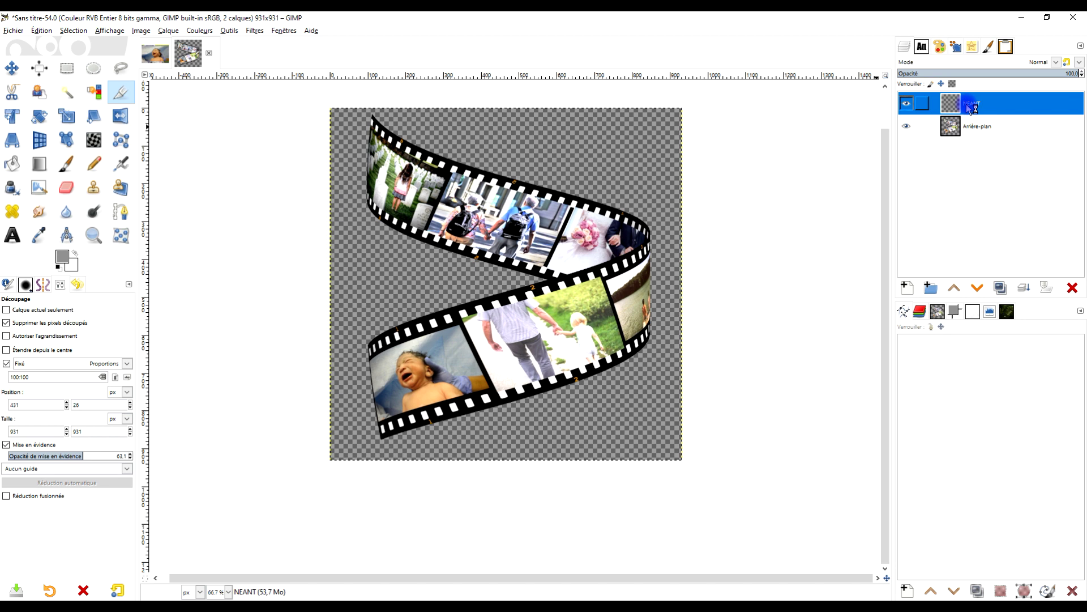
double_click(971, 103)
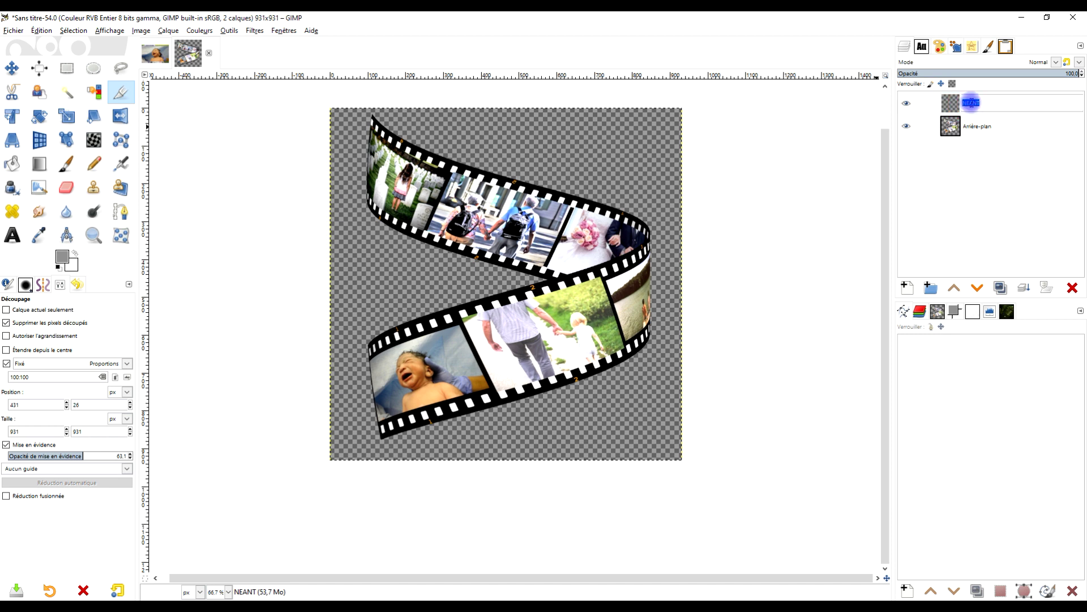
text(blanc)
key(Return)
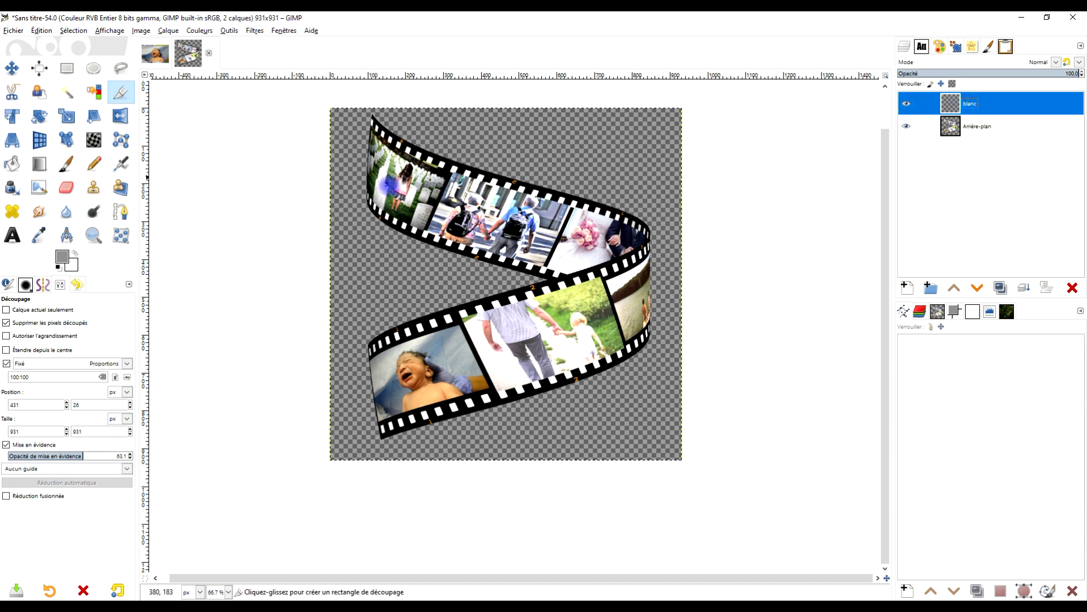
Fill the blanc layer with white and move it beneath the filmstrip layer.
drag(71, 270, 385, 267)
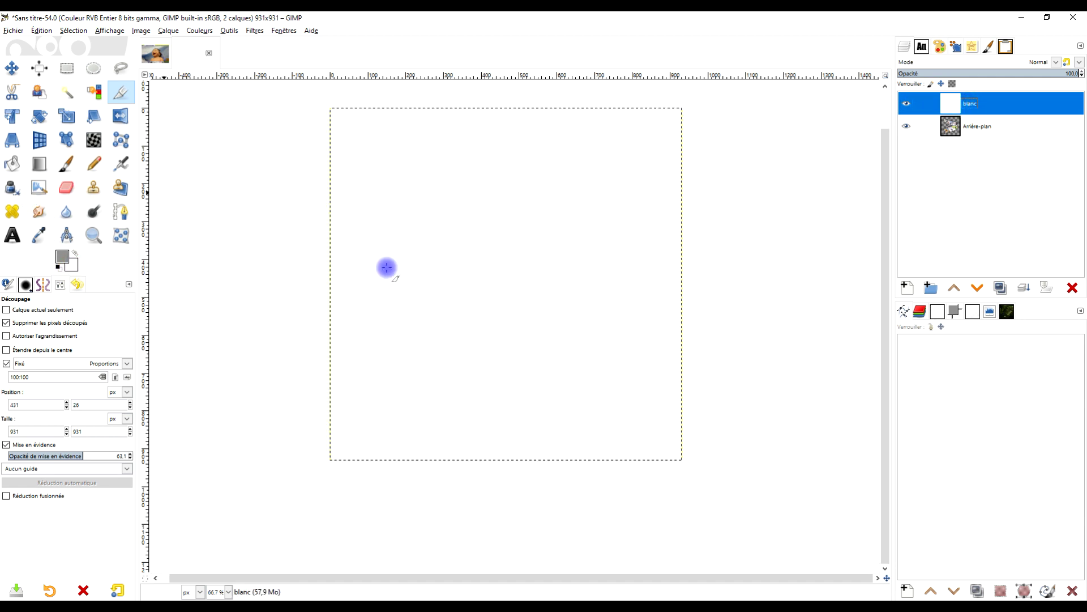
click(980, 290)
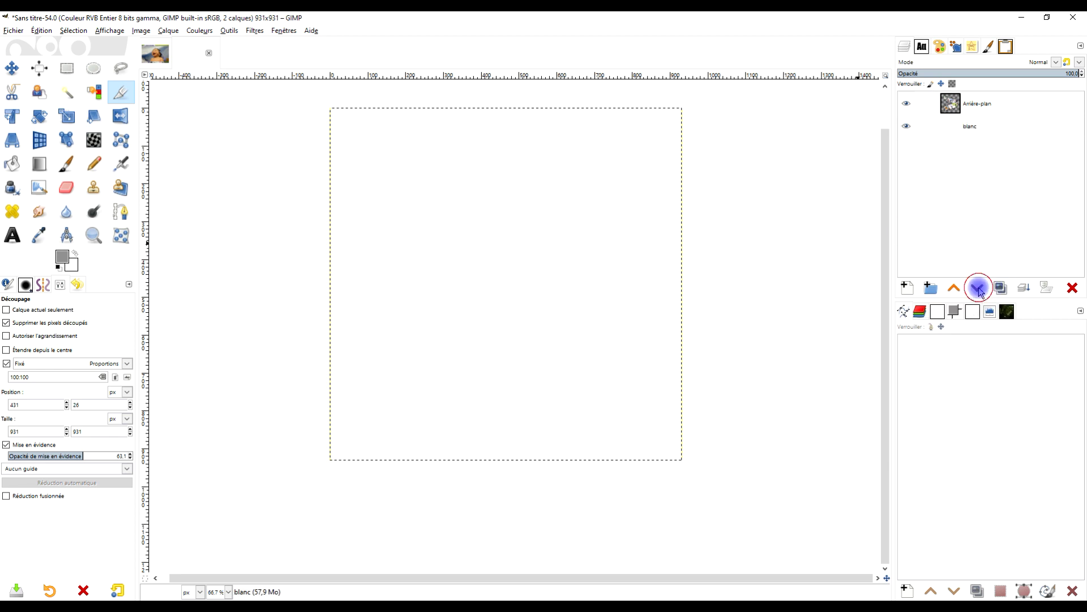
click(90, 234)
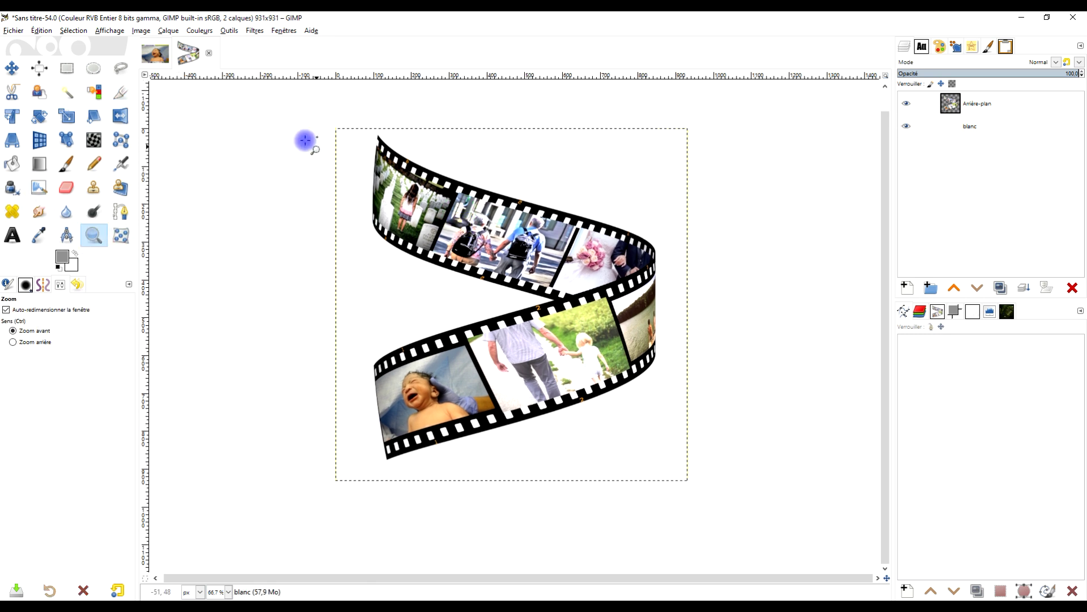
mouse_move(304, 110)
mouse_down()
mouse_move(725, 558)
mouse_move(714, 498)
mouse_up()
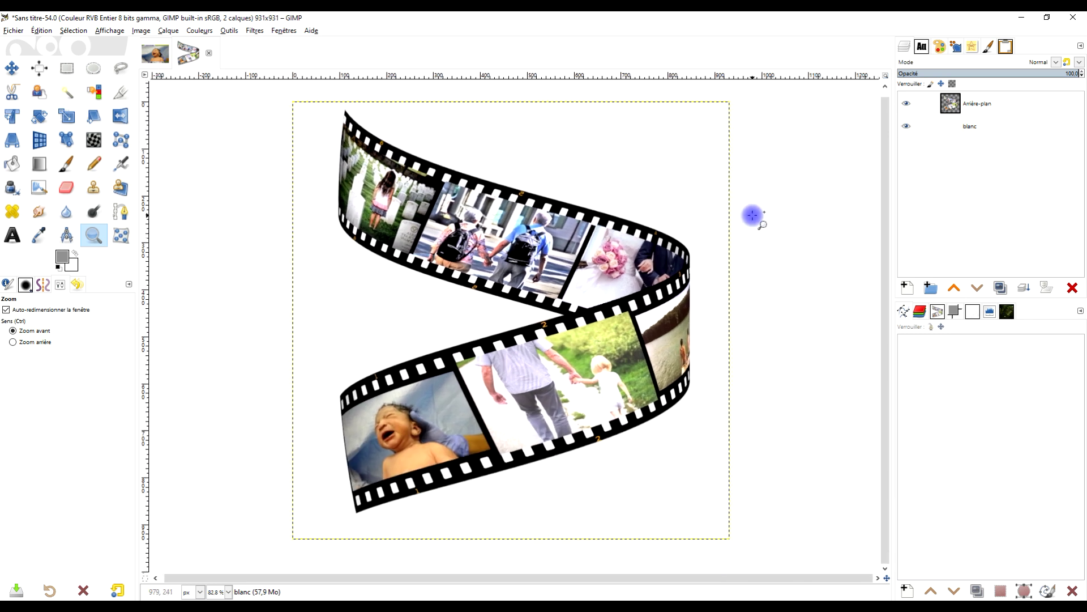
Rename the Arrière-plan layer as pellicule and place a duplicate of it directly beneath.
click(970, 104)
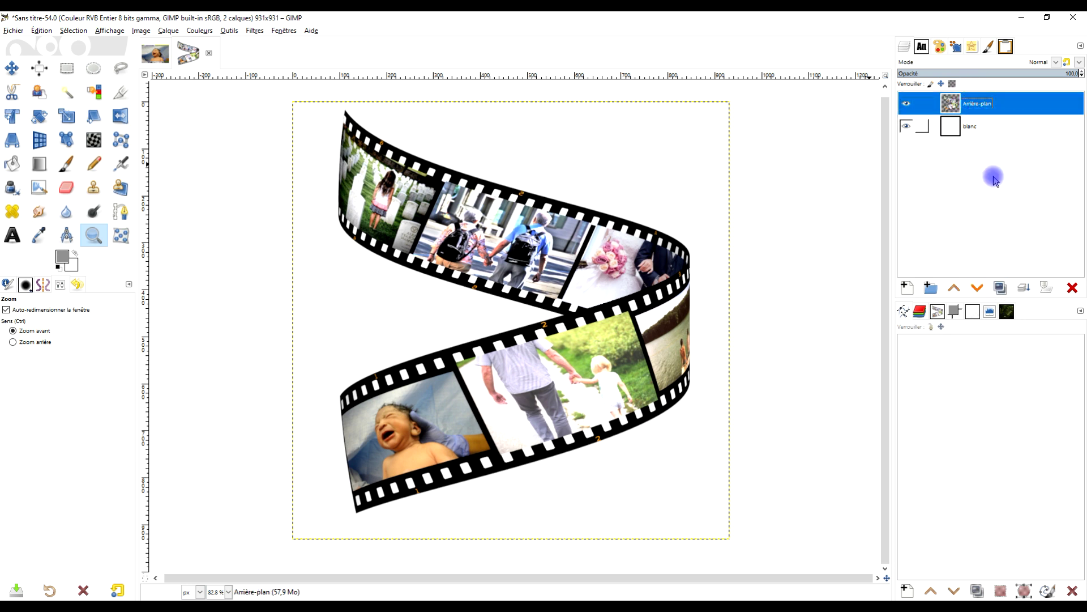
double_click(981, 105)
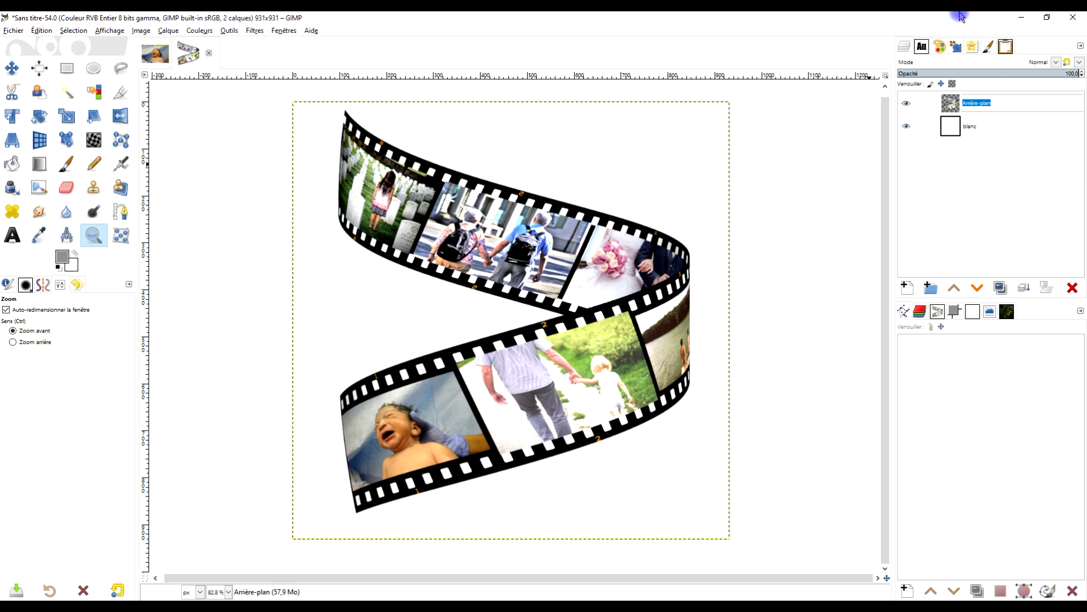
text(pe)
key(BackSpace)
key(BackSpace)
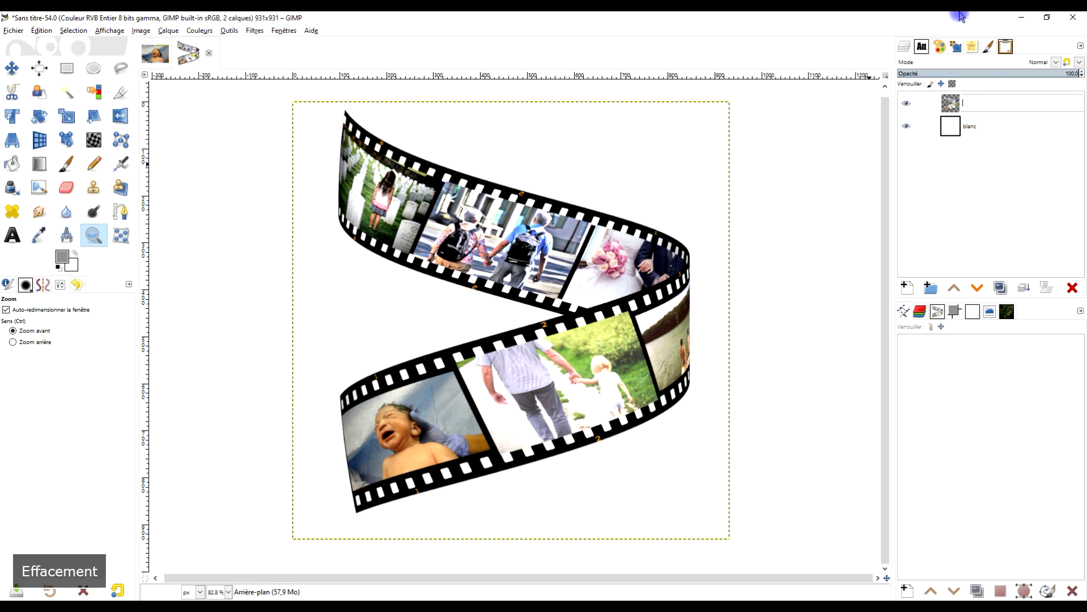
text(pellicule)
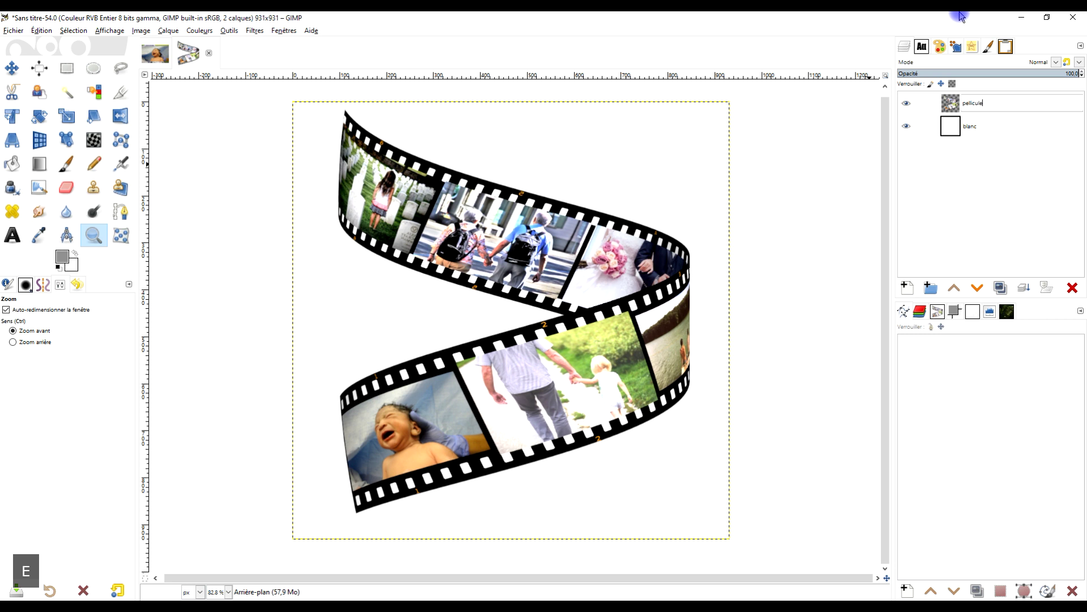
key(Return)
click(1001, 287)
mouse_move(999, 103)
mouse_down()
mouse_move(995, 145)
mouse_move(994, 120)
mouse_up()
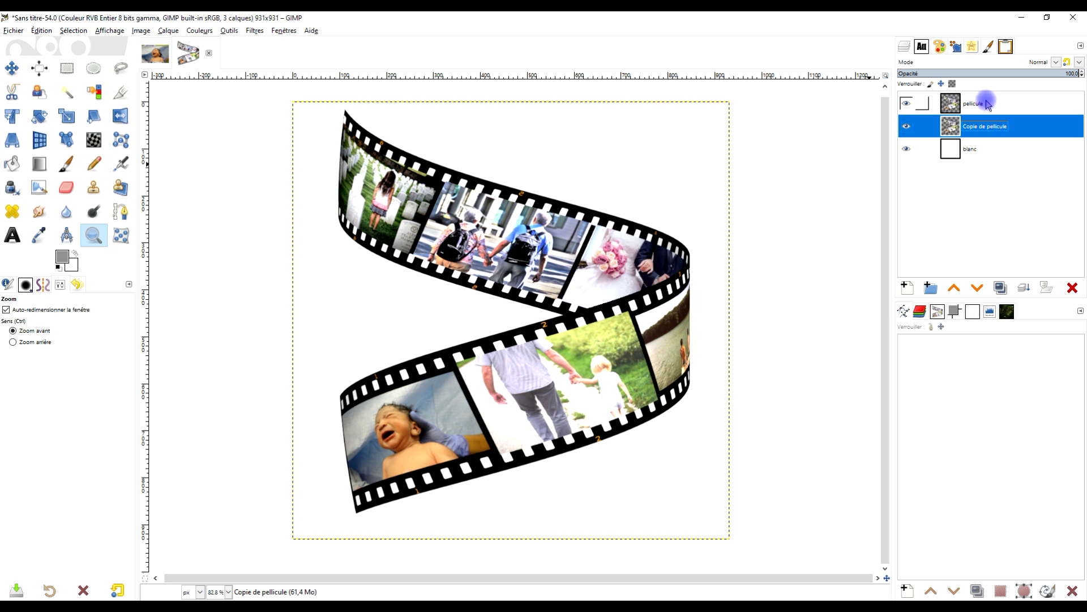
Add a drop shadow with opacity 0,873 to the pellicule copy and fit that layer to the image size.
click(254, 31)
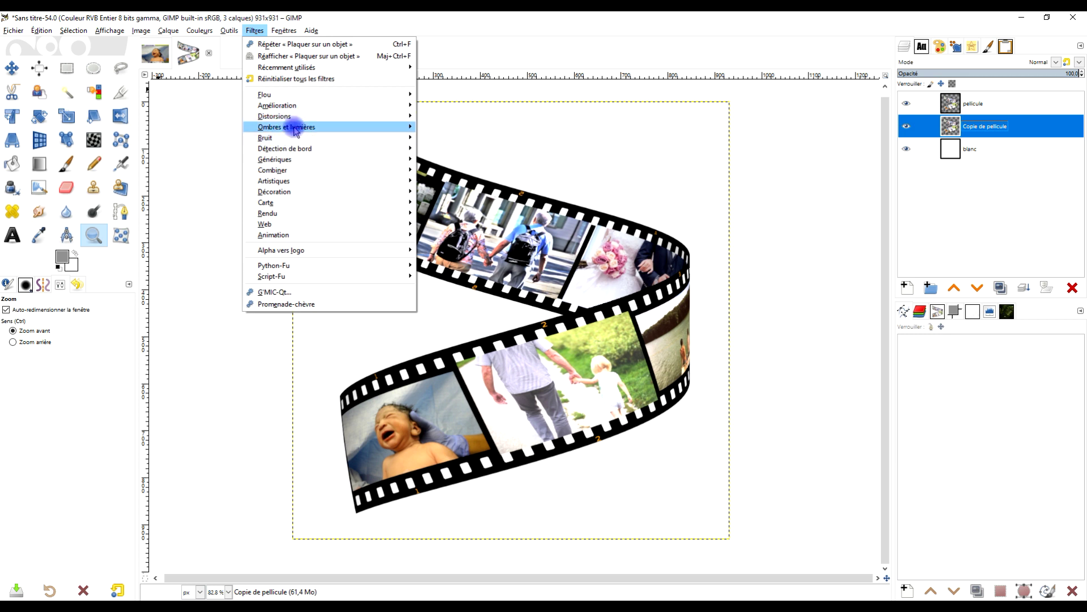
mouse_move(286, 126)
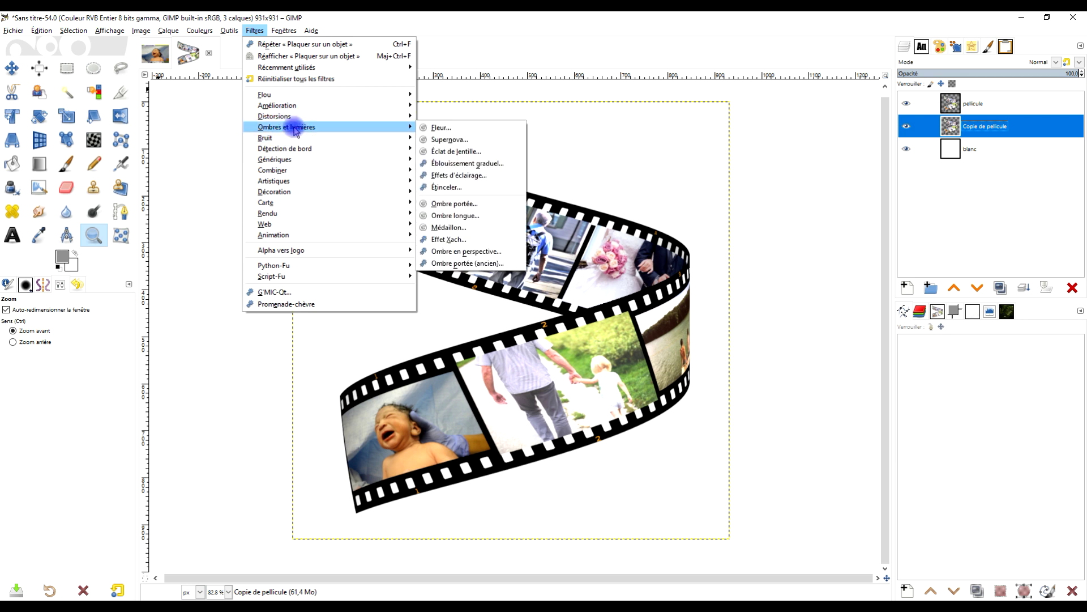
click(486, 203)
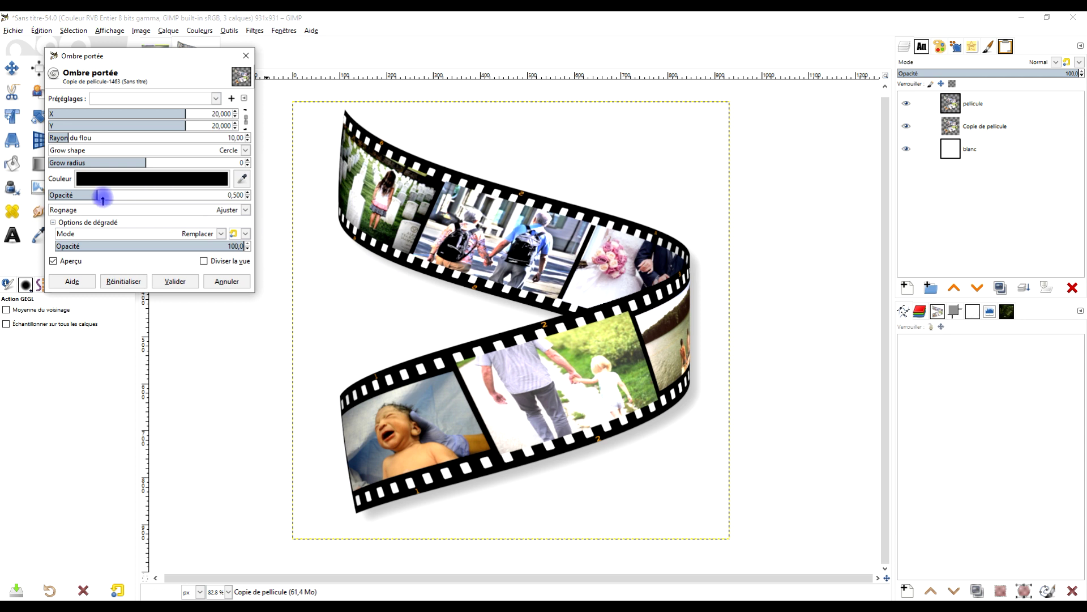
drag(104, 195, 135, 195)
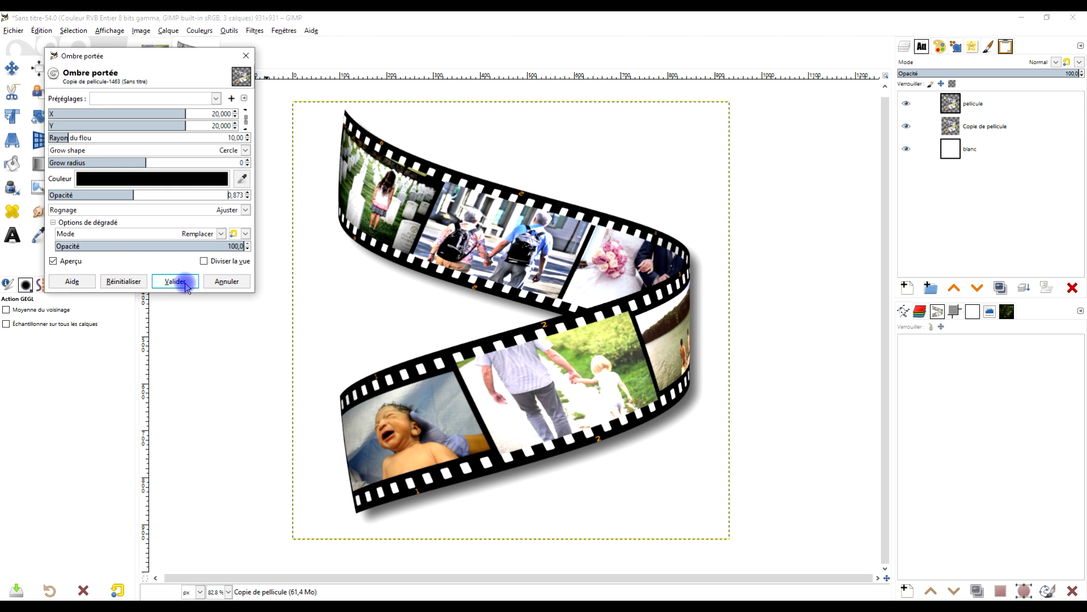
click(185, 283)
right_click(946, 128)
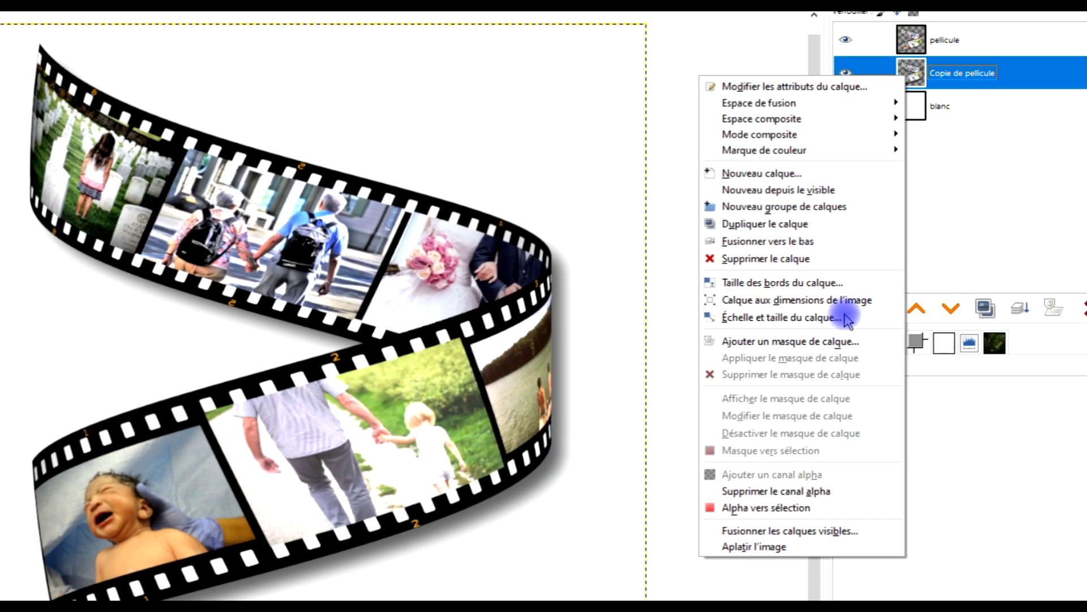
click(860, 300)
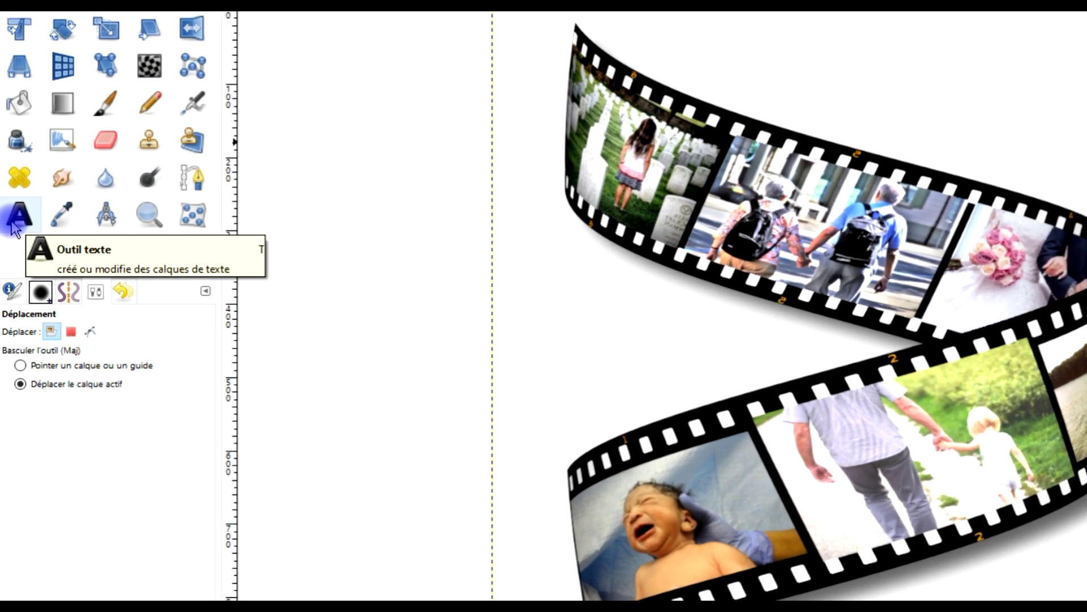
Set the Text tool's colour to black.
click(15, 226)
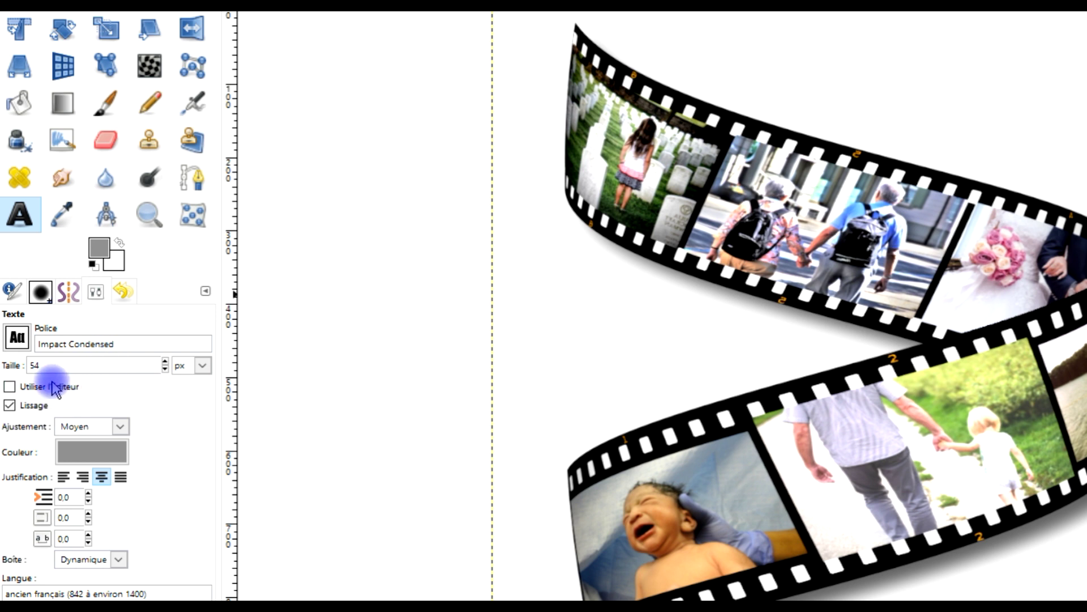
click(82, 462)
drag(44, 425, 11, 567)
click(249, 595)
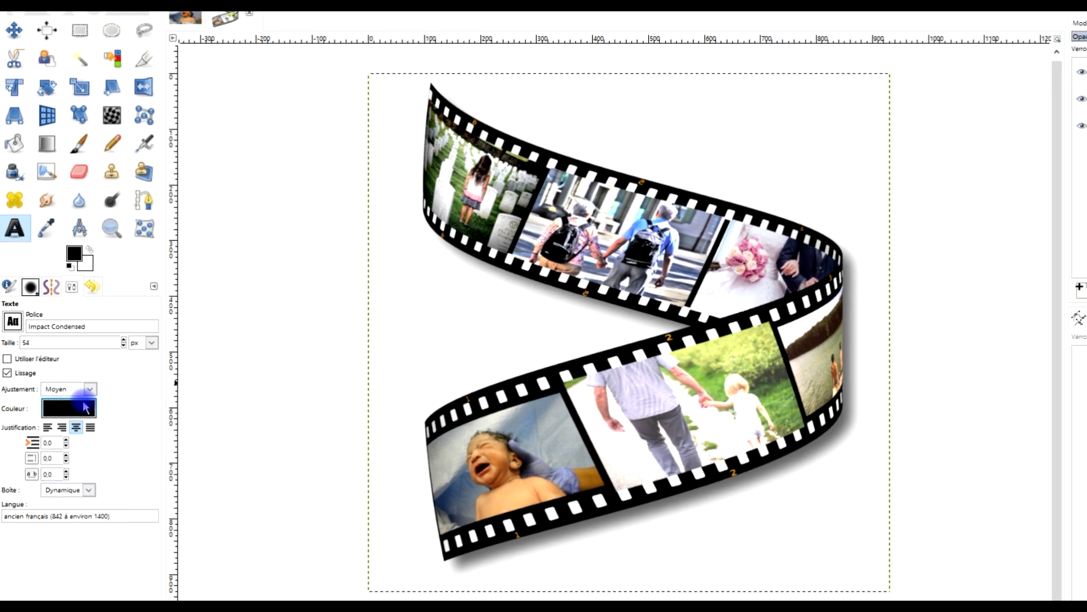
Add the title "le sens de la vie" in Impact Condensed at 54 px above the upper part of the filmstrip.
click(572, 126)
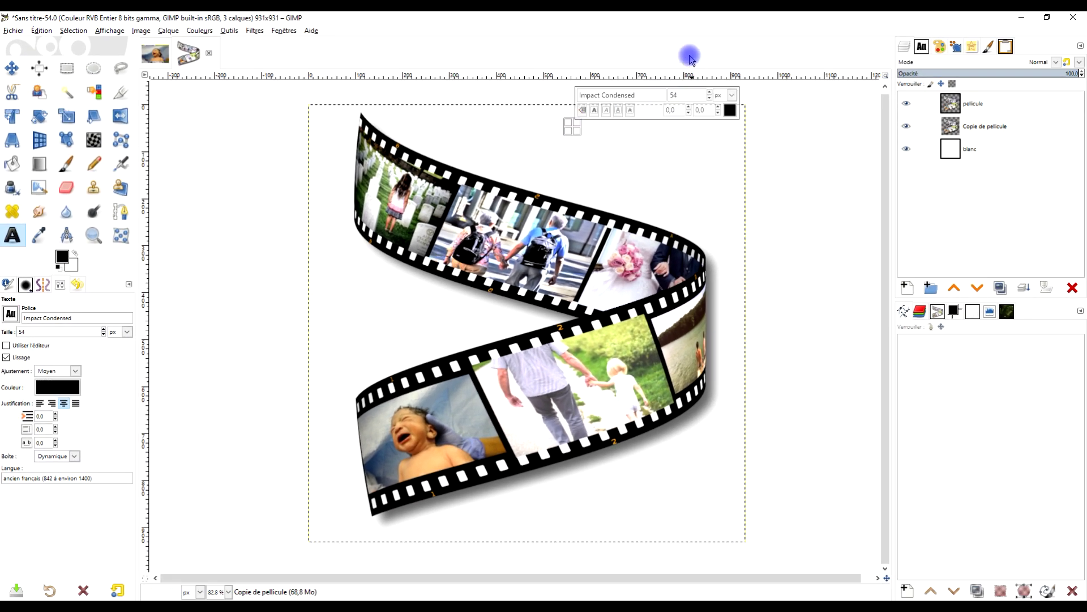
text(le )
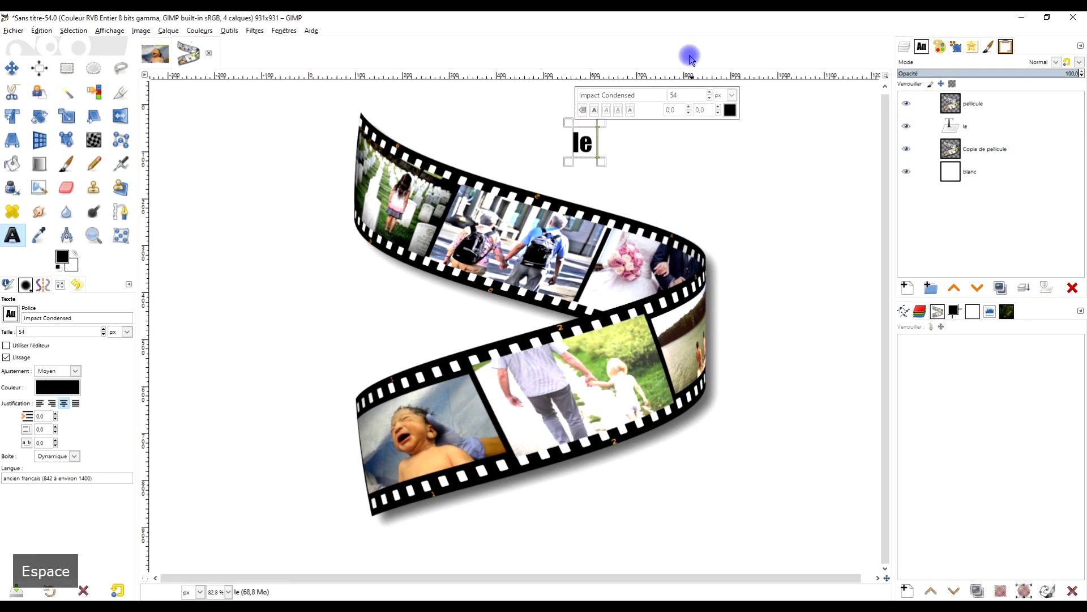
text(sens de la )
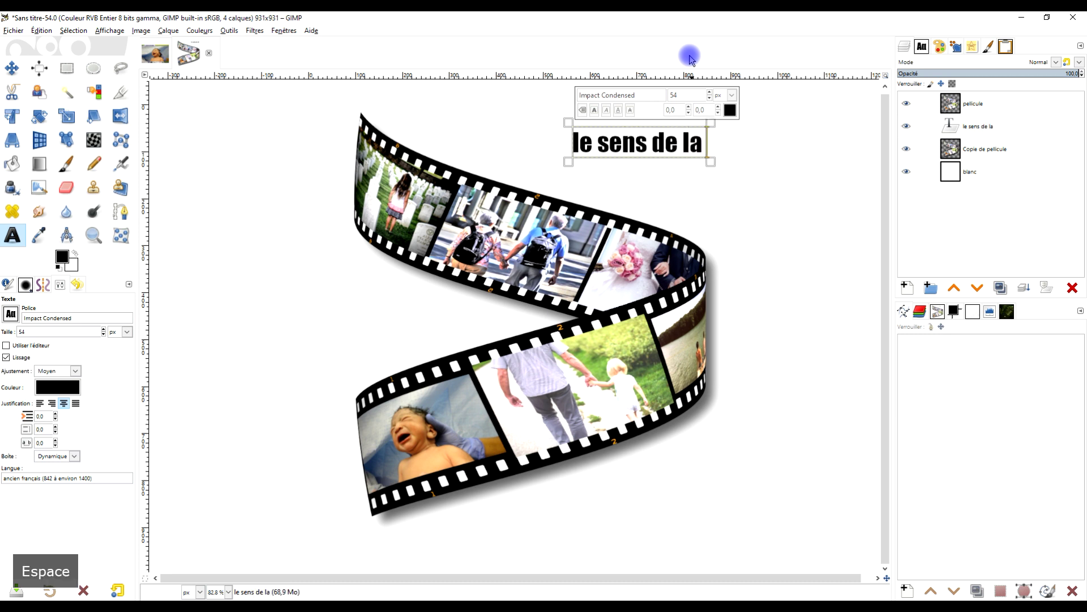
text(vie)
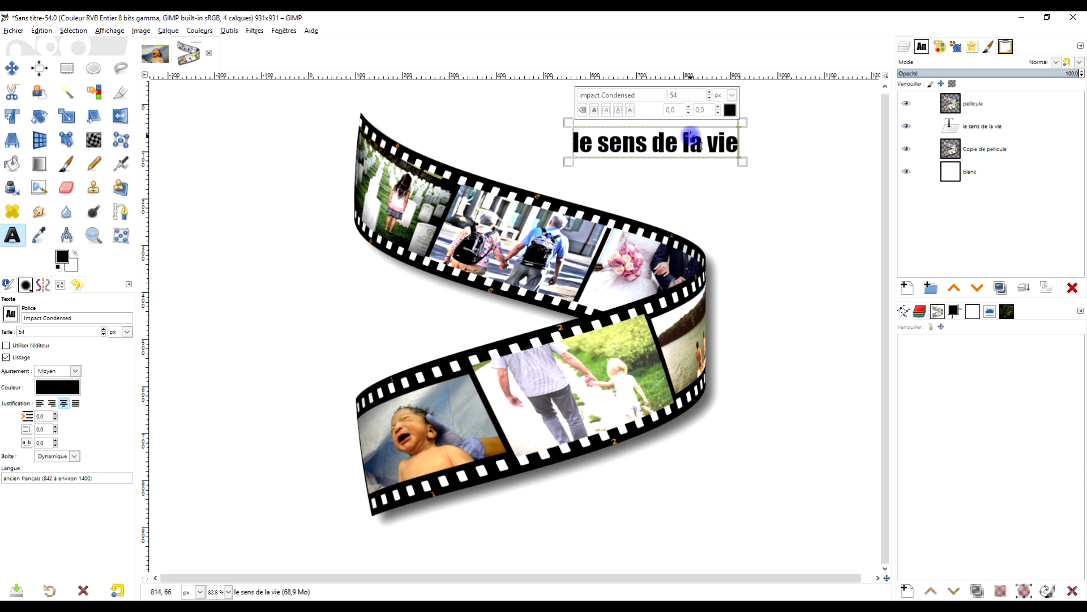
Enlarge the whole title text and shift it left so it sits fully within the canvas.
key(ctrl+a)
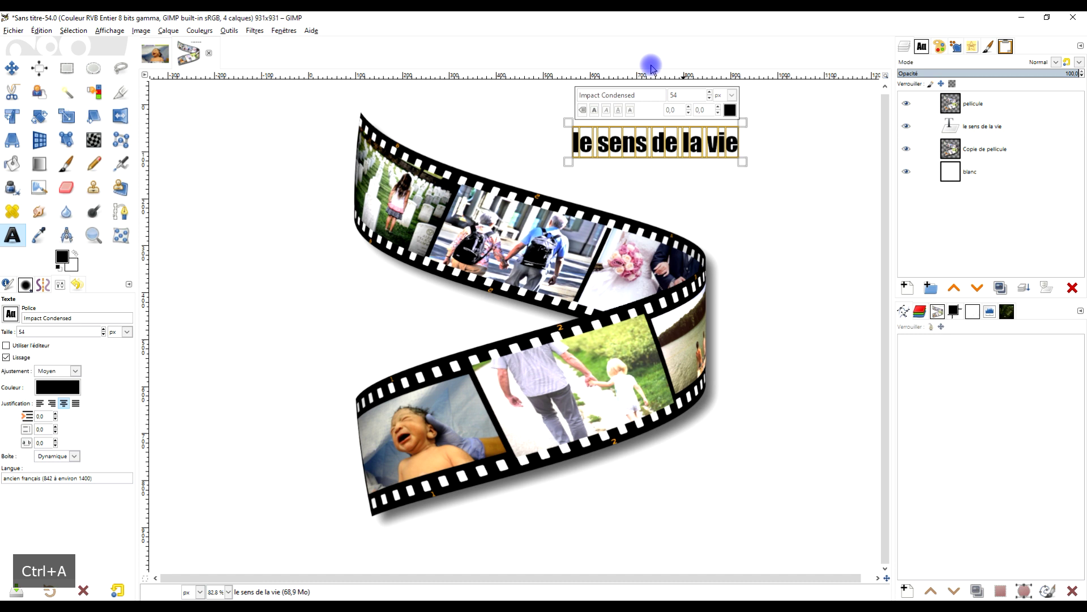
click(709, 91)
click(709, 92)
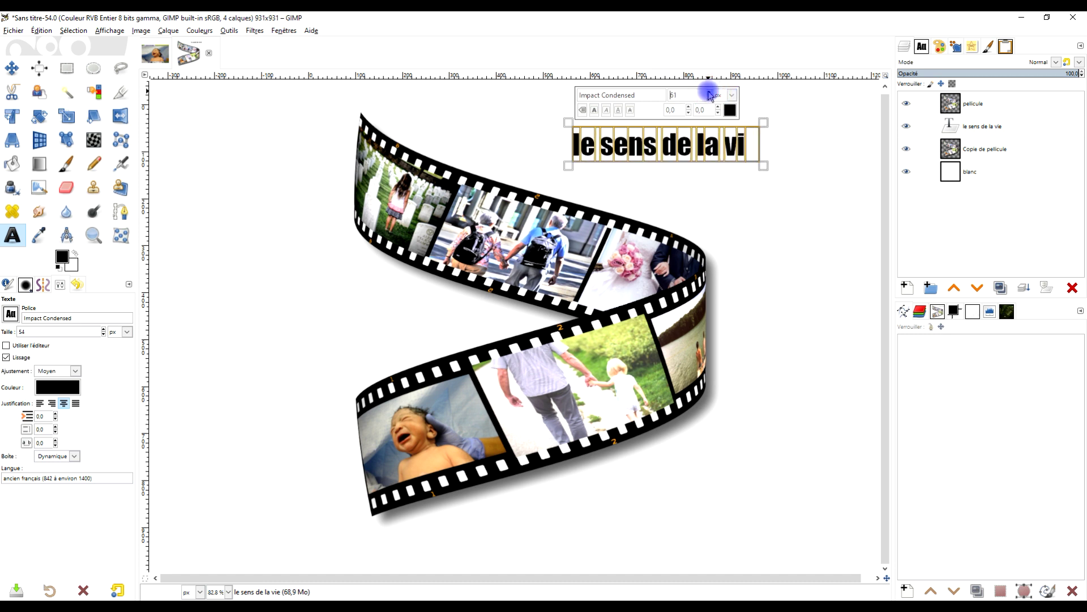
click(11, 68)
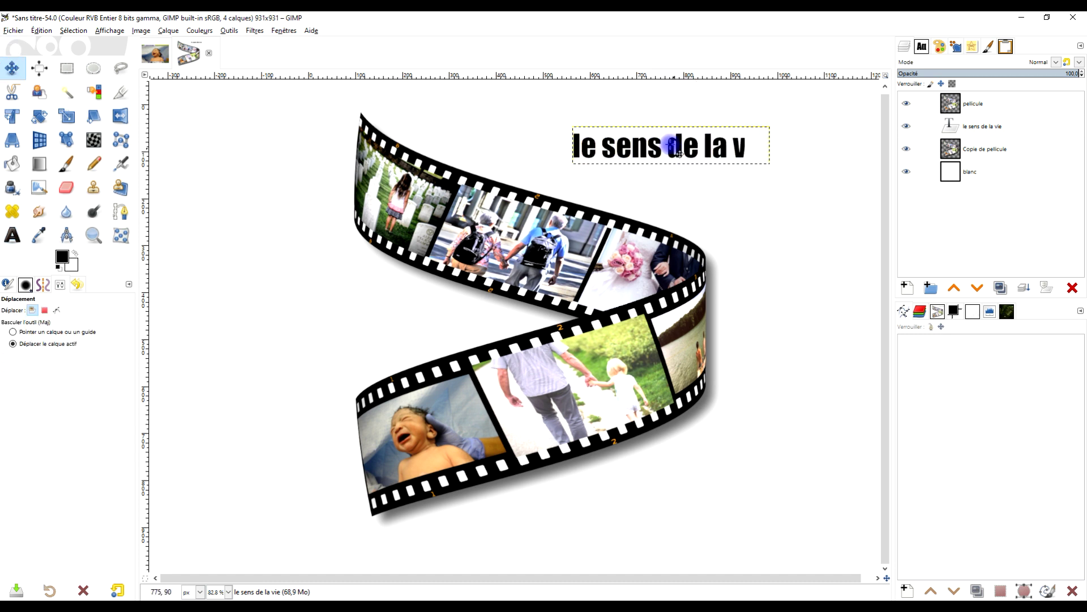
drag(657, 148, 587, 149)
Add a drop shadow to the title with offset 5,432, blur radius 2,18 and opacity 0,607, and fit its layer to the image size.
click(255, 31)
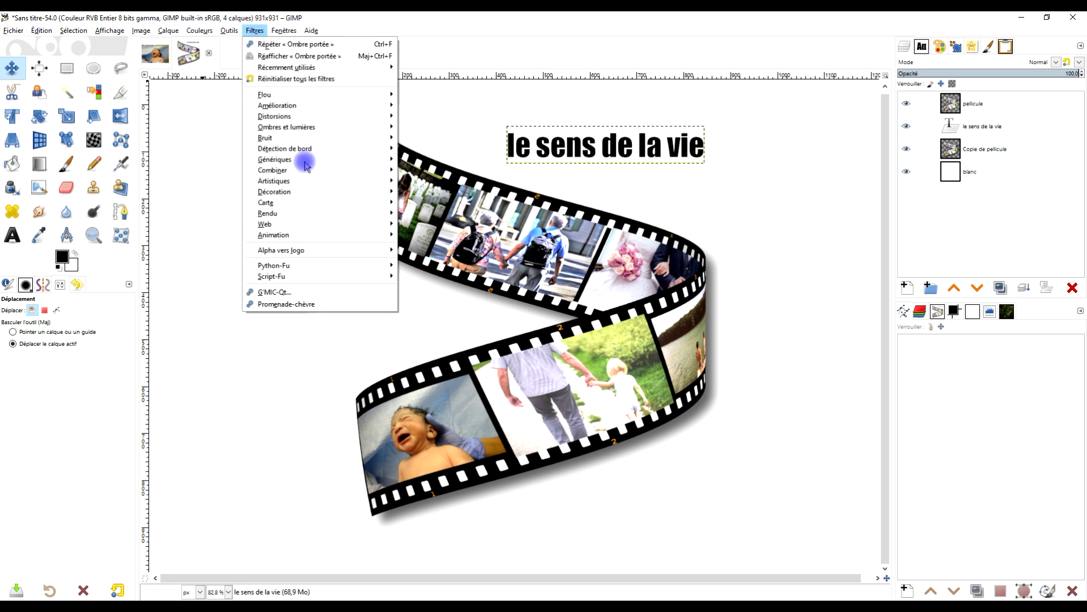
click(326, 57)
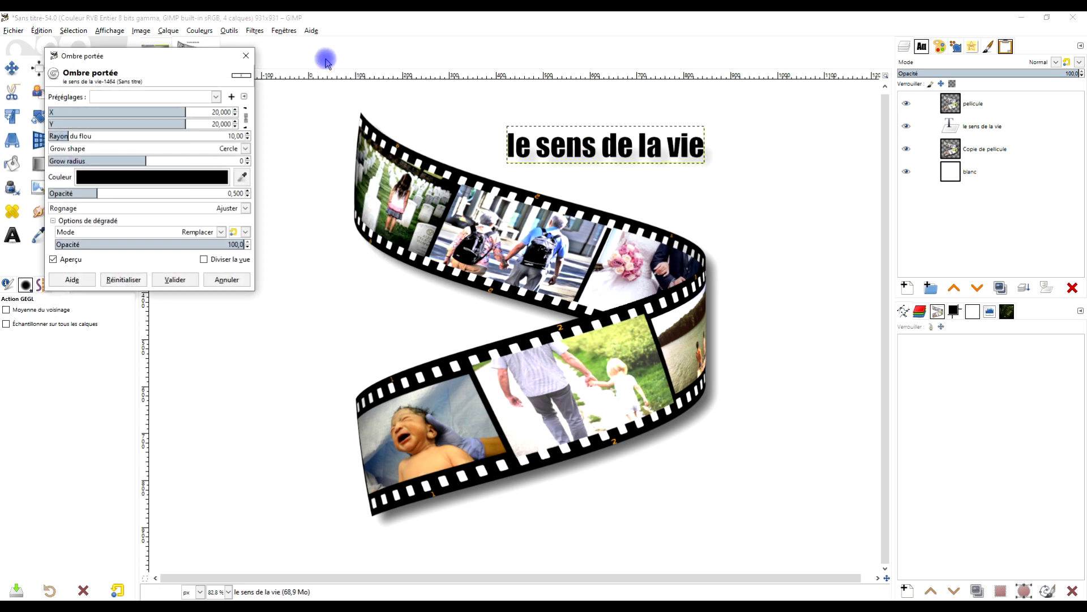
mouse_move(97, 193)
mouse_down()
mouse_move(86, 193)
mouse_move(107, 194)
mouse_up()
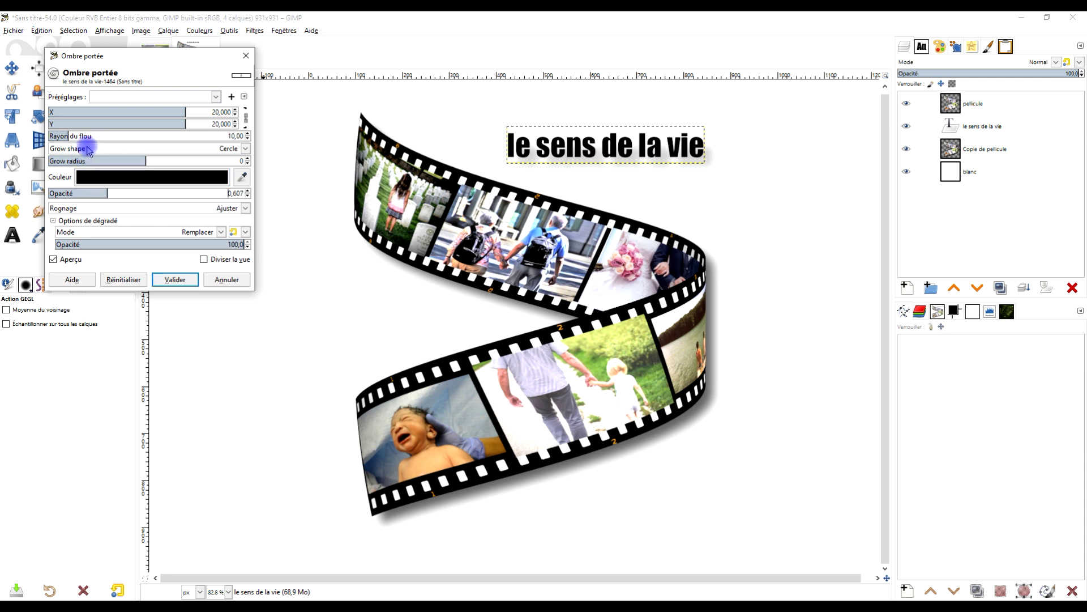
drag(69, 135, 51, 135)
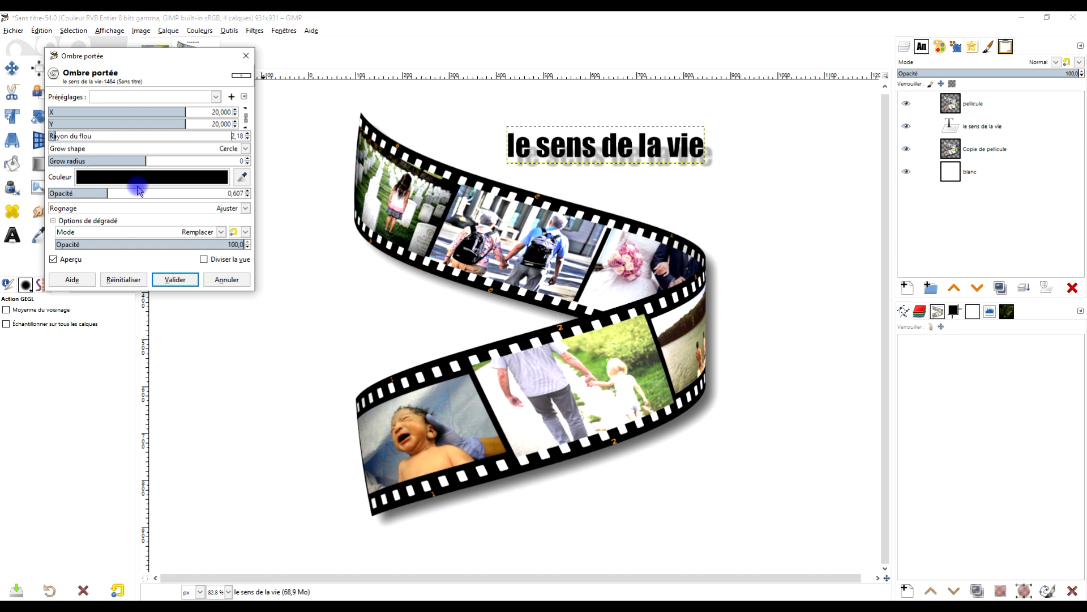
drag(177, 107, 152, 109)
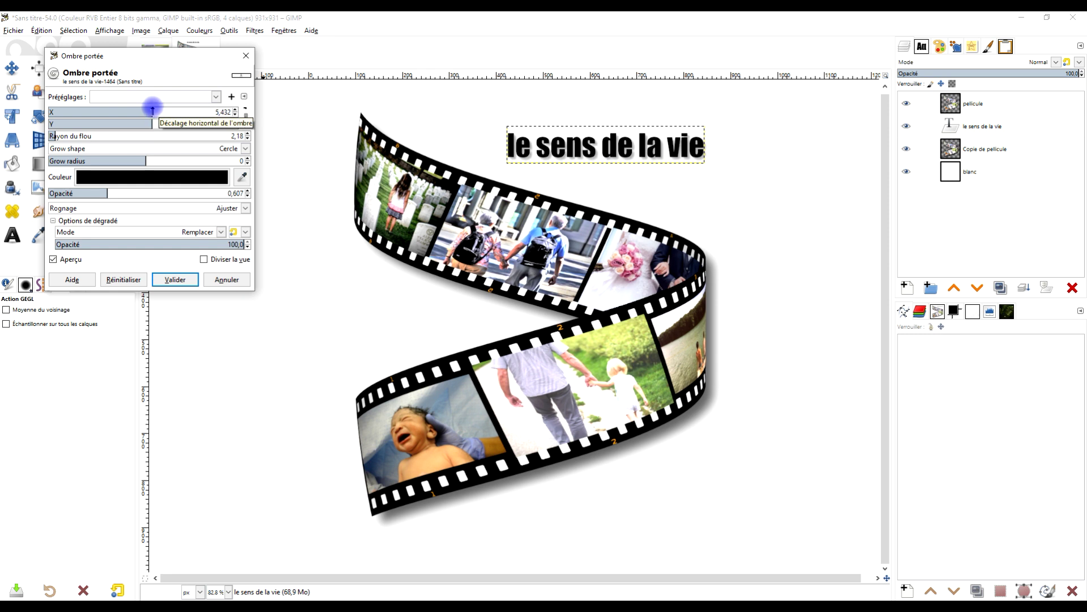
click(176, 279)
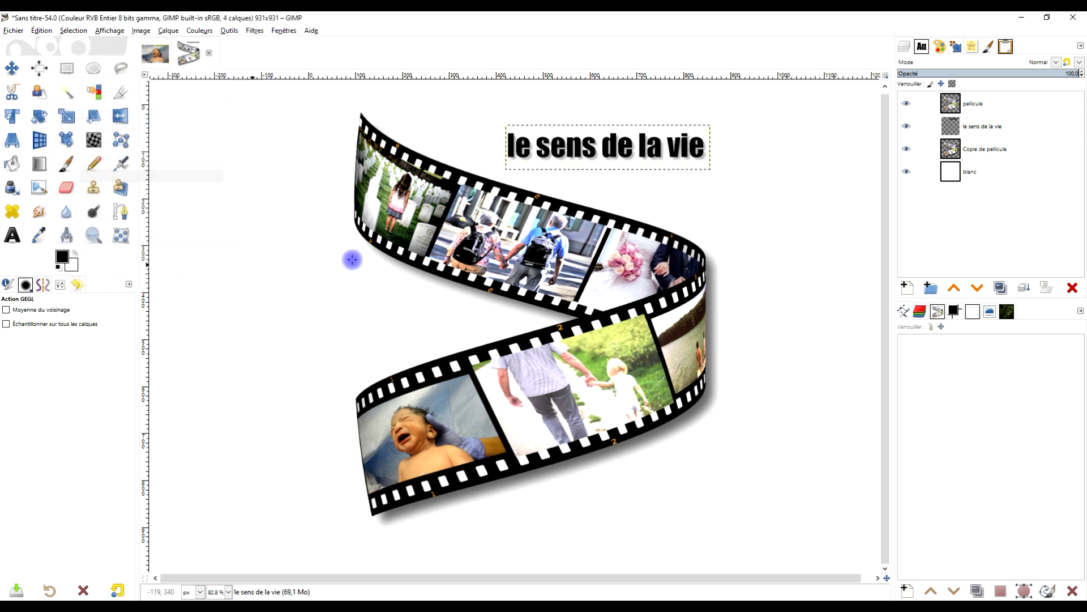
right_click(950, 127)
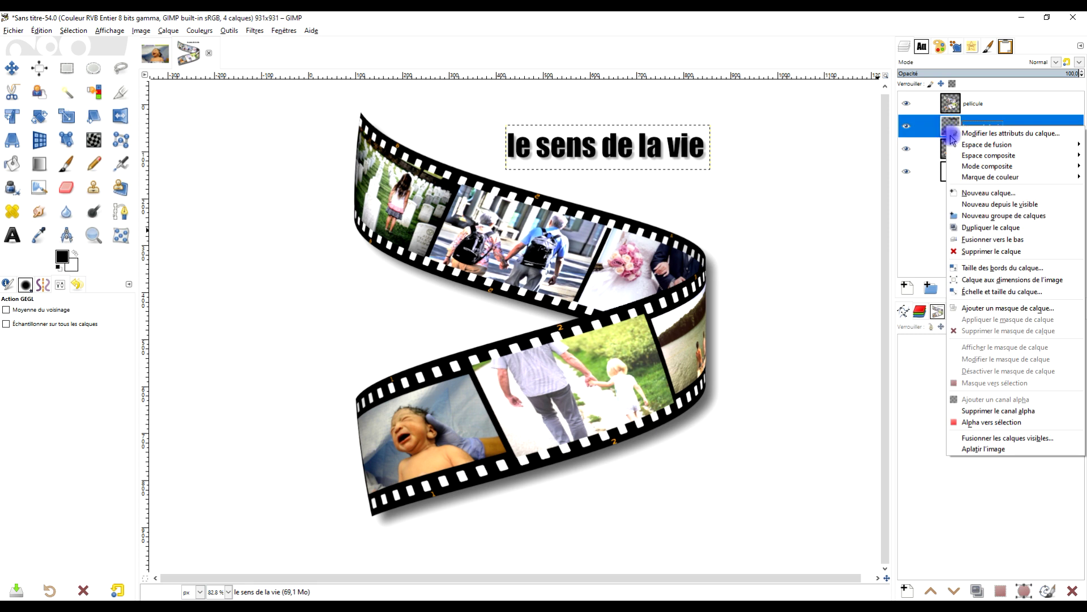
click(1031, 280)
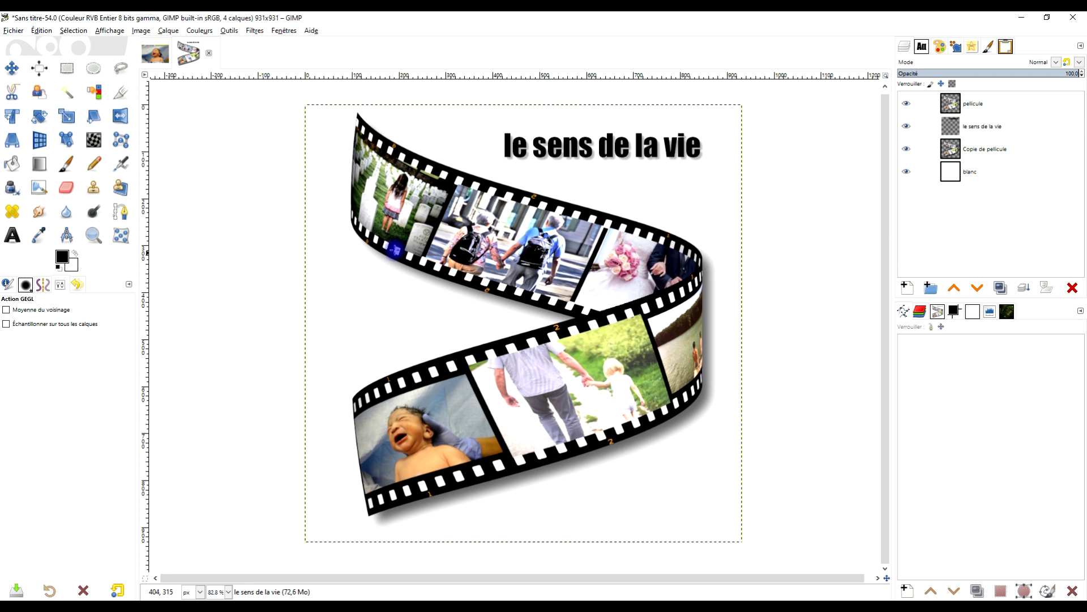
Rename the pellicule copy layer as "ombre".
click(975, 125)
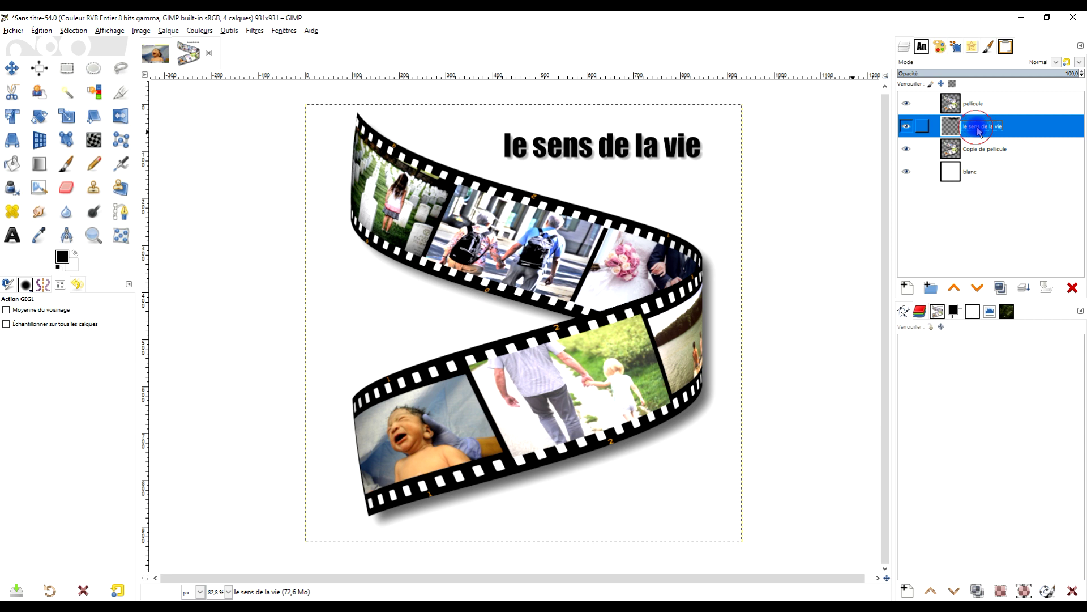
click(970, 149)
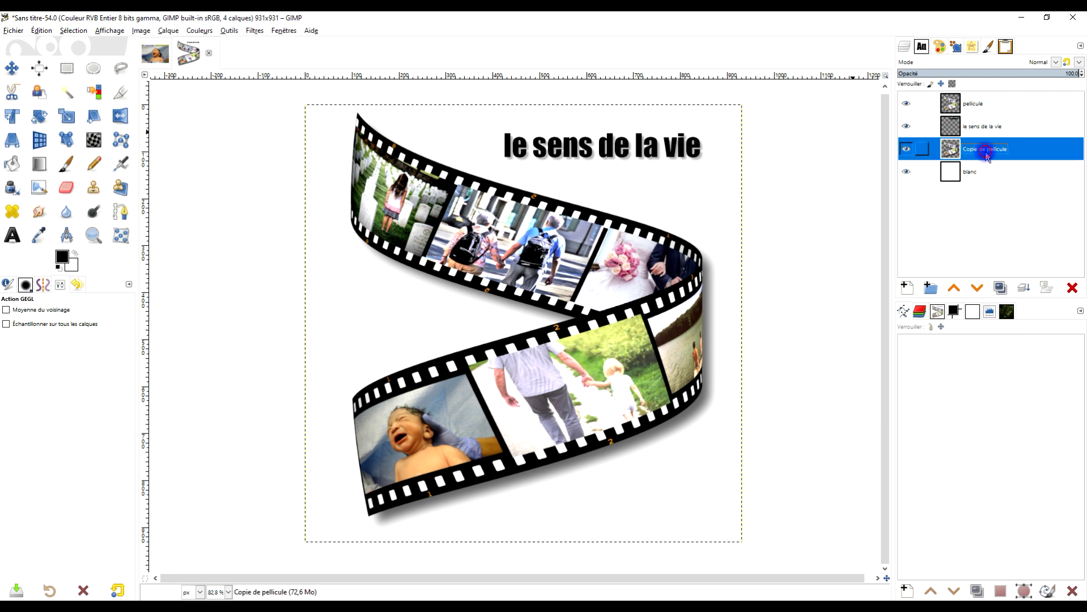
double_click(986, 152)
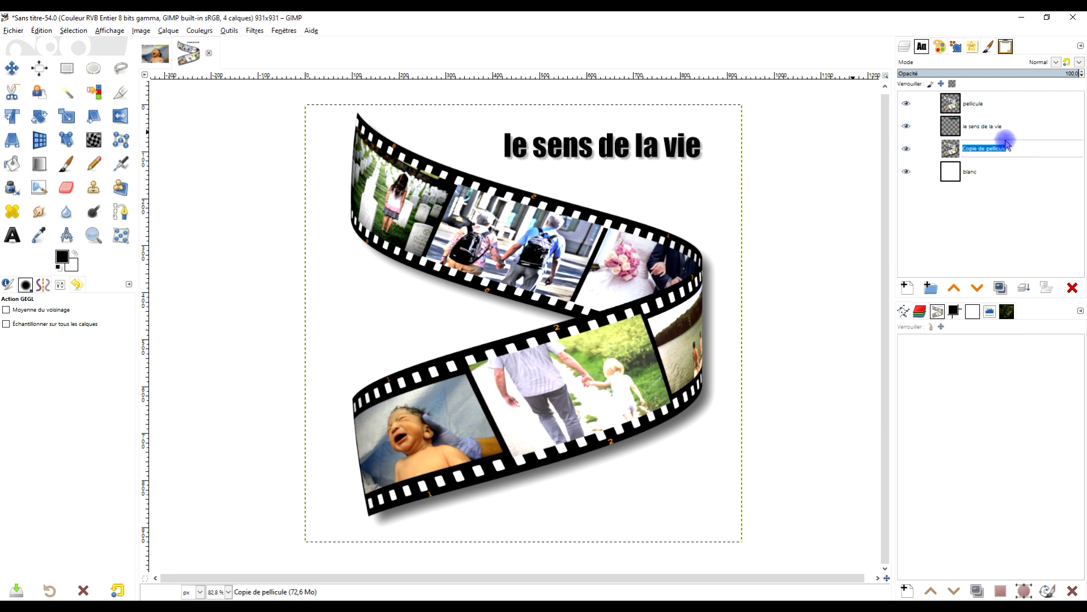
text(ombre)
key(Return)
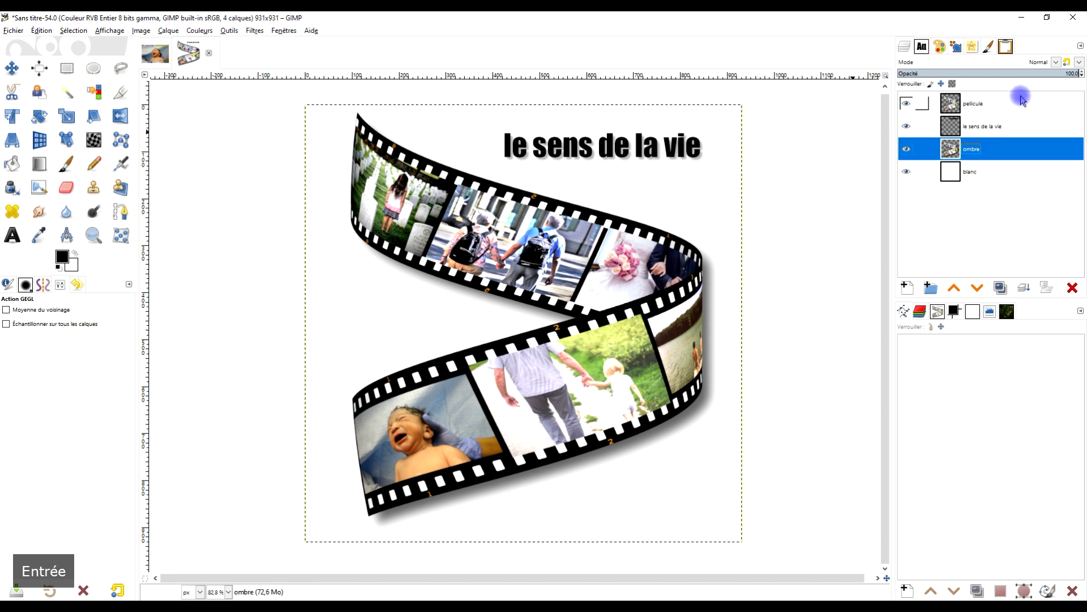
Lower the opacity of the ombre layer to about 88,5 to soften the filmstrip's shadow.
click(1014, 73)
drag(1009, 72, 1064, 79)
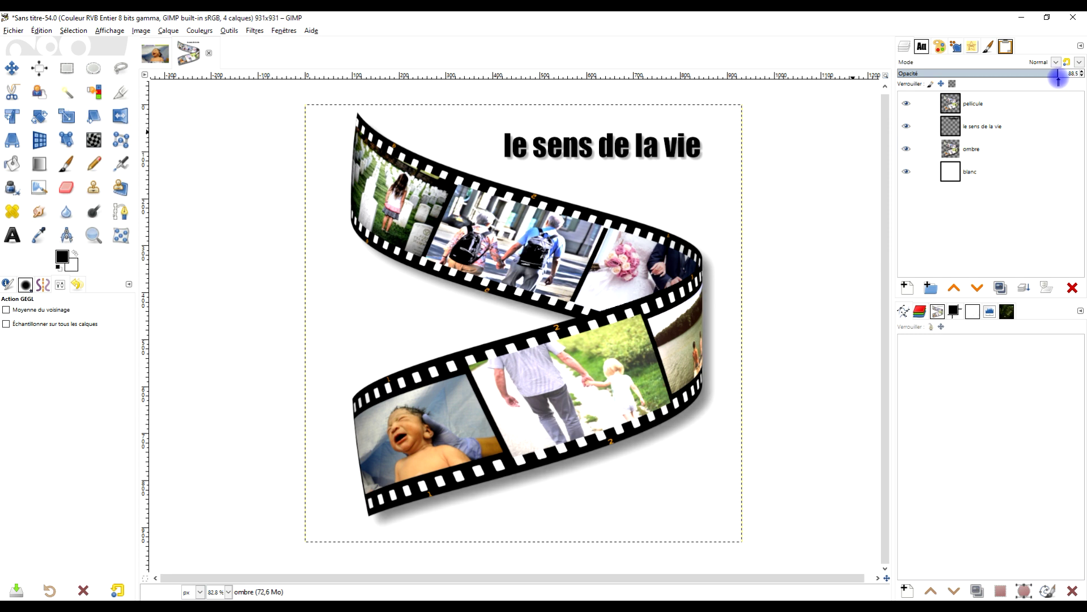
click(93, 235)
drag(298, 94, 757, 554)
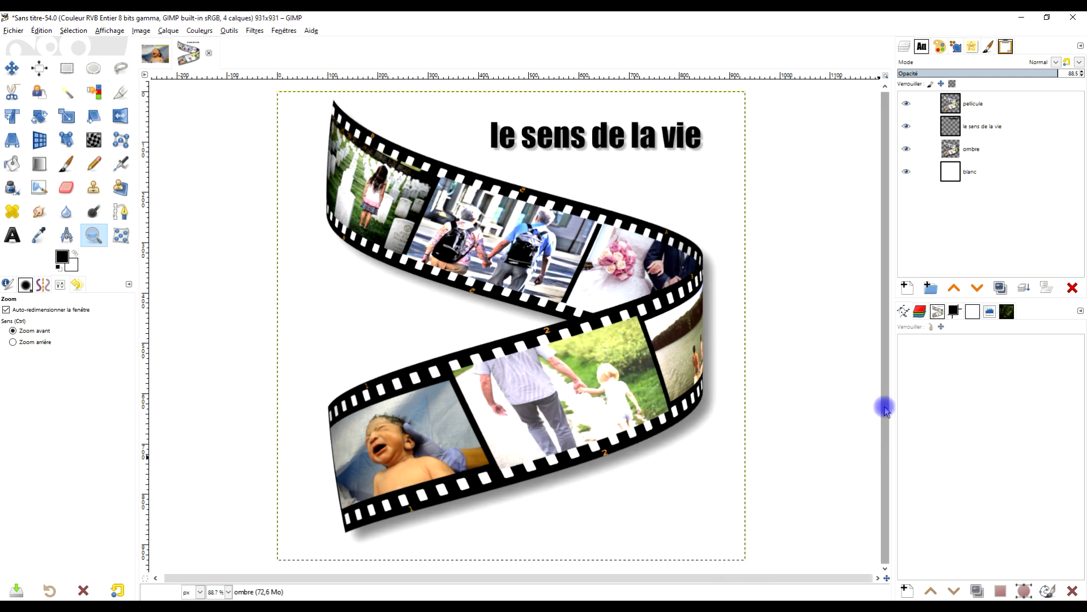